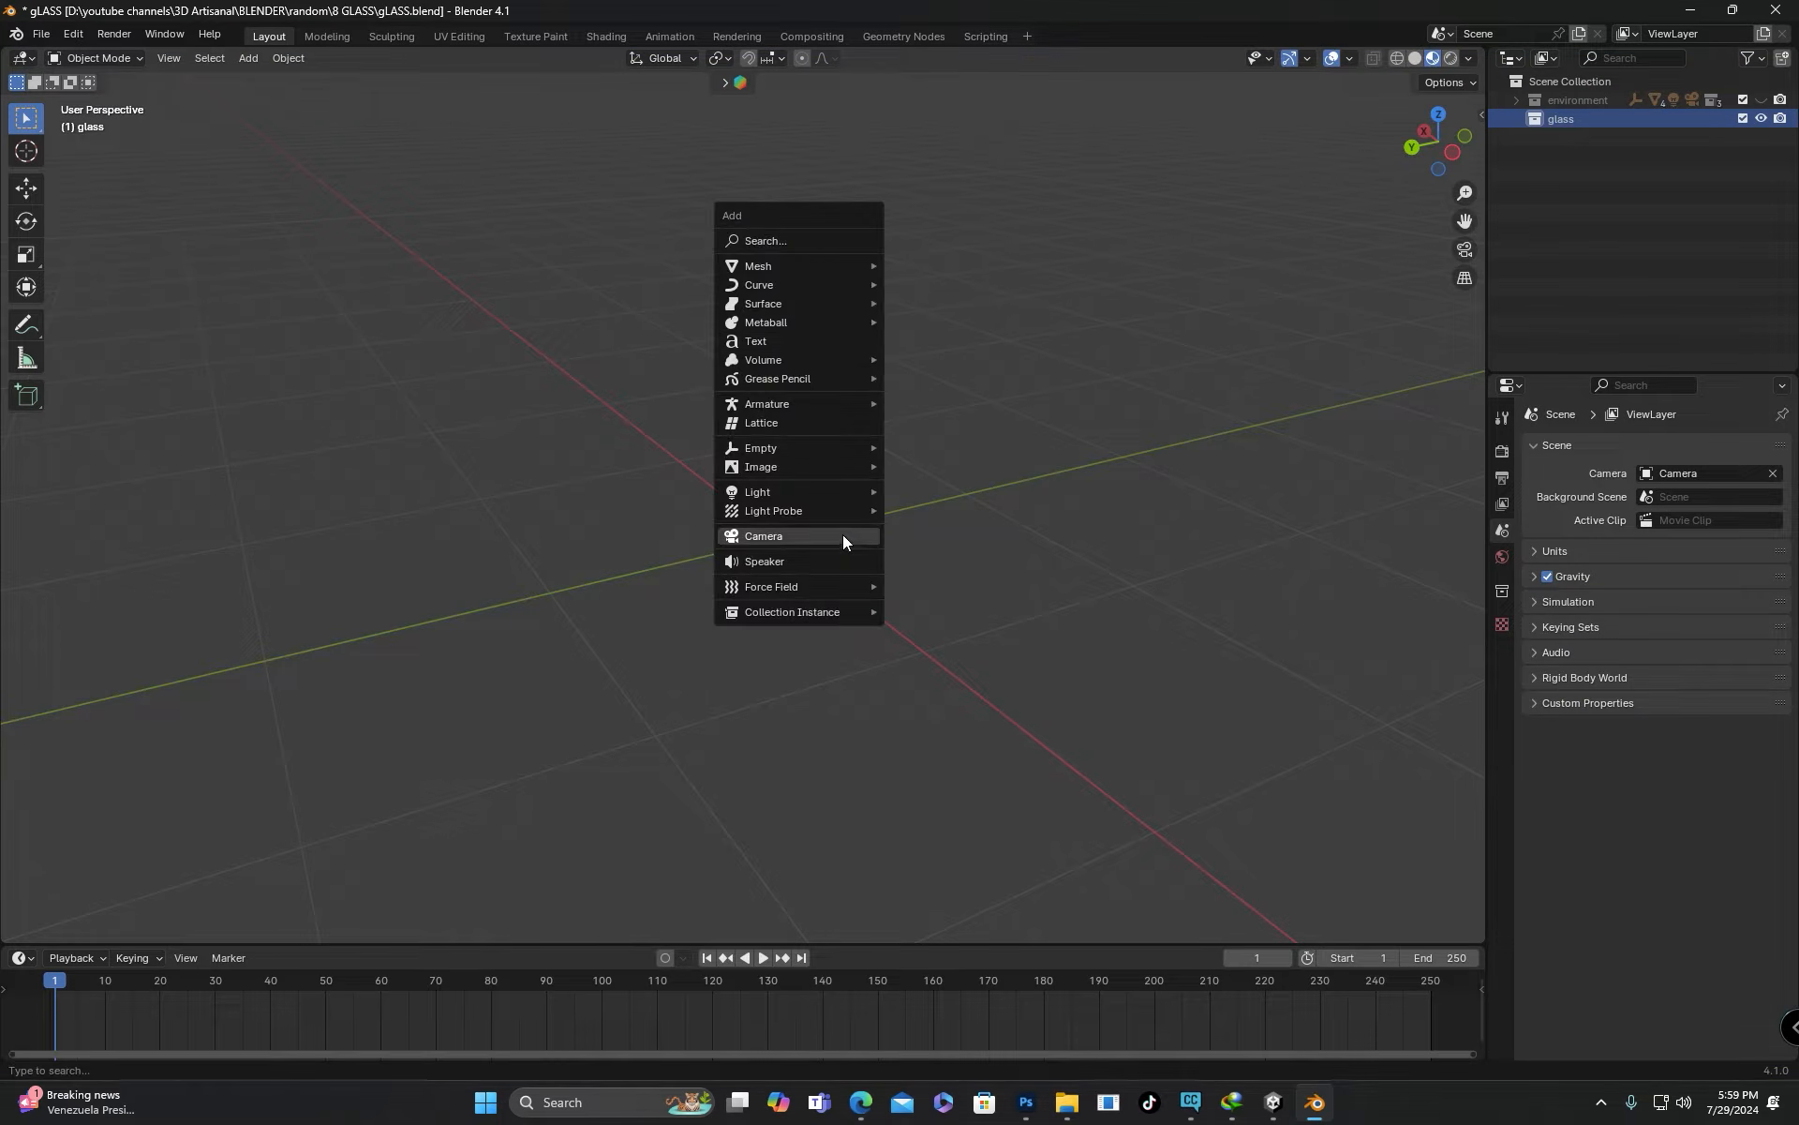
# Add a Path curve and rotate it 90° about the Y axis so it stands upright
pyautogui.moveTo(795, 290)
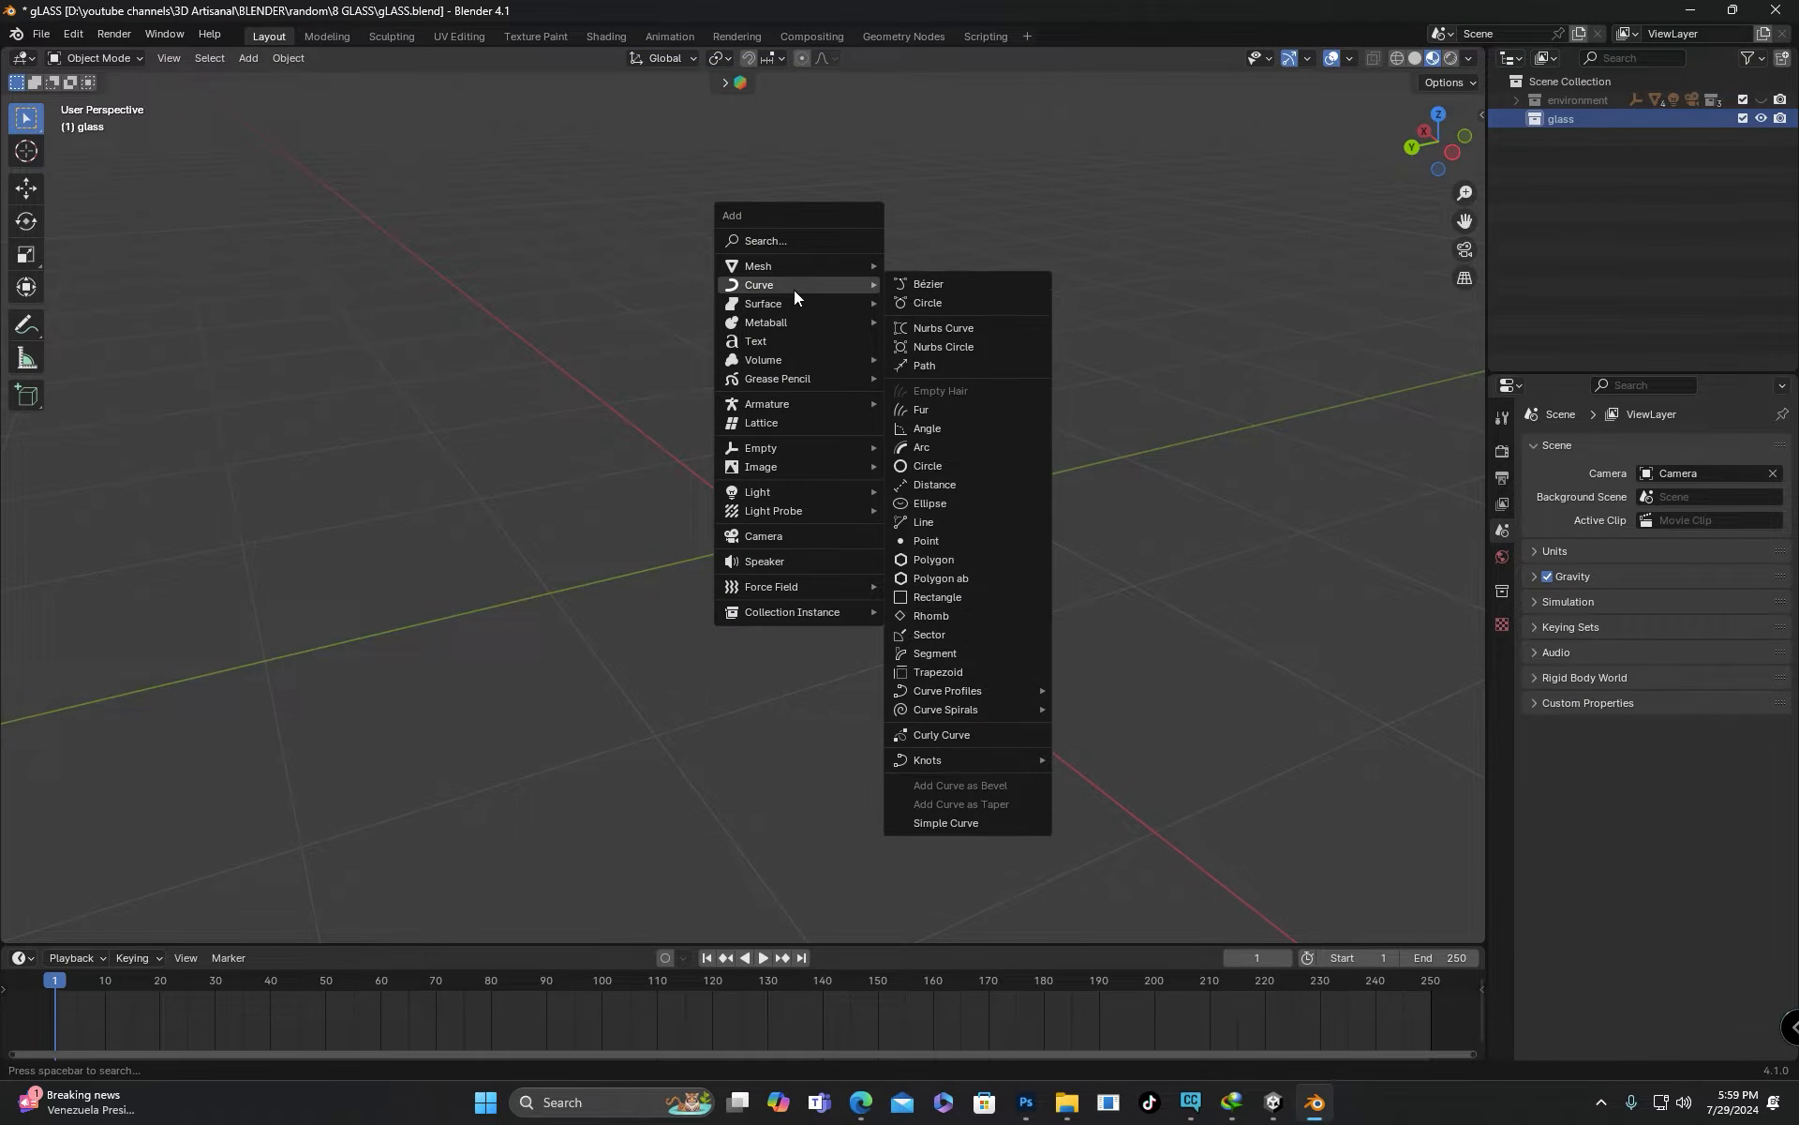
pyautogui.click(926, 367)
pyautogui.moveTo(903, 396); pyautogui.dragTo(743, 449, button='middle')
pyautogui.press('r')
pyautogui.press('y')
pyautogui.write('90')
pyautogui.press('Return')
pyautogui.moveTo(735, 537); pyautogui.dragTo(705, 474, button='middle')
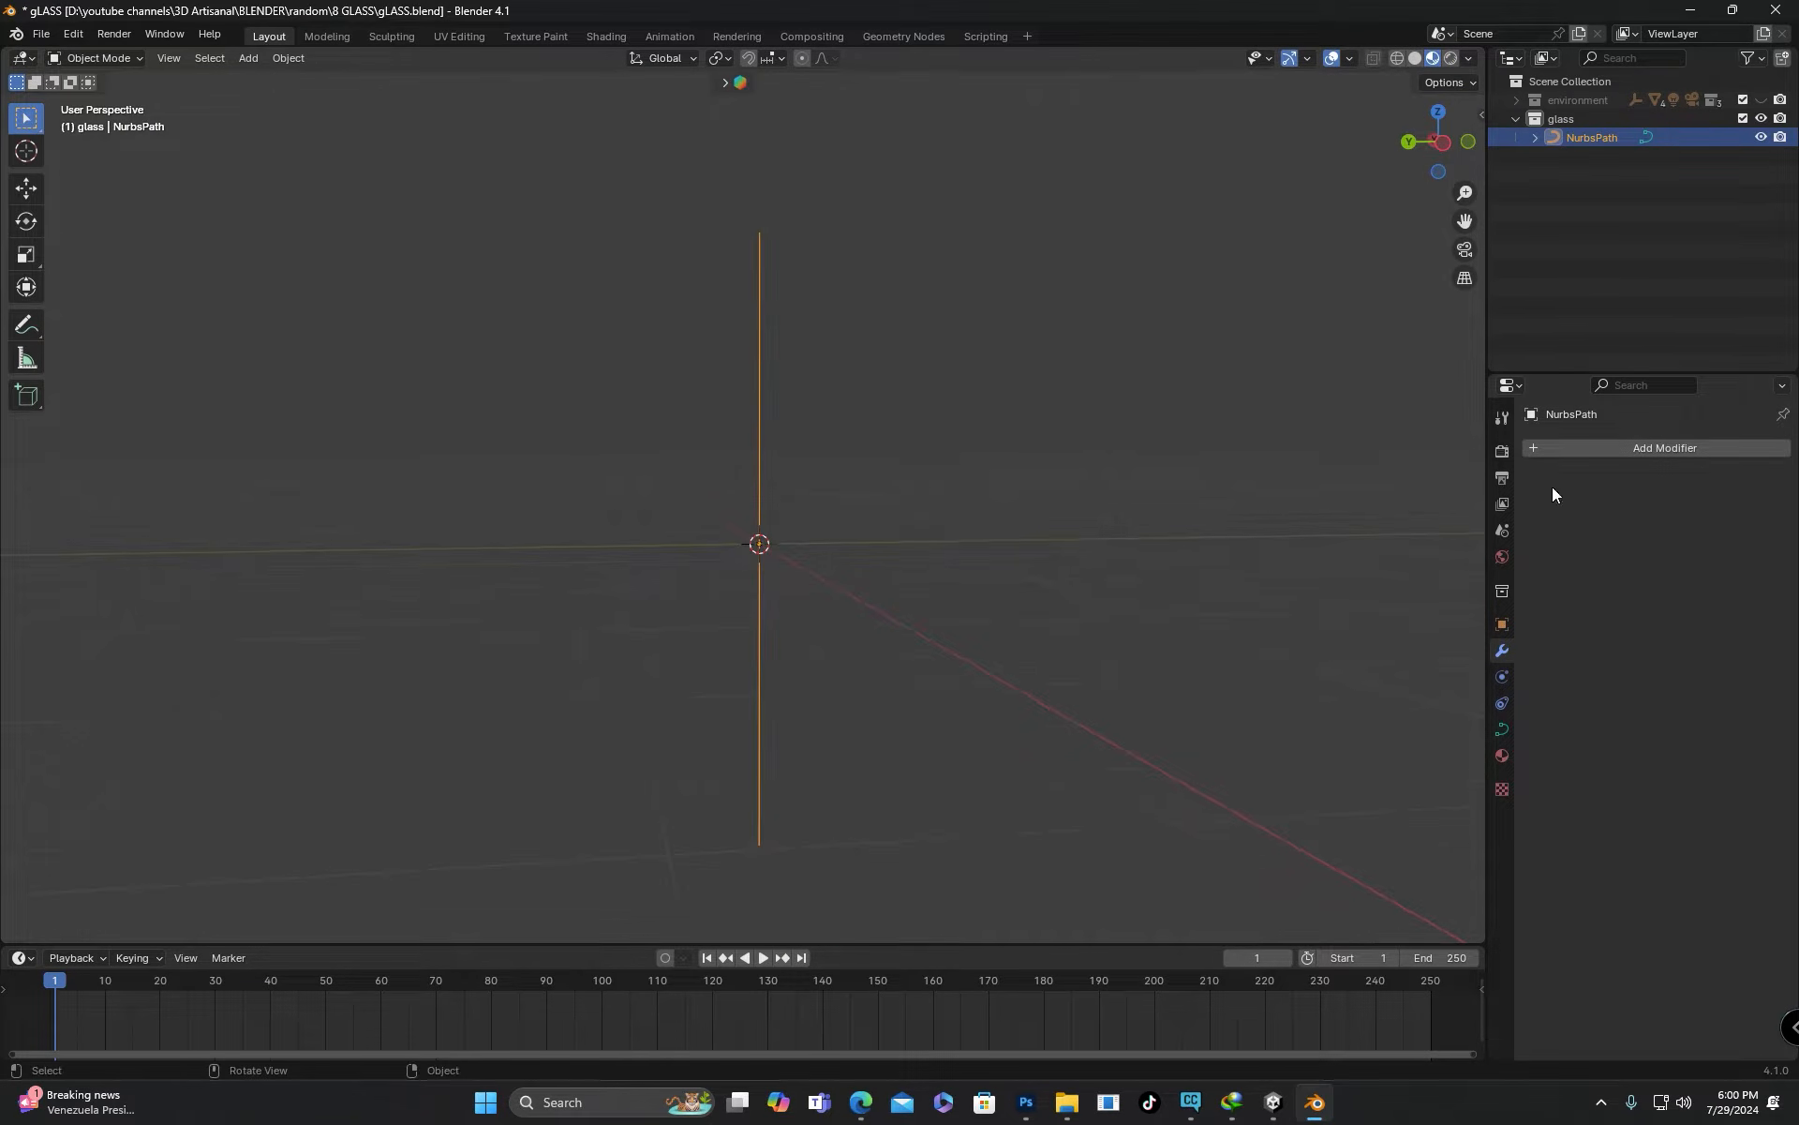
# Add a Screw modifier to the path and set its axis to X
pyautogui.click(1601, 448)
pyautogui.write('scr')
pyautogui.press('Return')
pyautogui.moveTo(836, 498); pyautogui.dragTo(946, 524, button='middle')
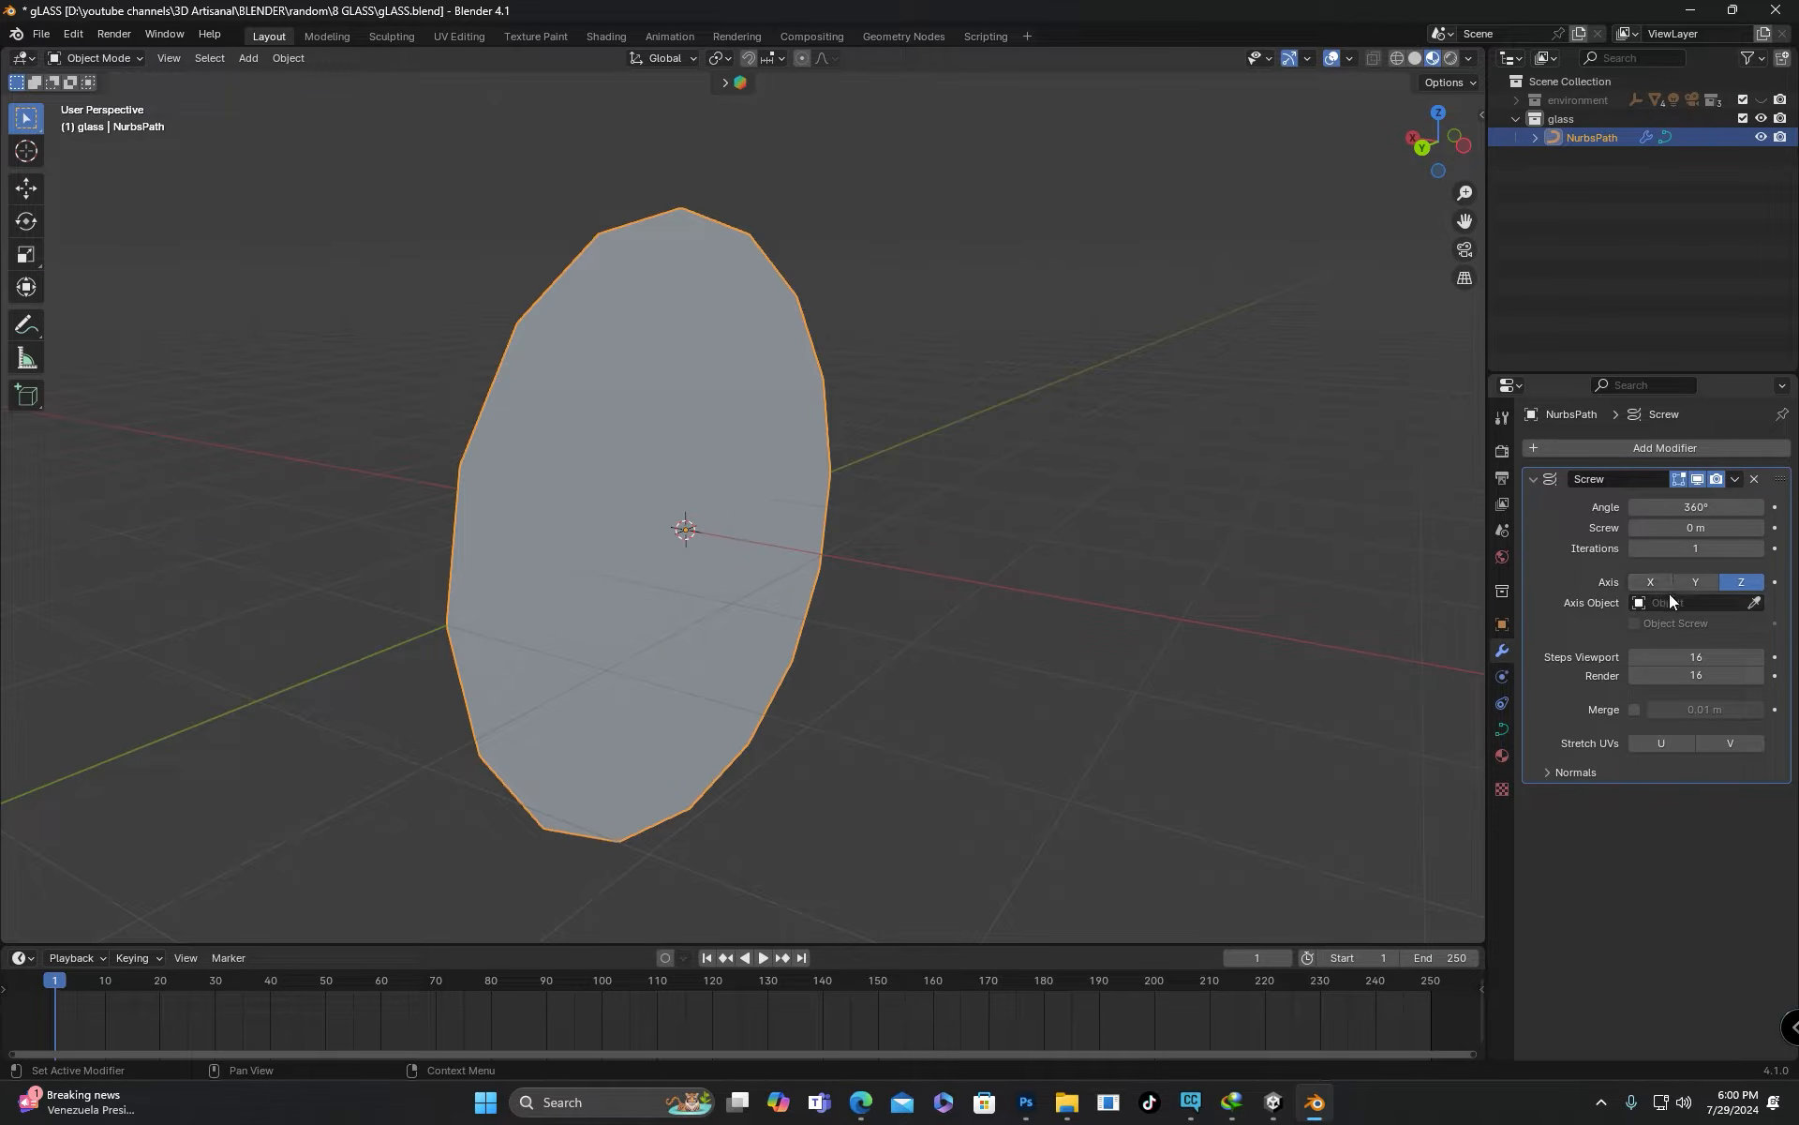
pyautogui.click(1657, 582)
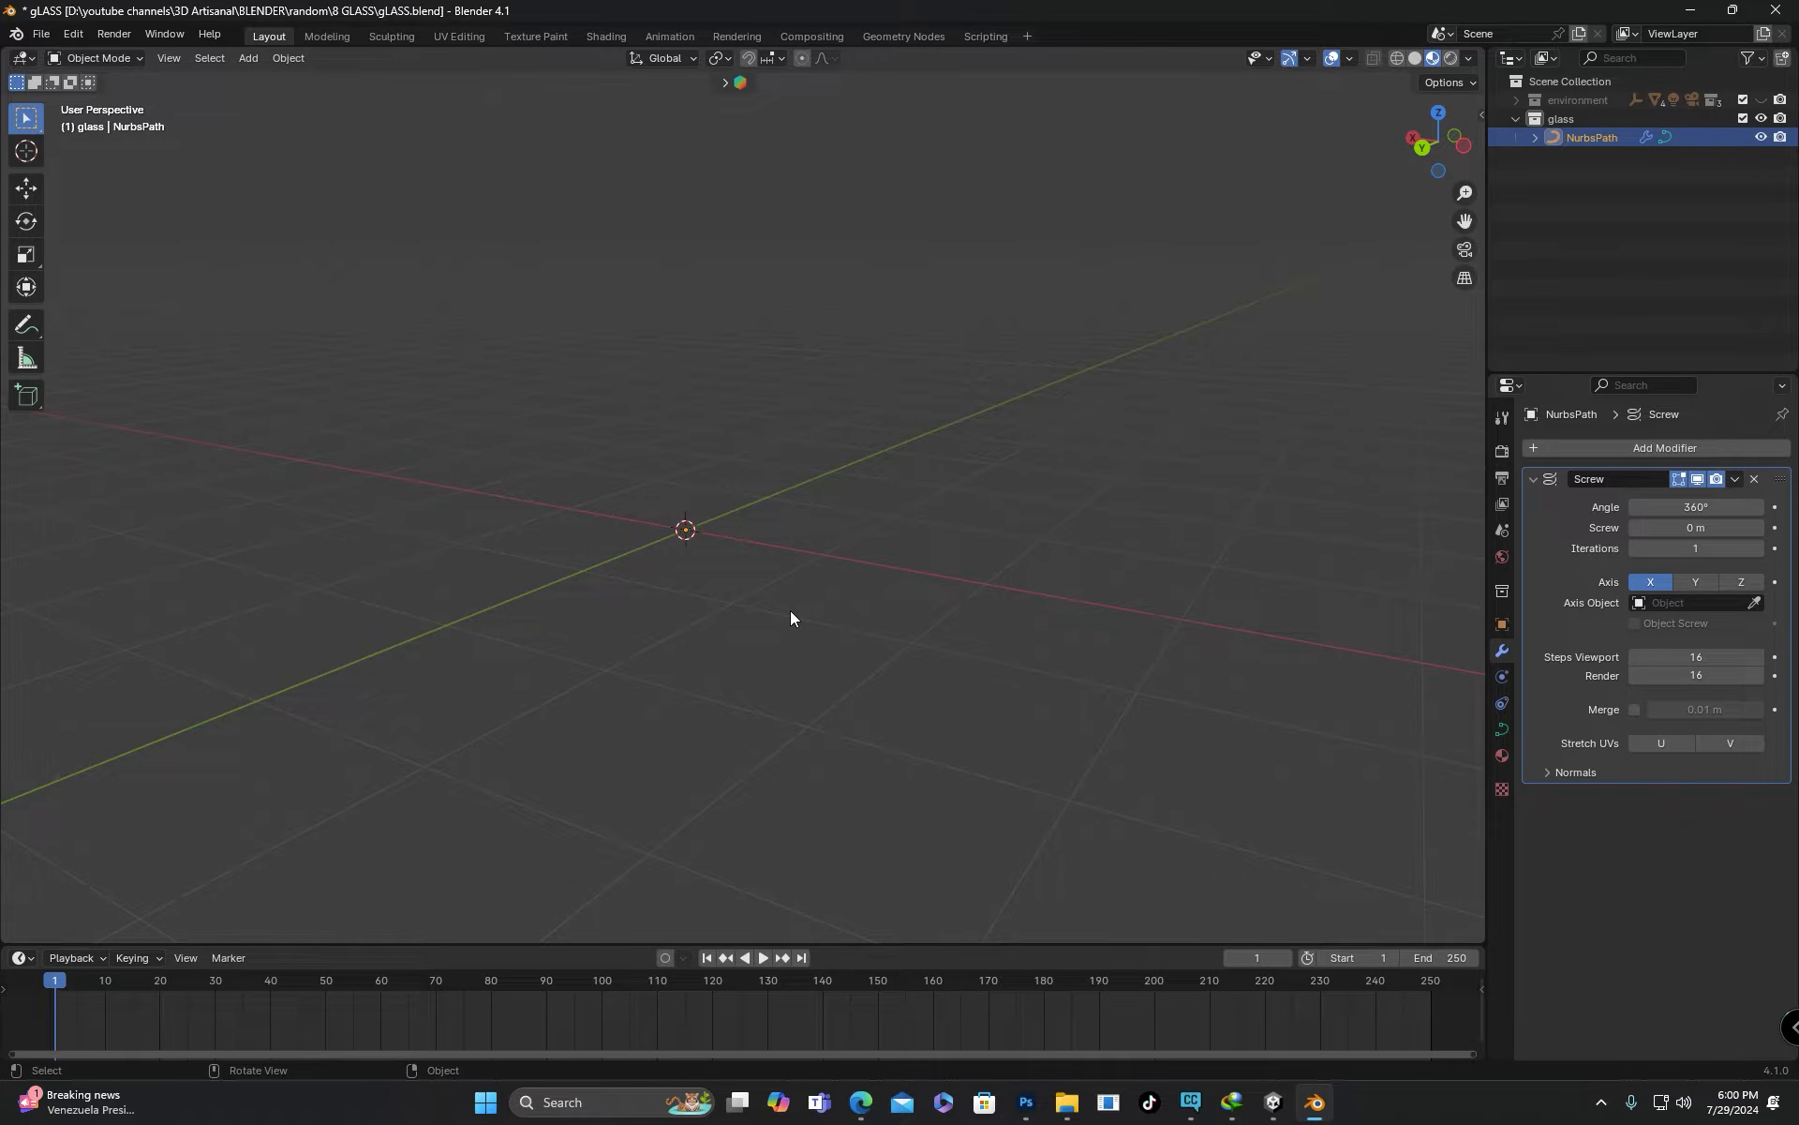
# In Edit Mode, move the path's upper two control points outward from the axis in a side view to start the bowl
pyautogui.moveTo(710, 587); pyautogui.dragTo(755, 590, button='middle')
pyautogui.press('Tab')
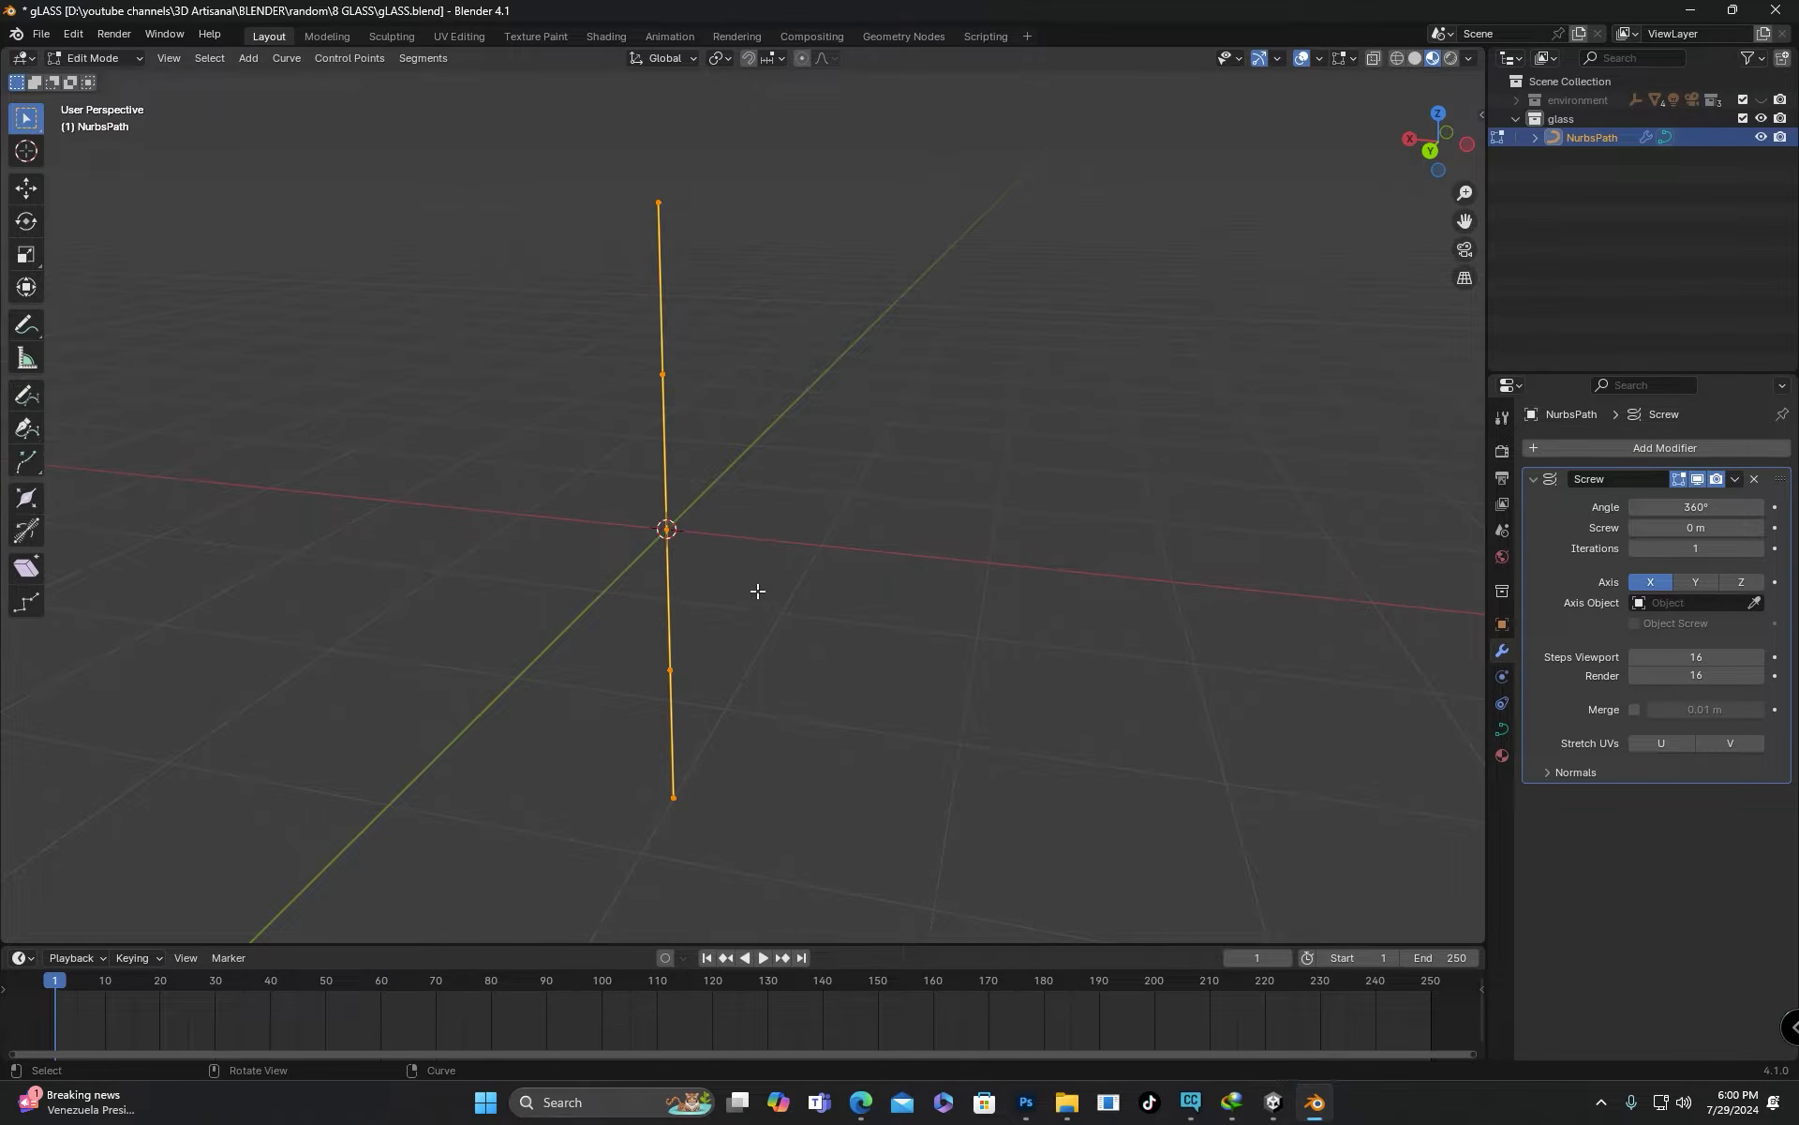
pyautogui.keyDown('alt'); pyautogui.moveTo(889, 682); pyautogui.dragTo(729, 640, button='middle'); pyautogui.keyUp('alt')
pyautogui.keyDown('shift'); pyautogui.moveTo(741, 276); pyautogui.dragTo(616, 367, button='middle'); pyautogui.keyUp('shift')
pyautogui.moveTo(740, 242); pyautogui.dragTo(587, 490)
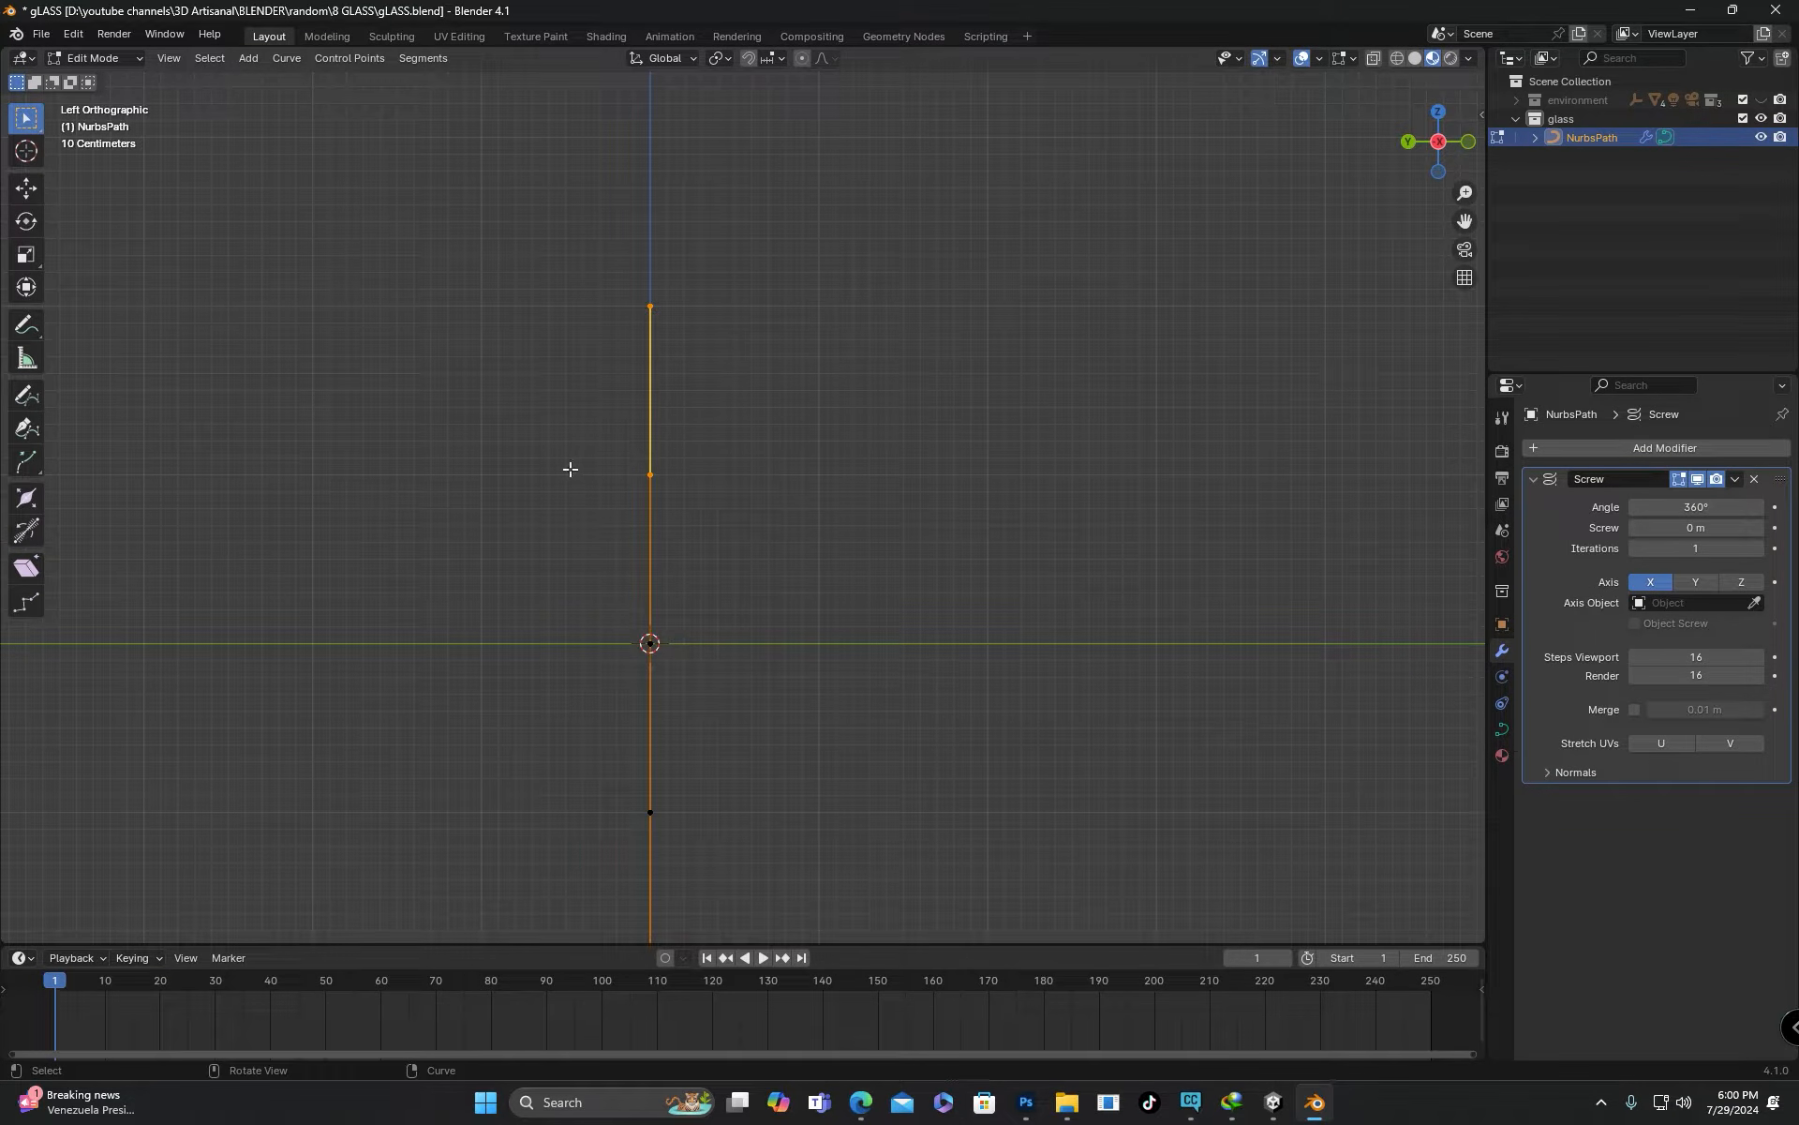
pyautogui.scroll(1, 665, 460)
pyautogui.keyDown('shift'); pyautogui.moveTo(658, 459); pyautogui.dragTo(633, 456, button='middle'); pyautogui.keyUp('shift')
pyautogui.press('g')
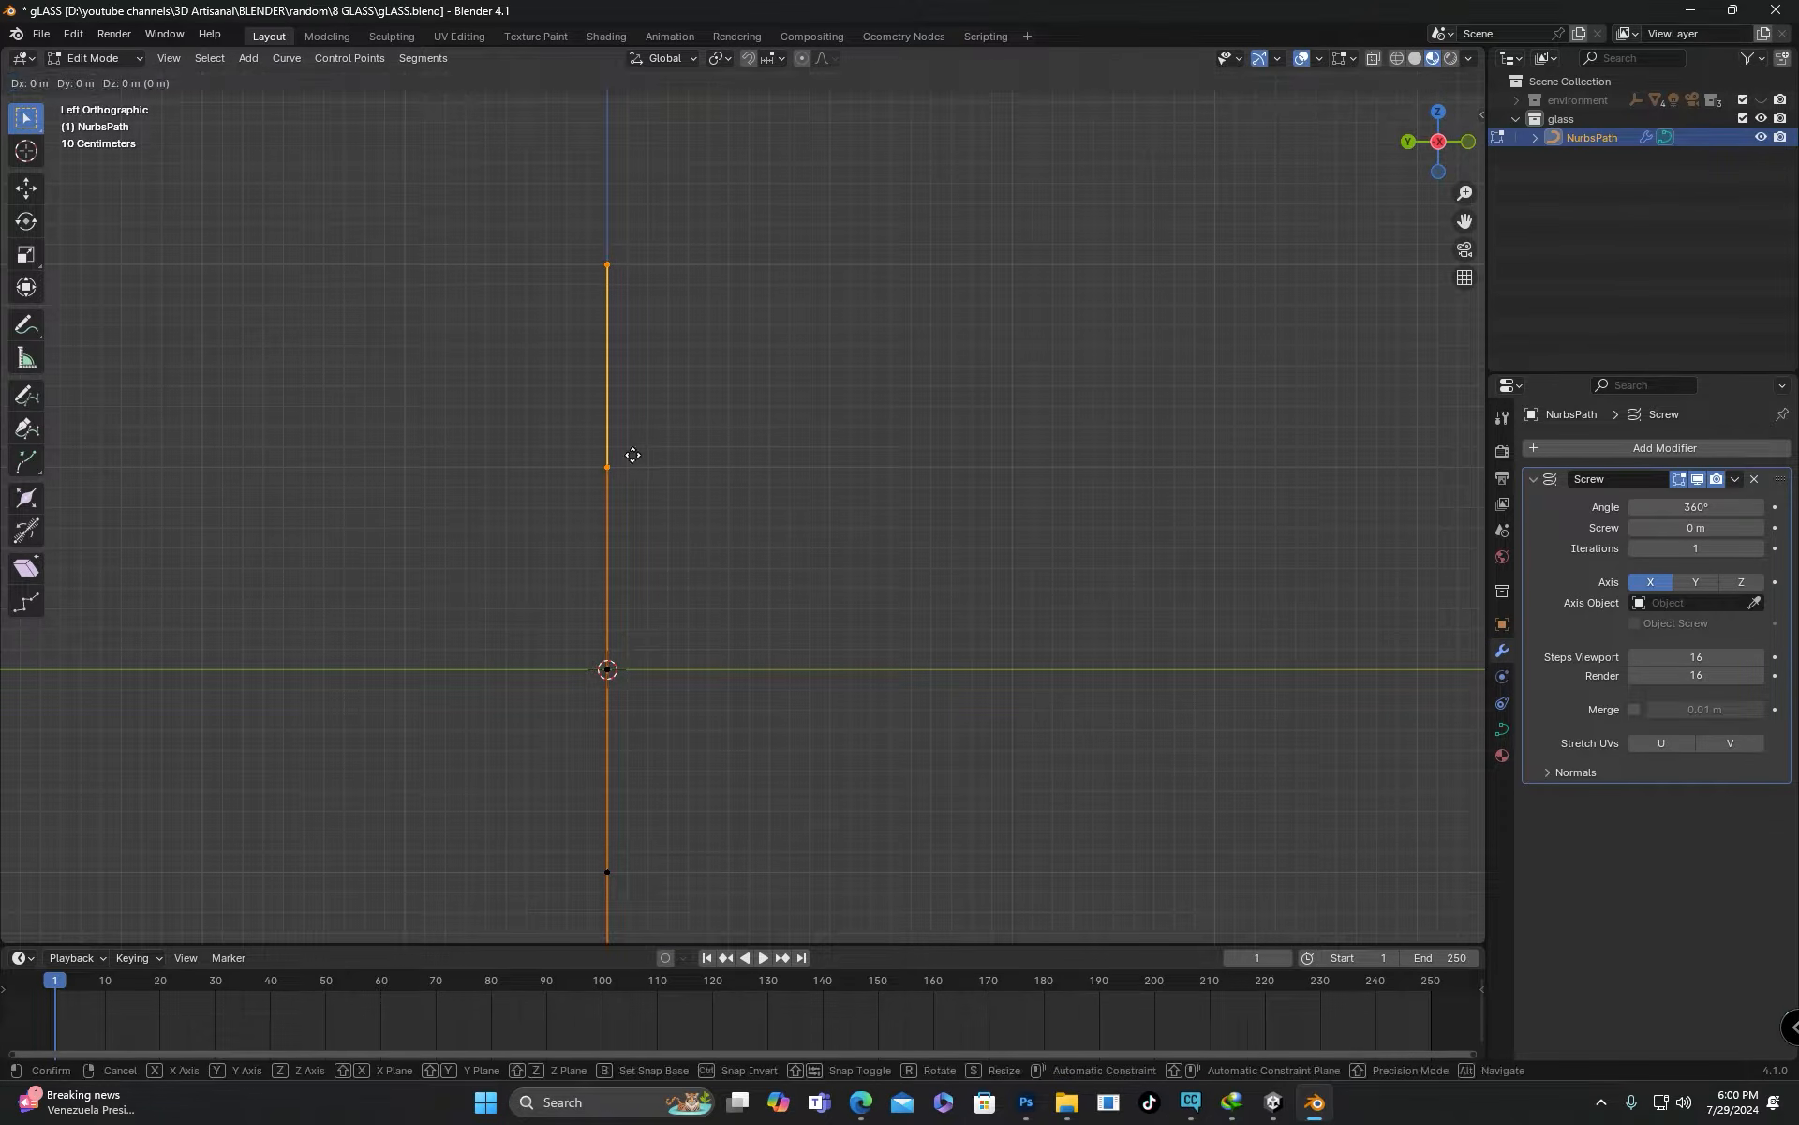
pyautogui.click(801, 460)
# Move the top control point inward and lower the second control point to round the bowl profile
pyautogui.press('g')
pyautogui.click(709, 277)
pyautogui.moveTo(842, 398); pyautogui.dragTo(762, 477)
pyautogui.press('g')
pyautogui.click(769, 517)
# Shift the middle and lower control points slightly outward to give the stem some thickness
pyautogui.keyDown('shift'); pyautogui.moveTo(754, 656); pyautogui.dragTo(753, 459, button='middle'); pyautogui.keyUp('shift')
pyautogui.scroll(-2, 753, 457)
pyautogui.moveTo(744, 422); pyautogui.dragTo(609, 647)
pyautogui.press('g')
pyautogui.click(651, 637)
# Lower the second control point further and nudge the top point outward to refine the bowl
pyautogui.moveTo(867, 301); pyautogui.dragTo(753, 410)
pyautogui.press('g')
pyautogui.click(752, 509)
pyautogui.moveTo(764, 129); pyautogui.dragTo(694, 216)
pyautogui.press('g')
pyautogui.click(706, 217)
# Move the bottom two control points slightly outward from the axis to widen the lower stem
pyautogui.keyDown('shift'); pyautogui.moveTo(731, 635); pyautogui.dragTo(733, 475, button='middle'); pyautogui.keyUp('shift')
pyautogui.scroll(1, 732, 474)
pyautogui.moveTo(746, 424); pyautogui.dragTo(589, 661)
pyautogui.press('g')
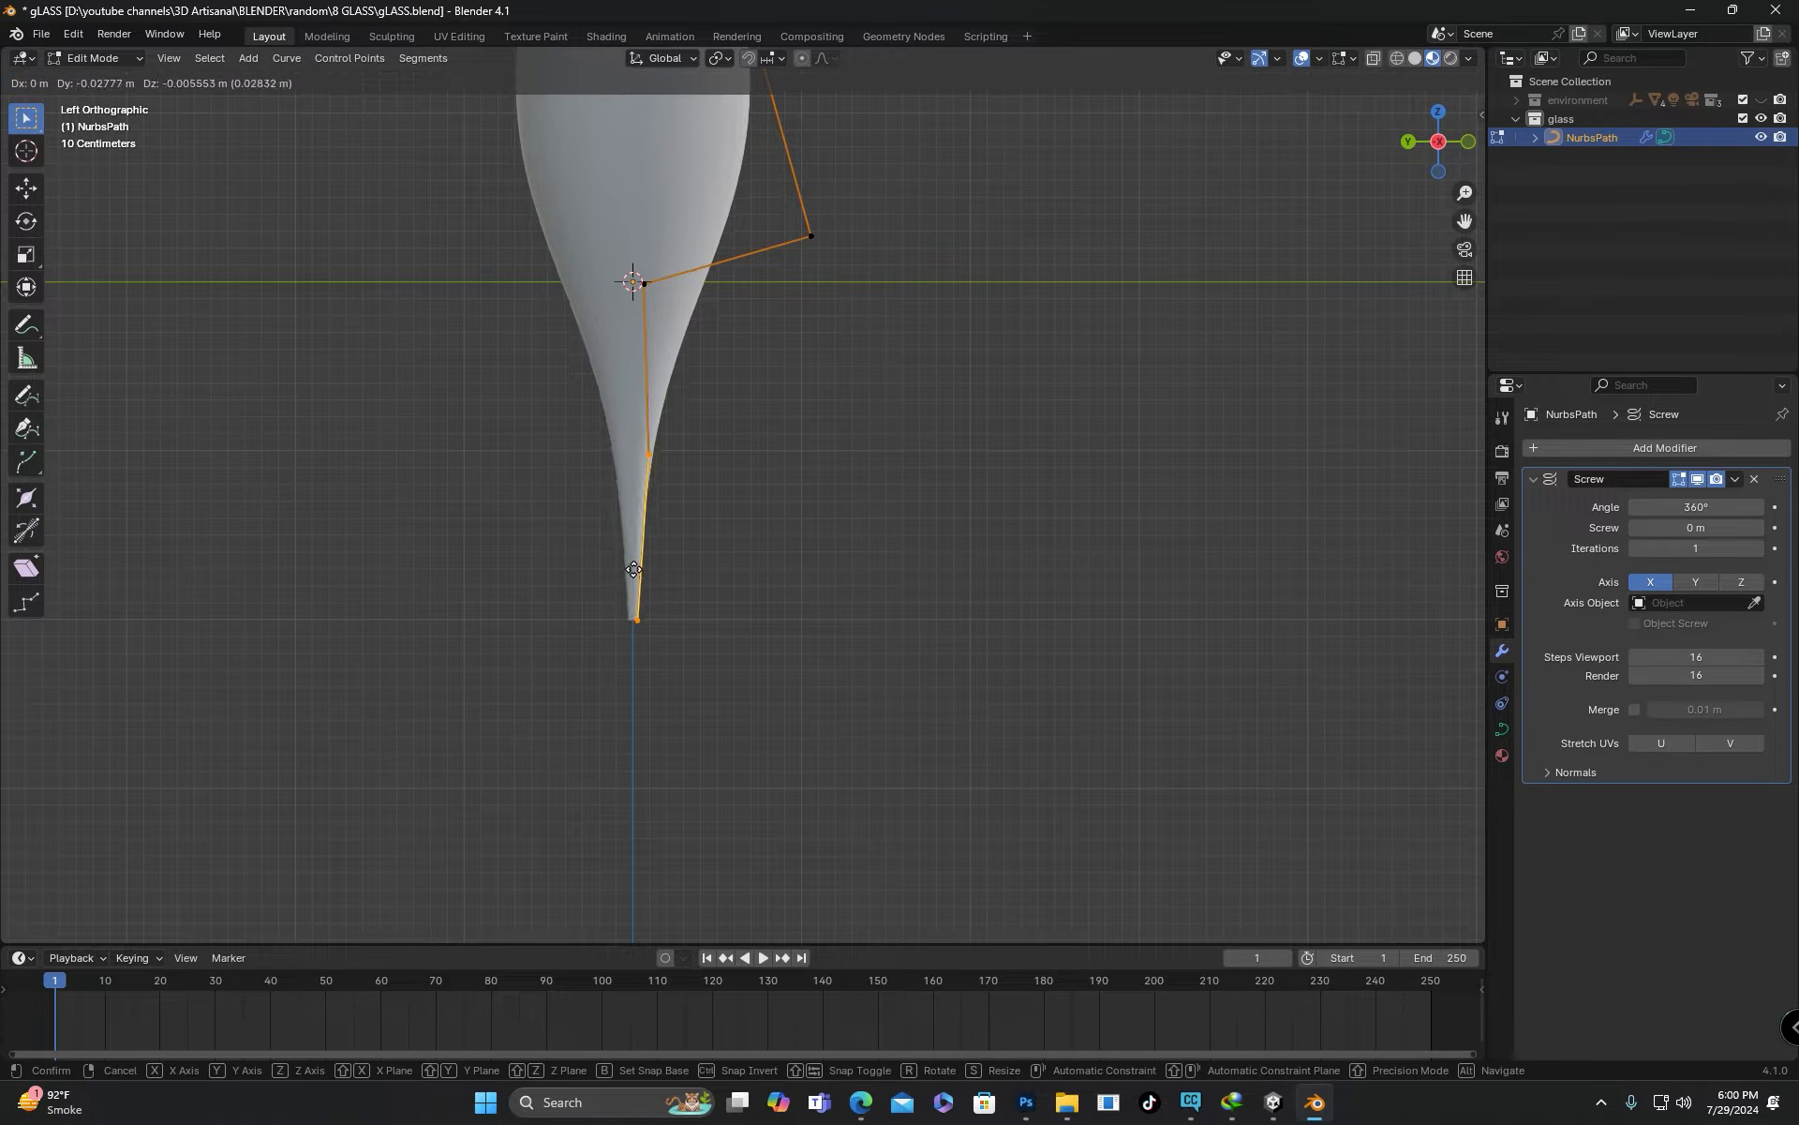
pyautogui.click(642, 569)
# Move the upper two control points together outward and down to widen and shorten the bowl
pyautogui.scroll(-3, 711, 475)
pyautogui.keyDown('shift'); pyautogui.moveTo(711, 475); pyautogui.dragTo(703, 626, button='middle'); pyautogui.keyUp('shift')
pyautogui.moveTo(852, 259); pyautogui.dragTo(703, 518)
pyautogui.press('g')
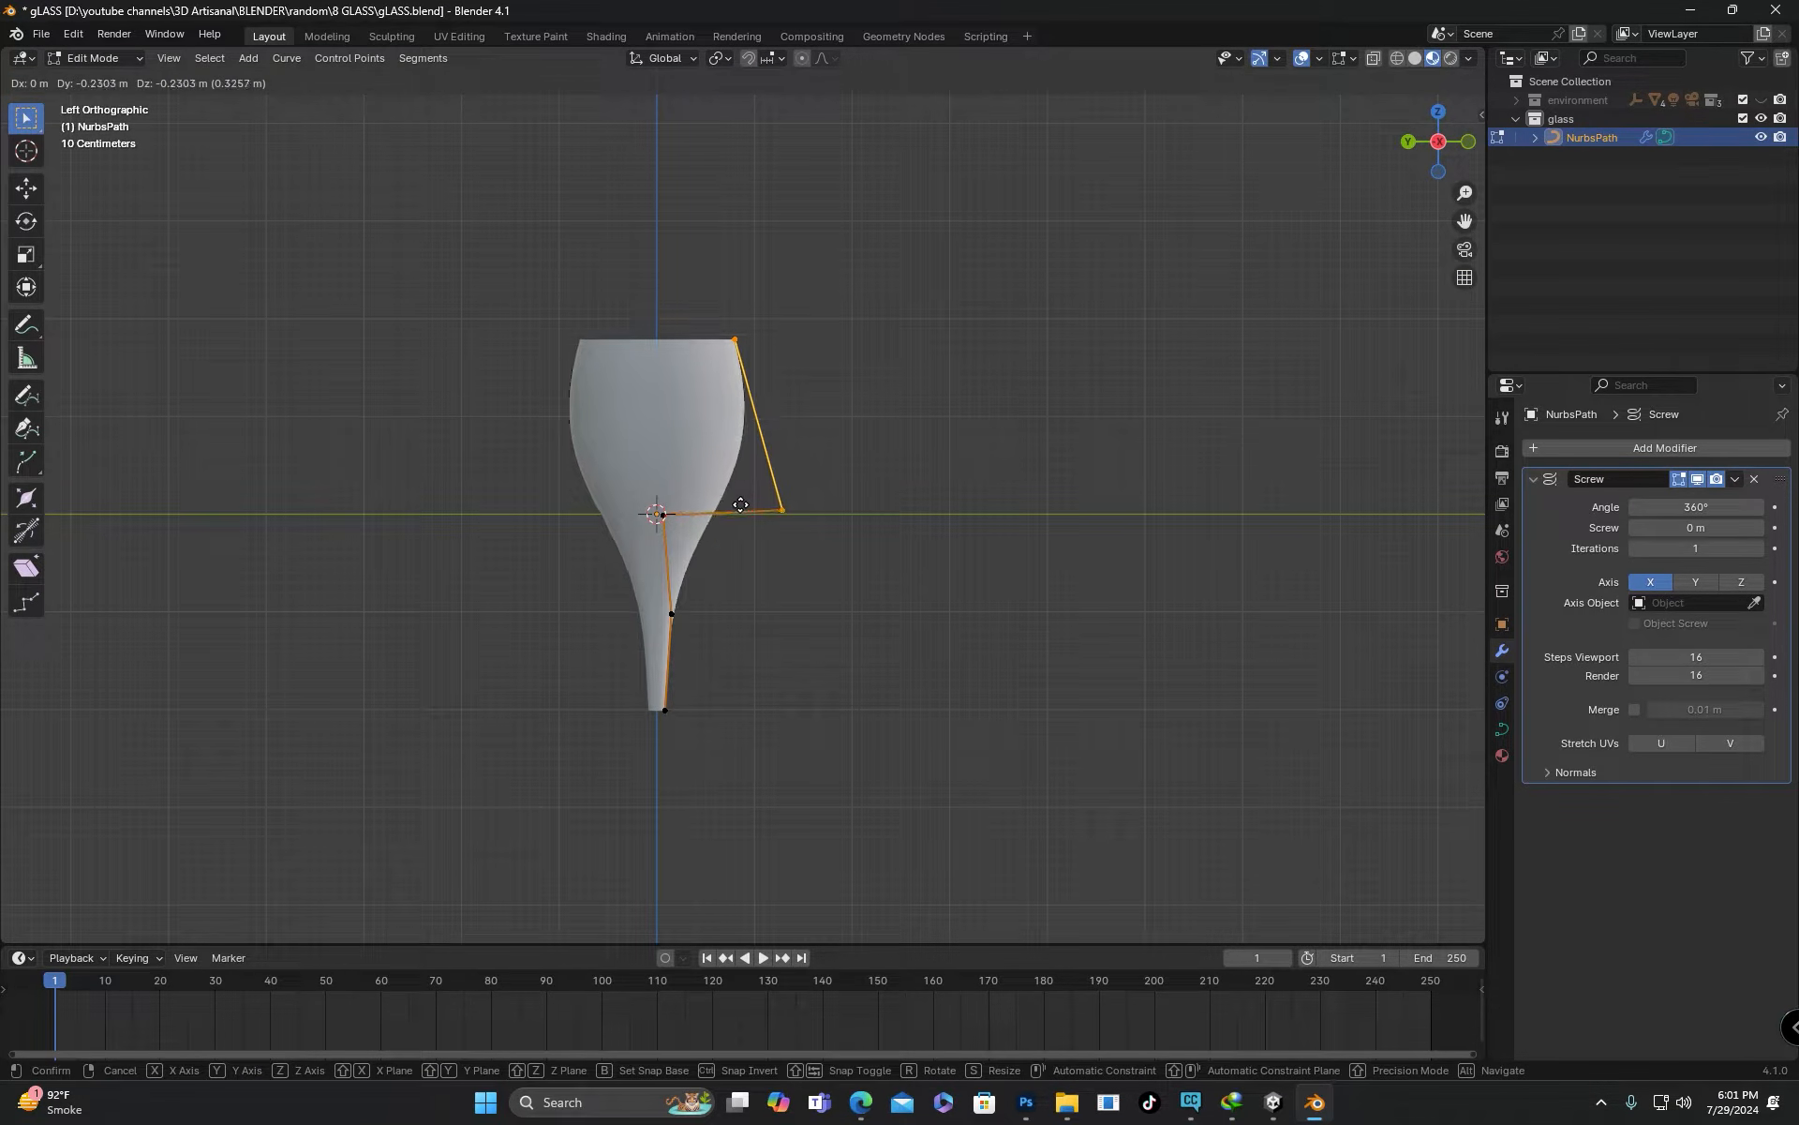
pyautogui.click(745, 501)
# Extrude the bottom control point outward about 0.9 m to form the glass's flared foot
pyautogui.keyDown('shift'); pyautogui.moveTo(693, 757); pyautogui.dragTo(684, 644, button='middle'); pyautogui.keyUp('shift')
pyautogui.scroll(1, 684, 644)
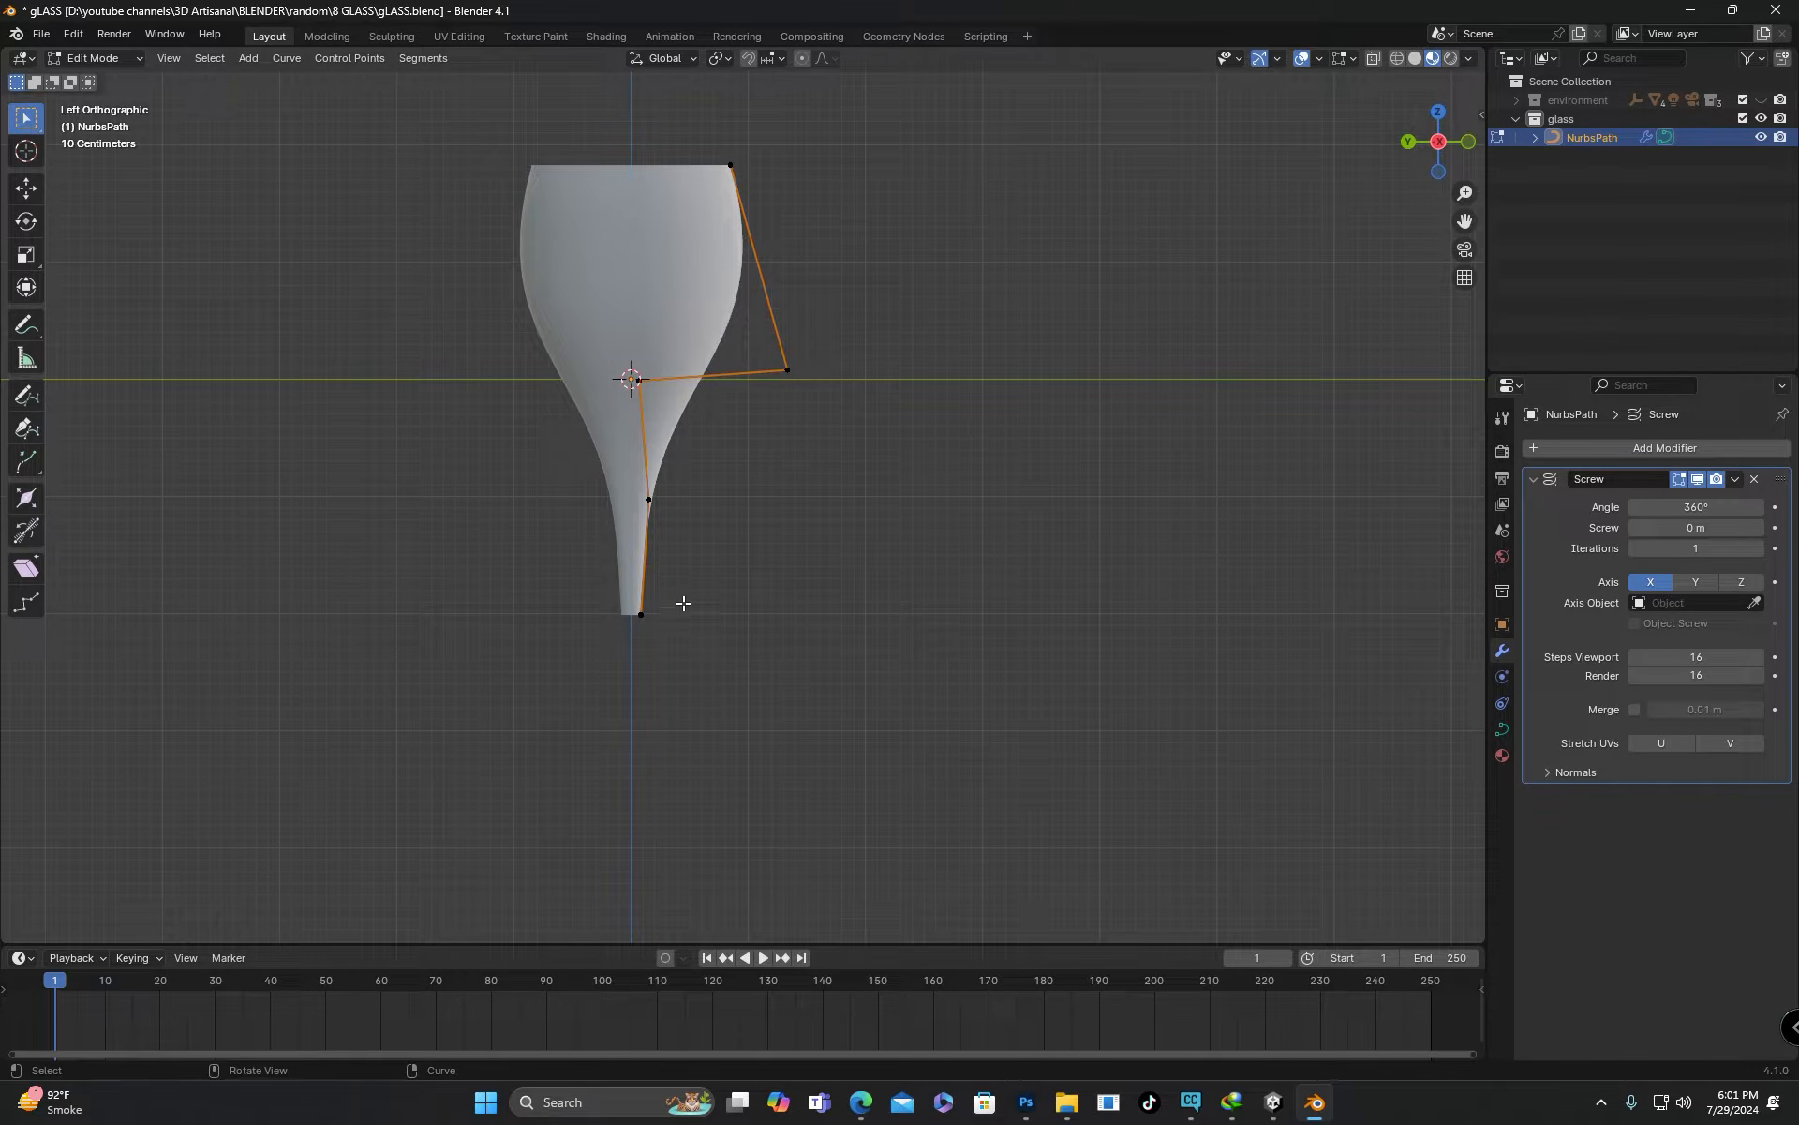
pyautogui.moveTo(633, 654); pyautogui.dragTo(635, 651)
pyautogui.scroll(2, 643, 643)
pyautogui.keyDown('shift'); pyautogui.moveTo(643, 643); pyautogui.dragTo(630, 620, button='middle'); pyautogui.keyUp('shift')
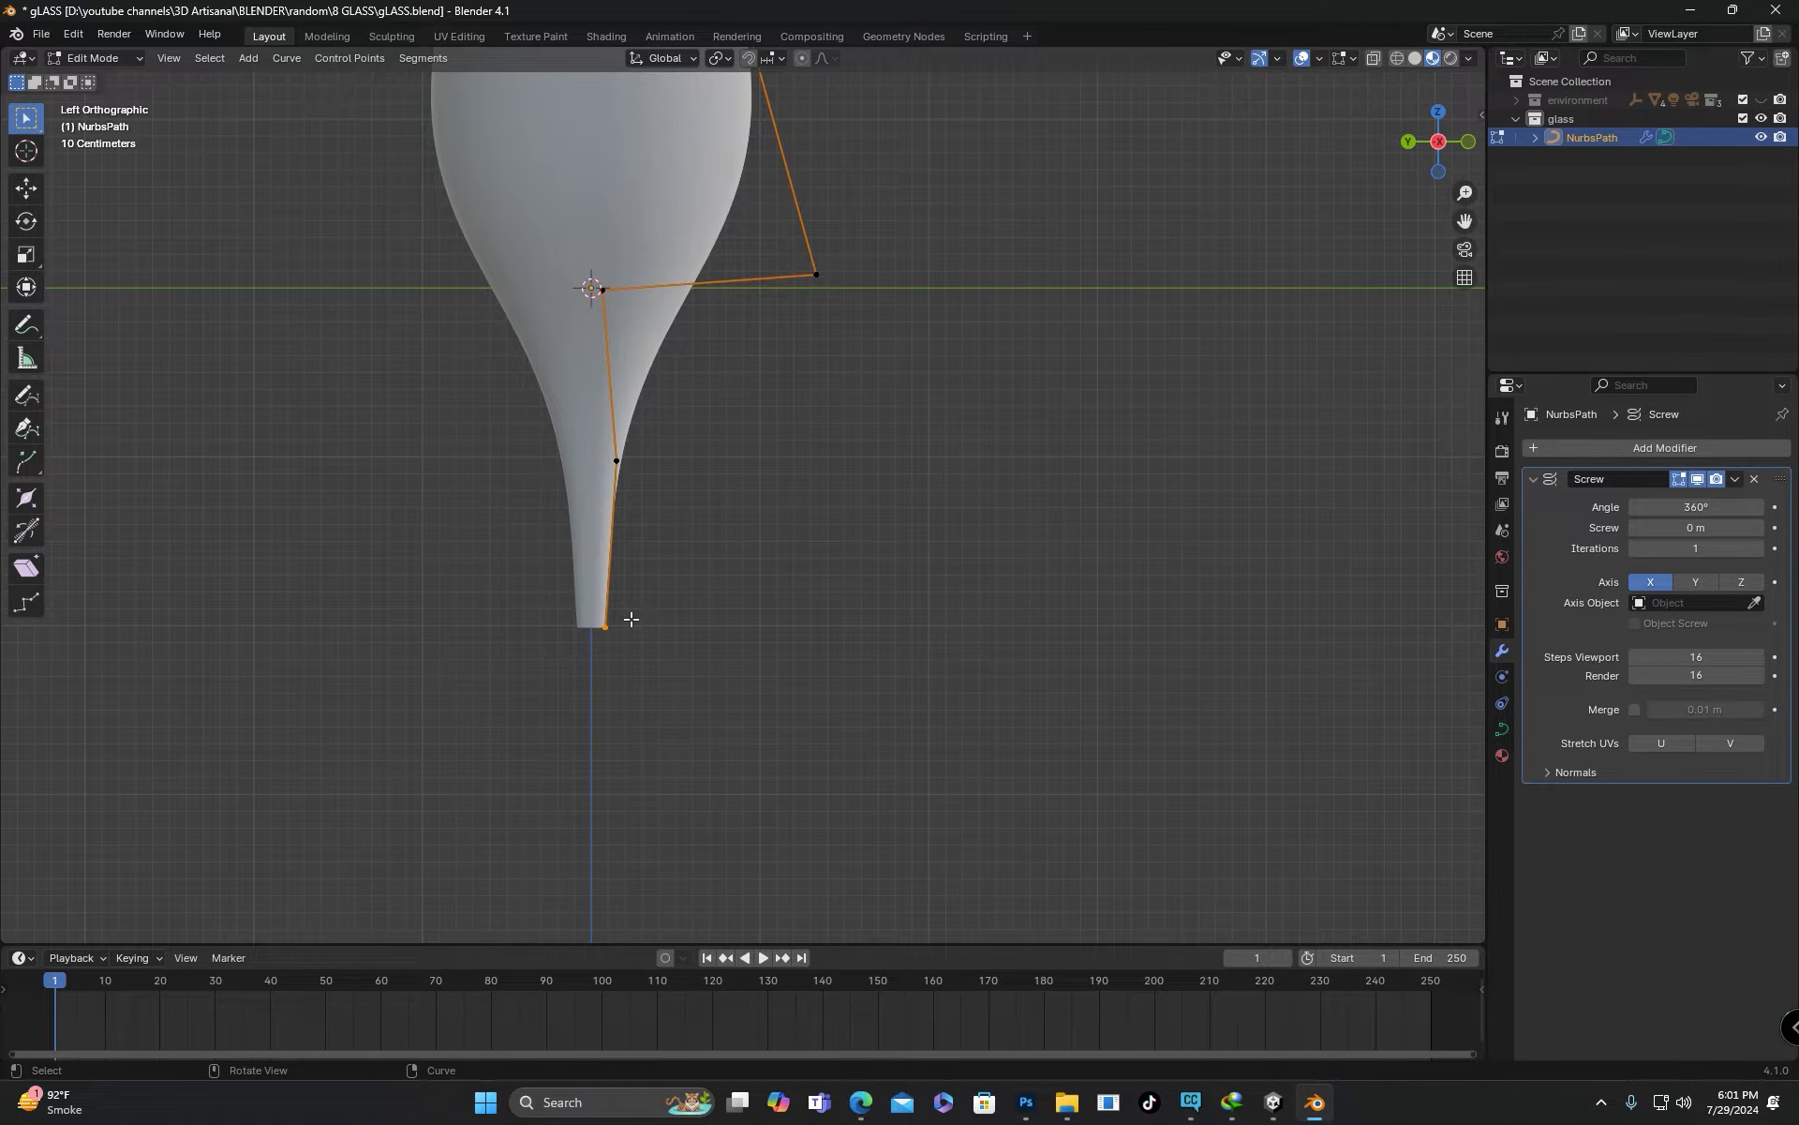
pyautogui.press('g')
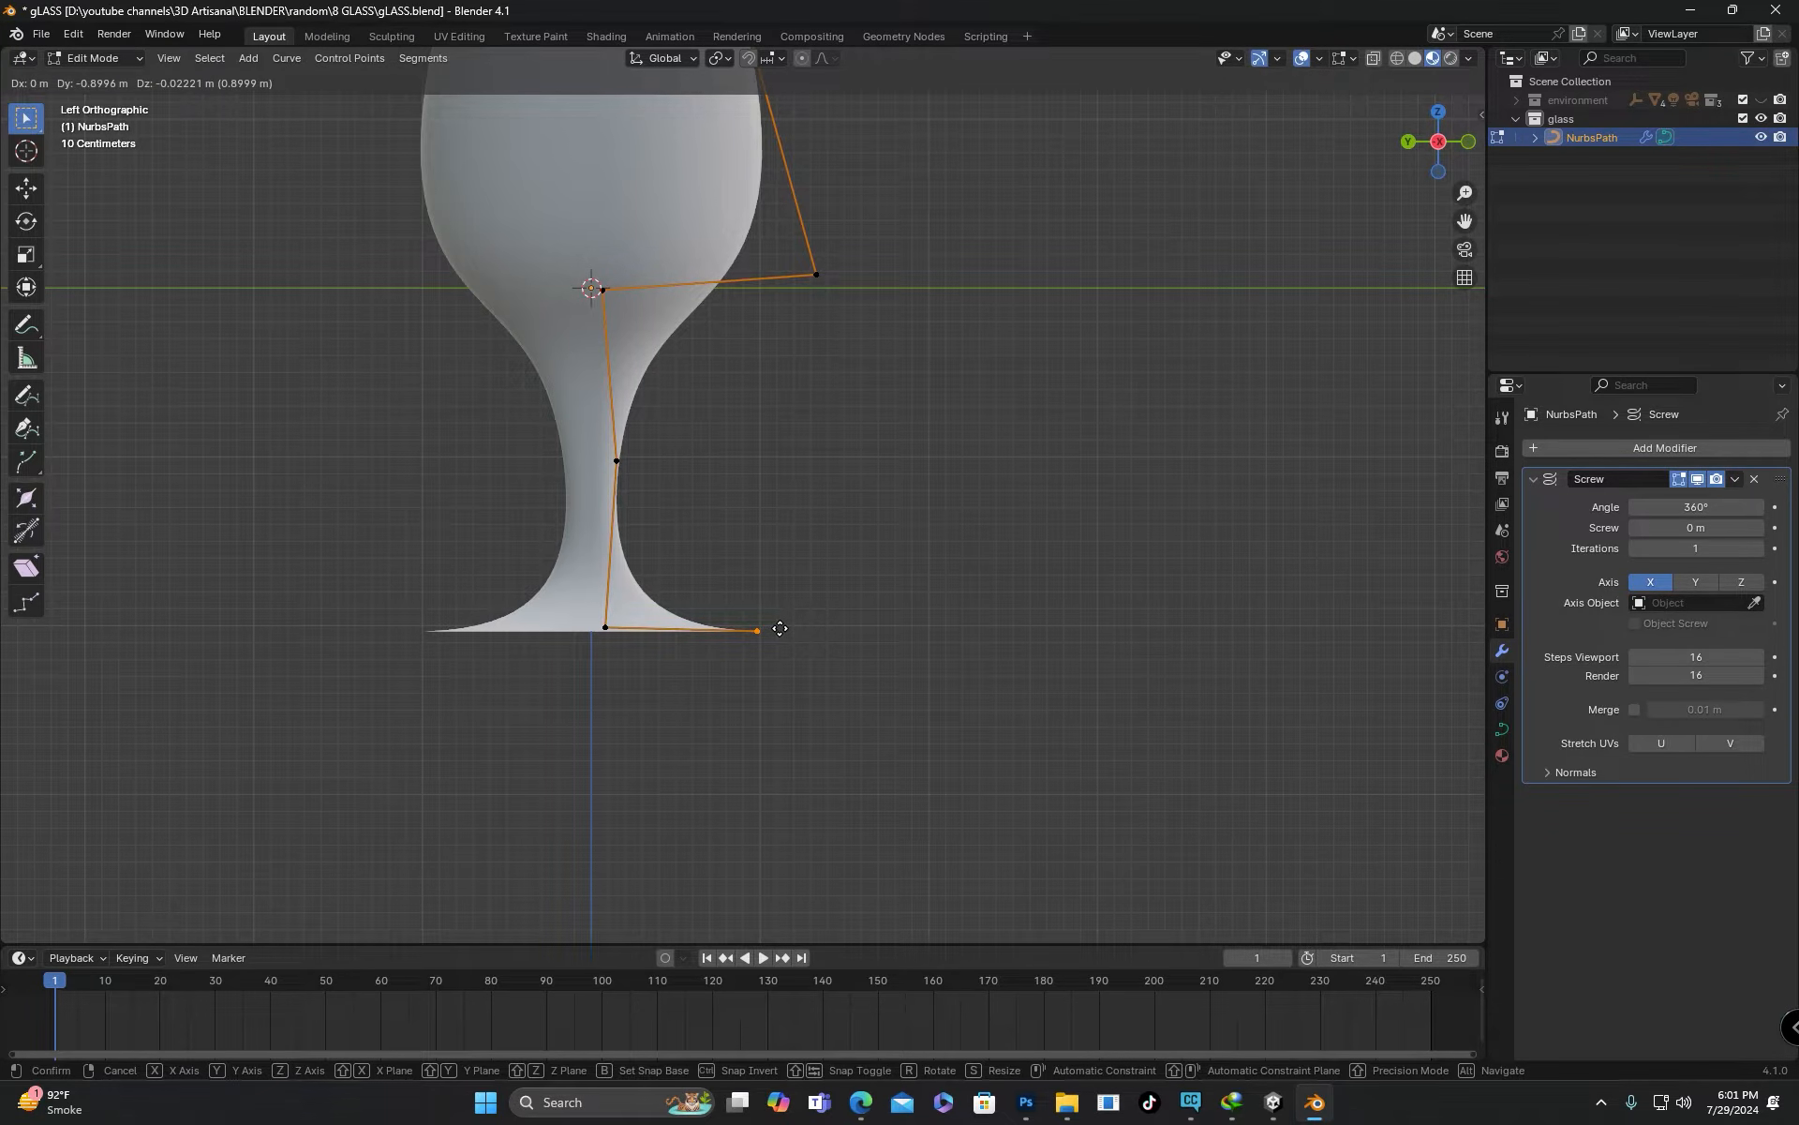
pyautogui.click(780, 618)
# Move the top control point slightly inward and up to narrow the rim
pyautogui.scroll(-2, 780, 619)
pyautogui.keyDown('shift'); pyautogui.moveTo(778, 620); pyautogui.dragTo(771, 766, button='middle'); pyautogui.keyUp('shift')
pyautogui.moveTo(888, 172); pyautogui.dragTo(703, 554)
pyautogui.moveTo(774, 246); pyautogui.dragTo(712, 333)
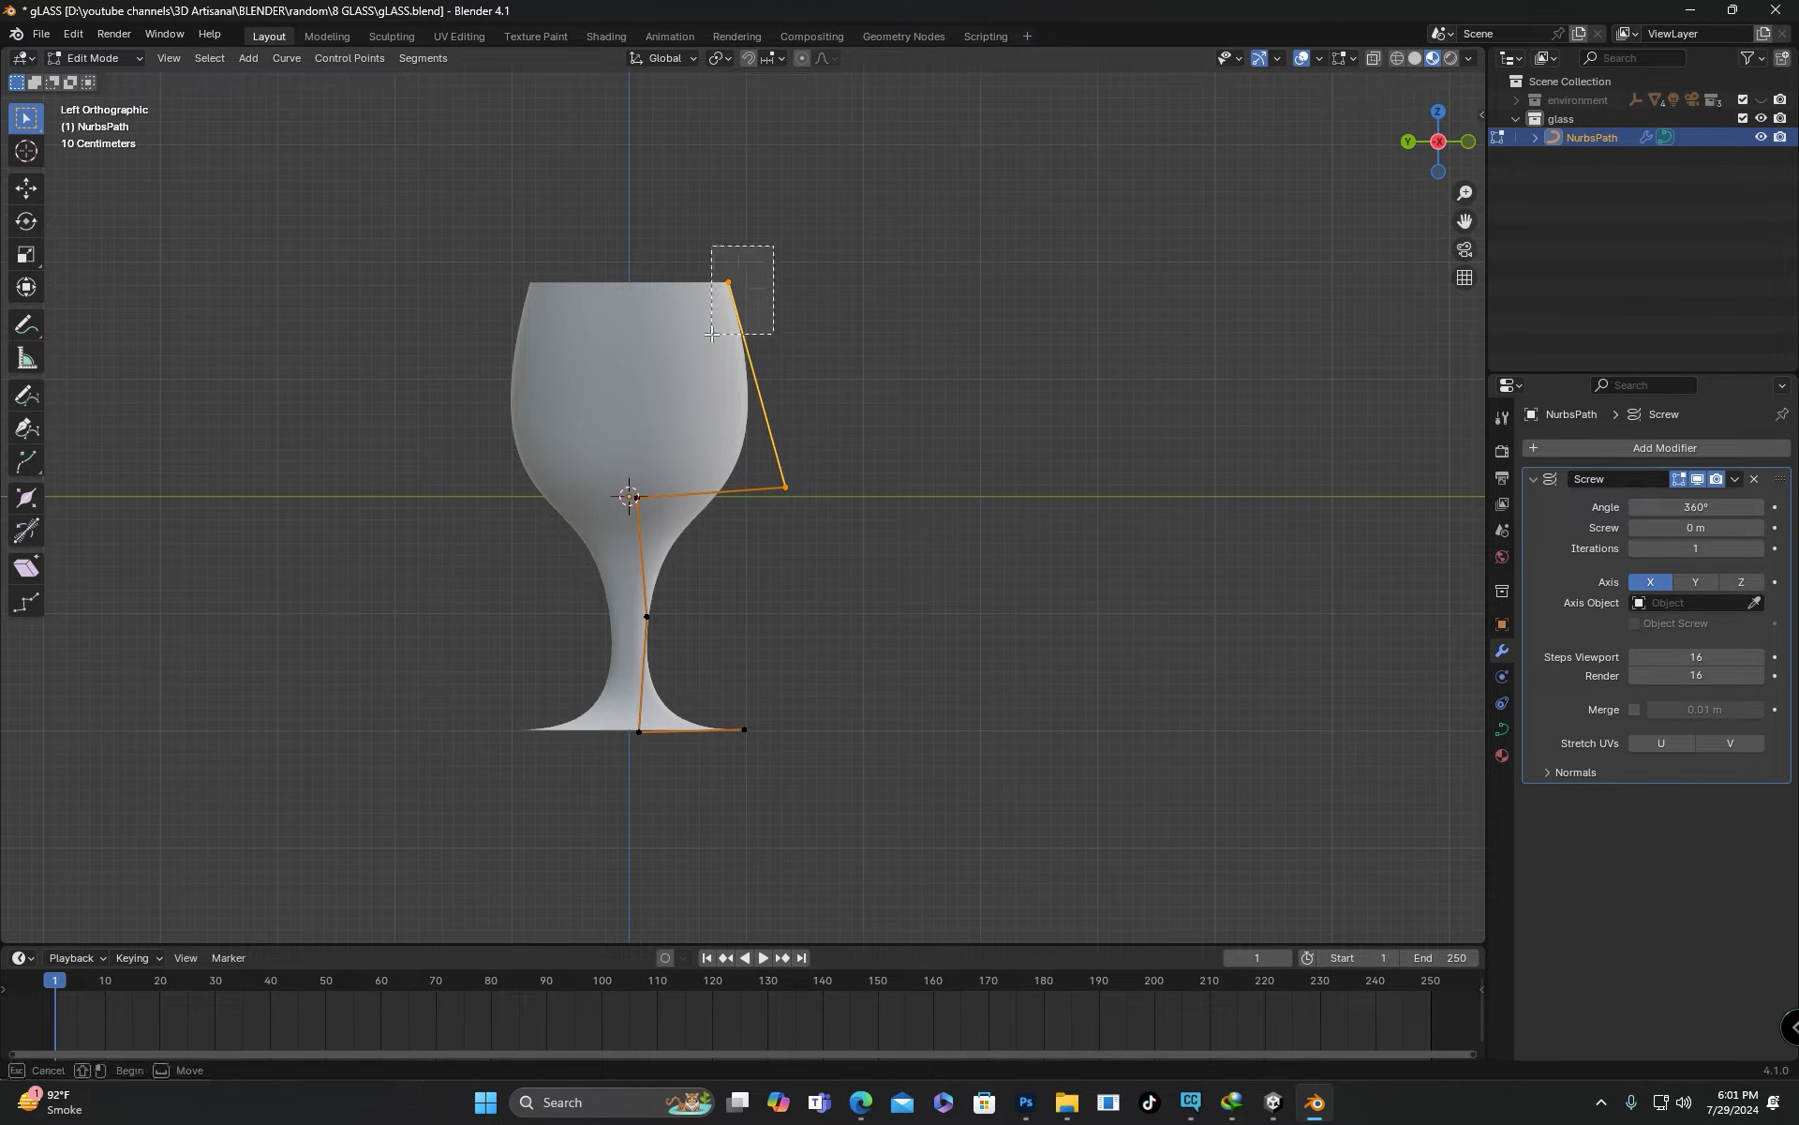
pyautogui.press('g')
pyautogui.click(702, 325)
# Move the foot's outer control point inward along the Y axis and leave Edit Mode
pyautogui.moveTo(702, 324); pyautogui.dragTo(821, 530, button='middle')
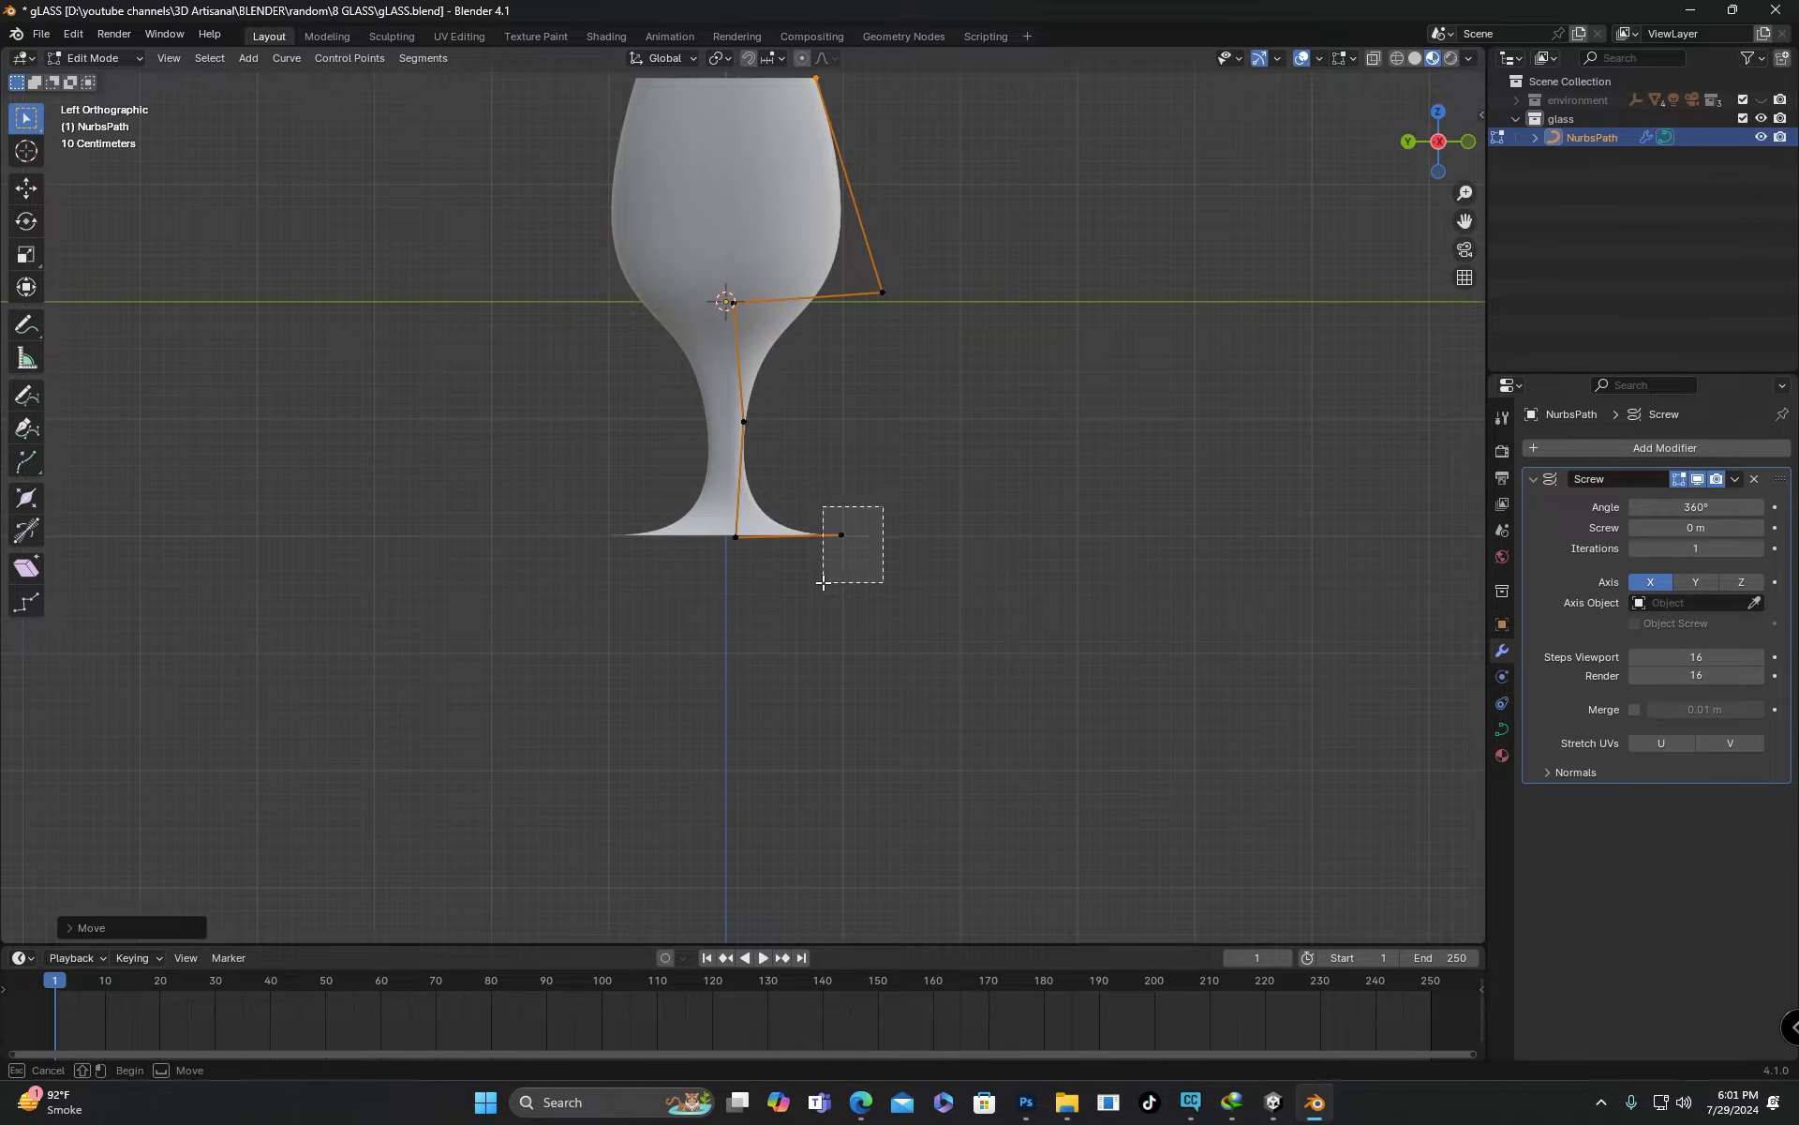
pyautogui.moveTo(823, 582); pyautogui.dragTo(822, 583)
pyautogui.scroll(2, 829, 557)
pyautogui.press('g')
pyautogui.press('y')
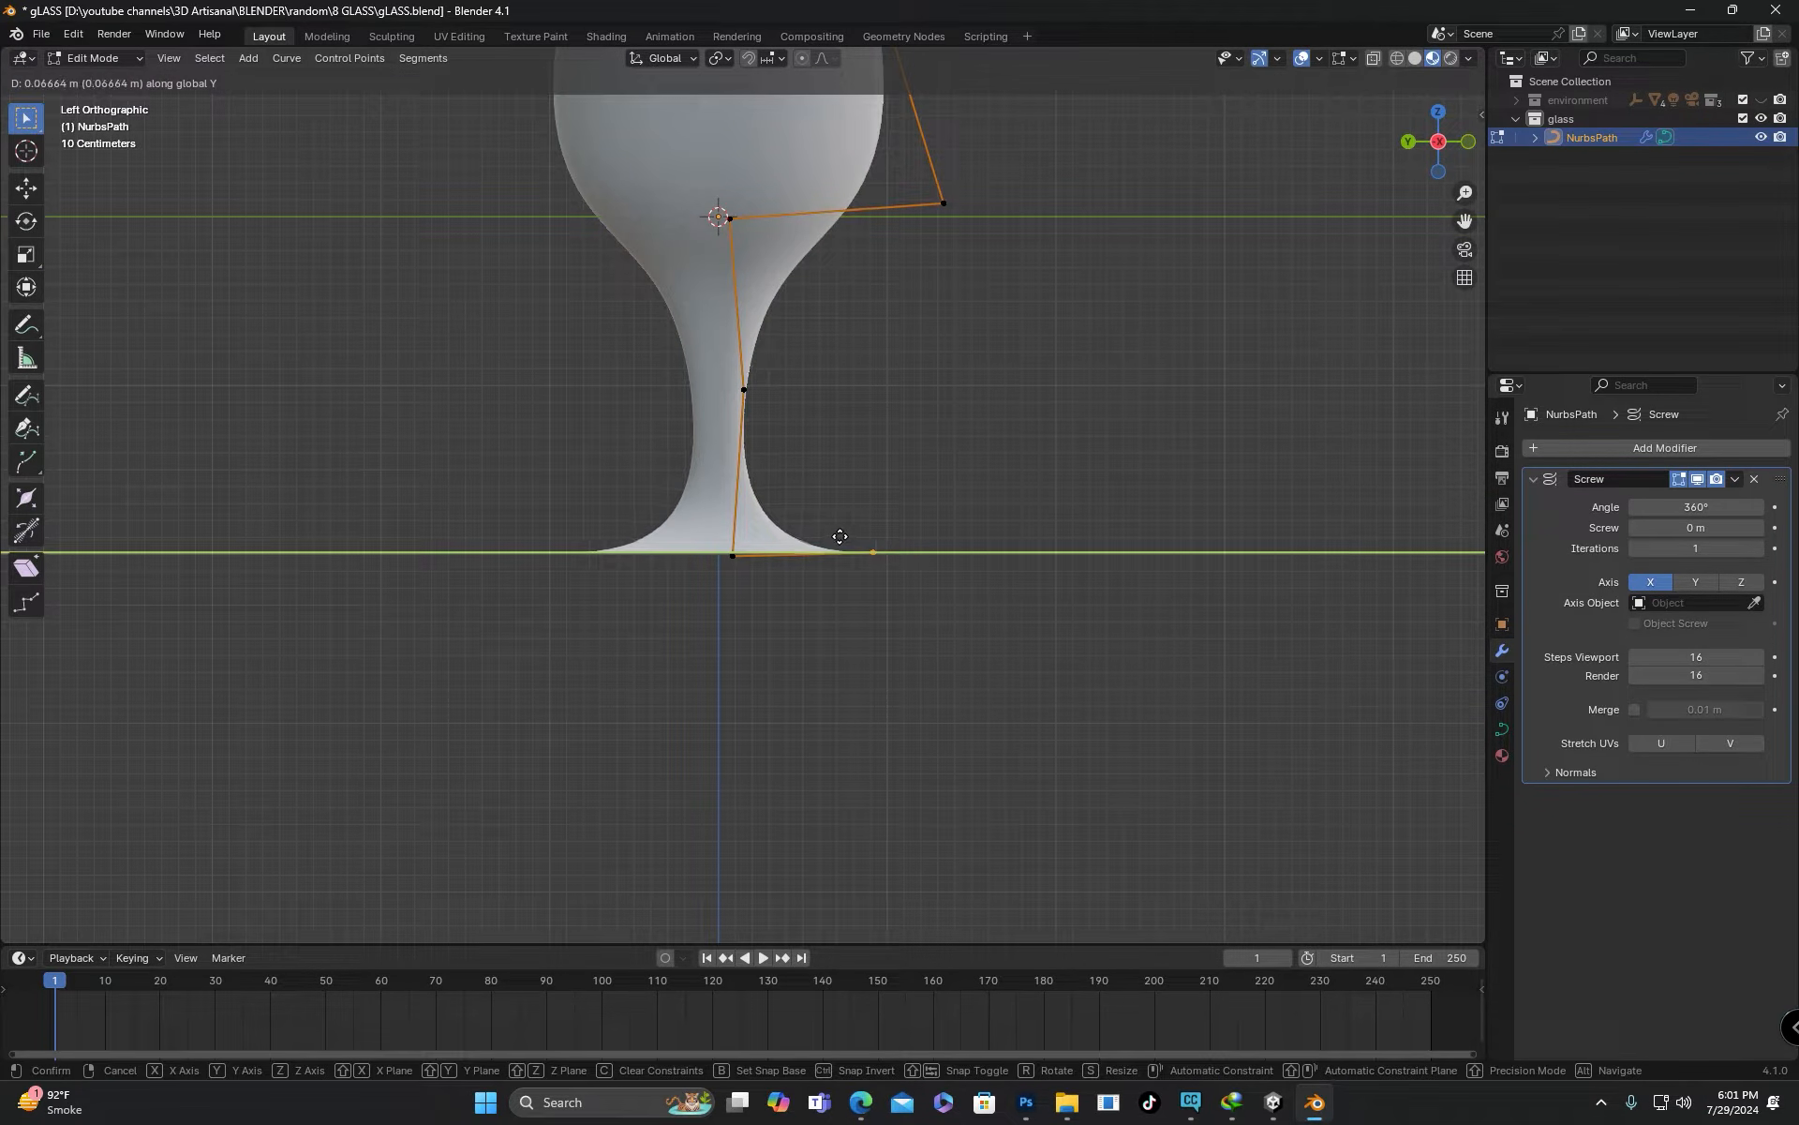
pyautogui.keyDown('alt'); pyautogui.moveTo(823, 534); pyautogui.dragTo(790, 512, button='middle'); pyautogui.keyUp('alt')
pyautogui.click(790, 512)
pyautogui.press('Tab')
pyautogui.click(801, 356)
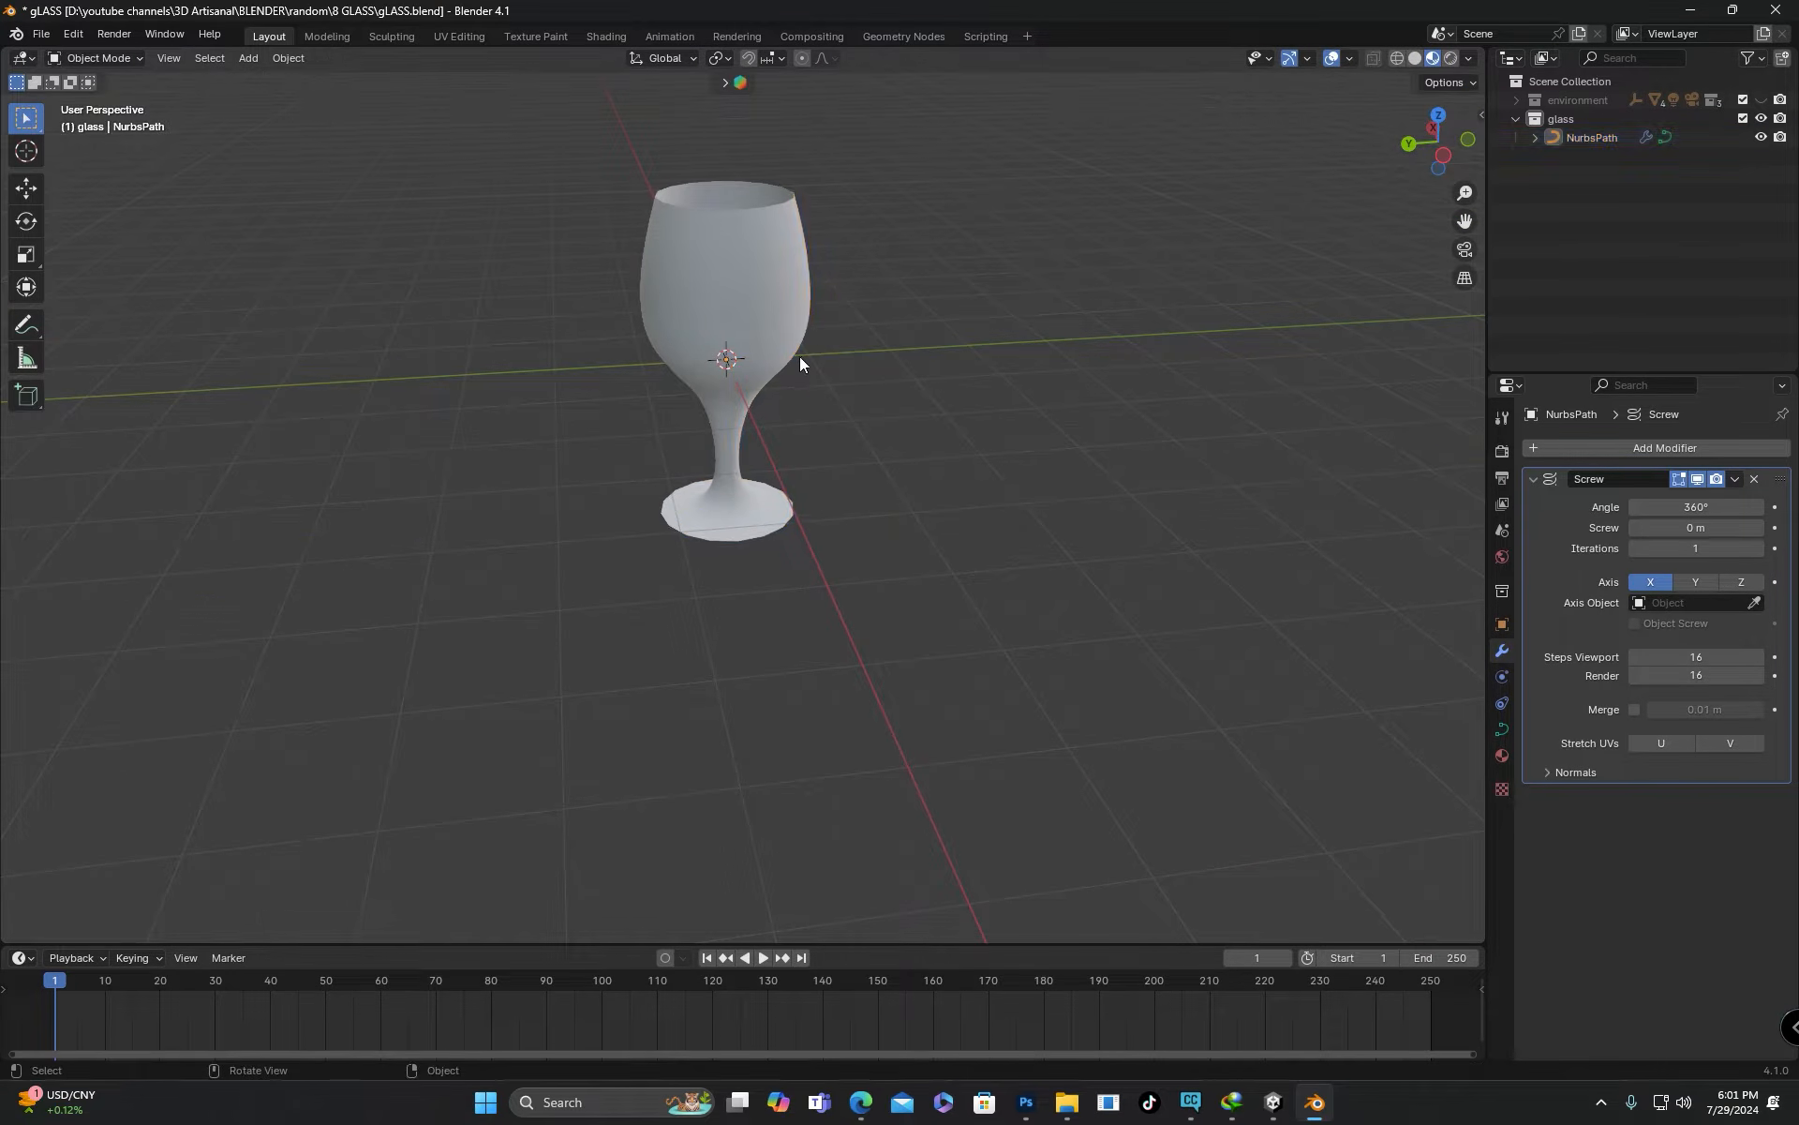
# Try converting the glass curve to a mesh at its current resolution
pyautogui.click(755, 326)
pyautogui.scroll(3, 753, 324)
pyautogui.keyDown('shift'); pyautogui.moveTo(754, 324); pyautogui.dragTo(758, 502, button='middle'); pyautogui.keyUp('shift')
pyautogui.click(1502, 728)
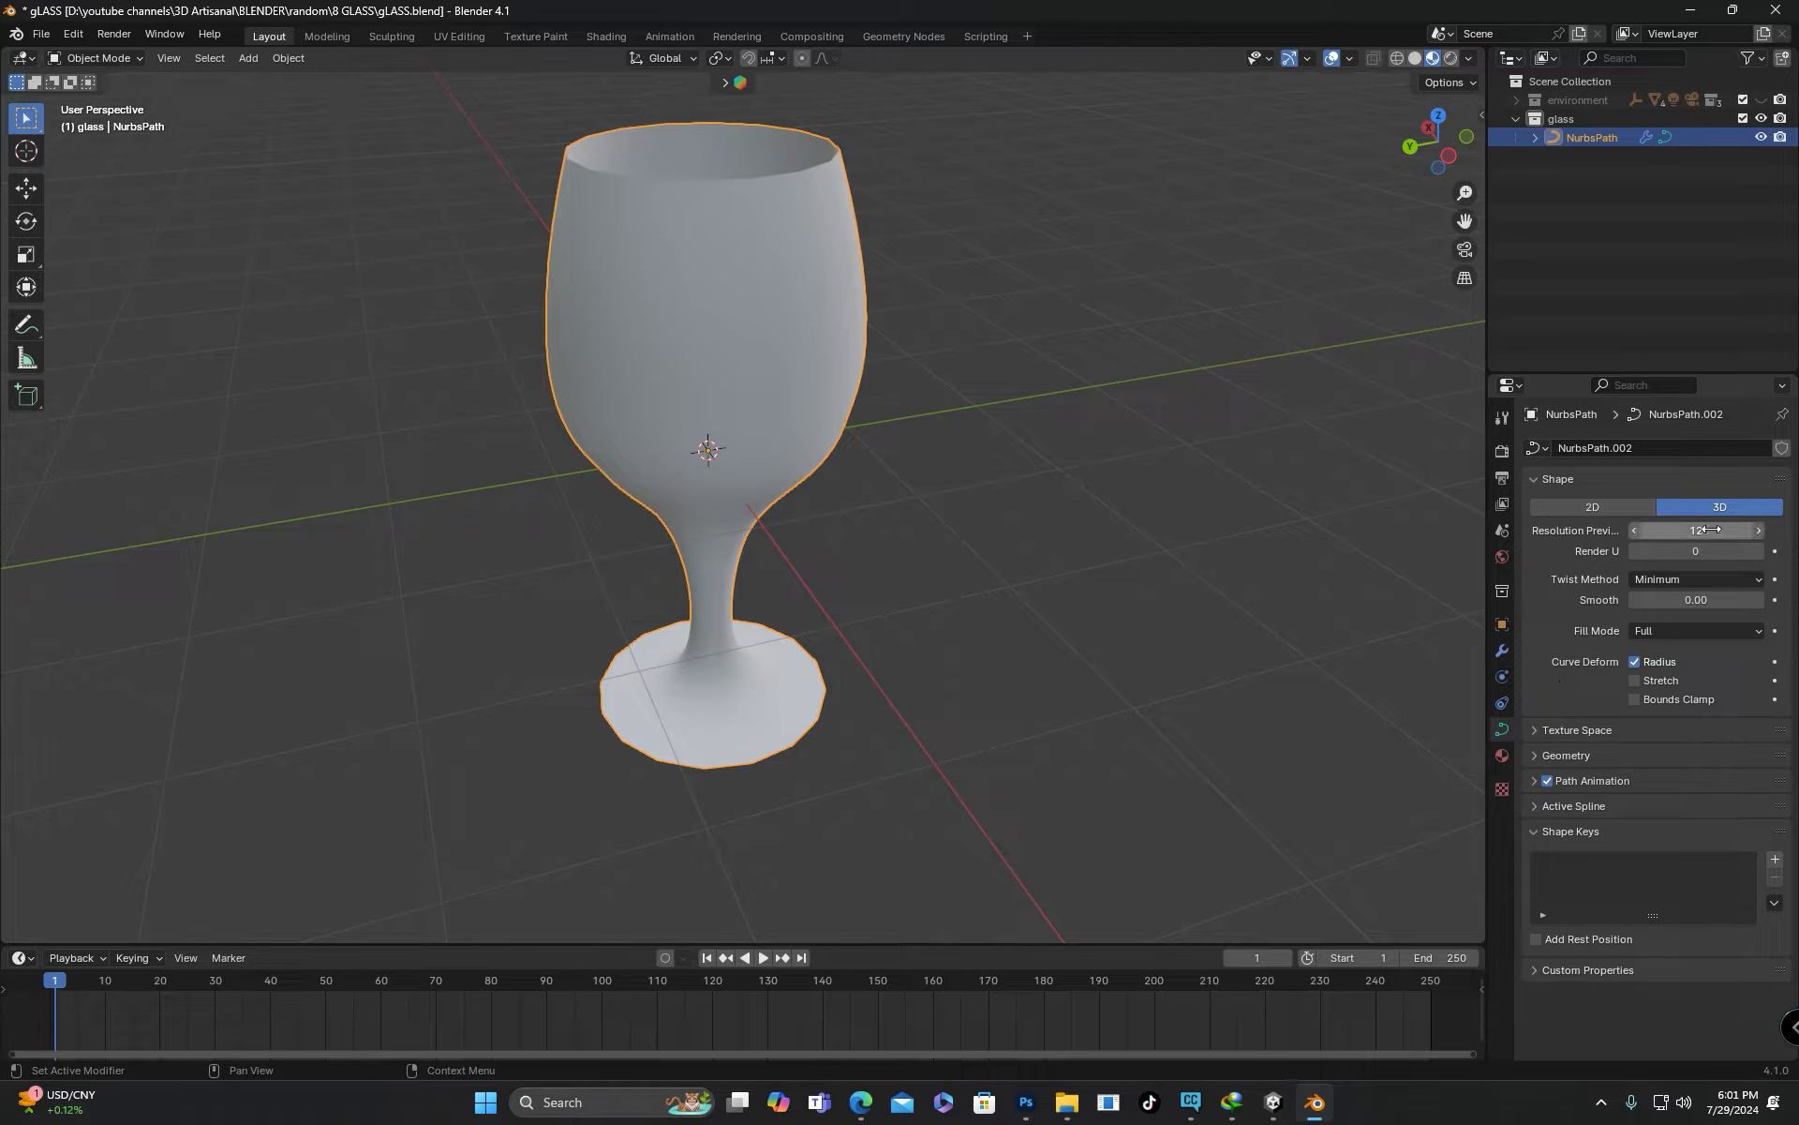
pyautogui.rightClick(801, 324)
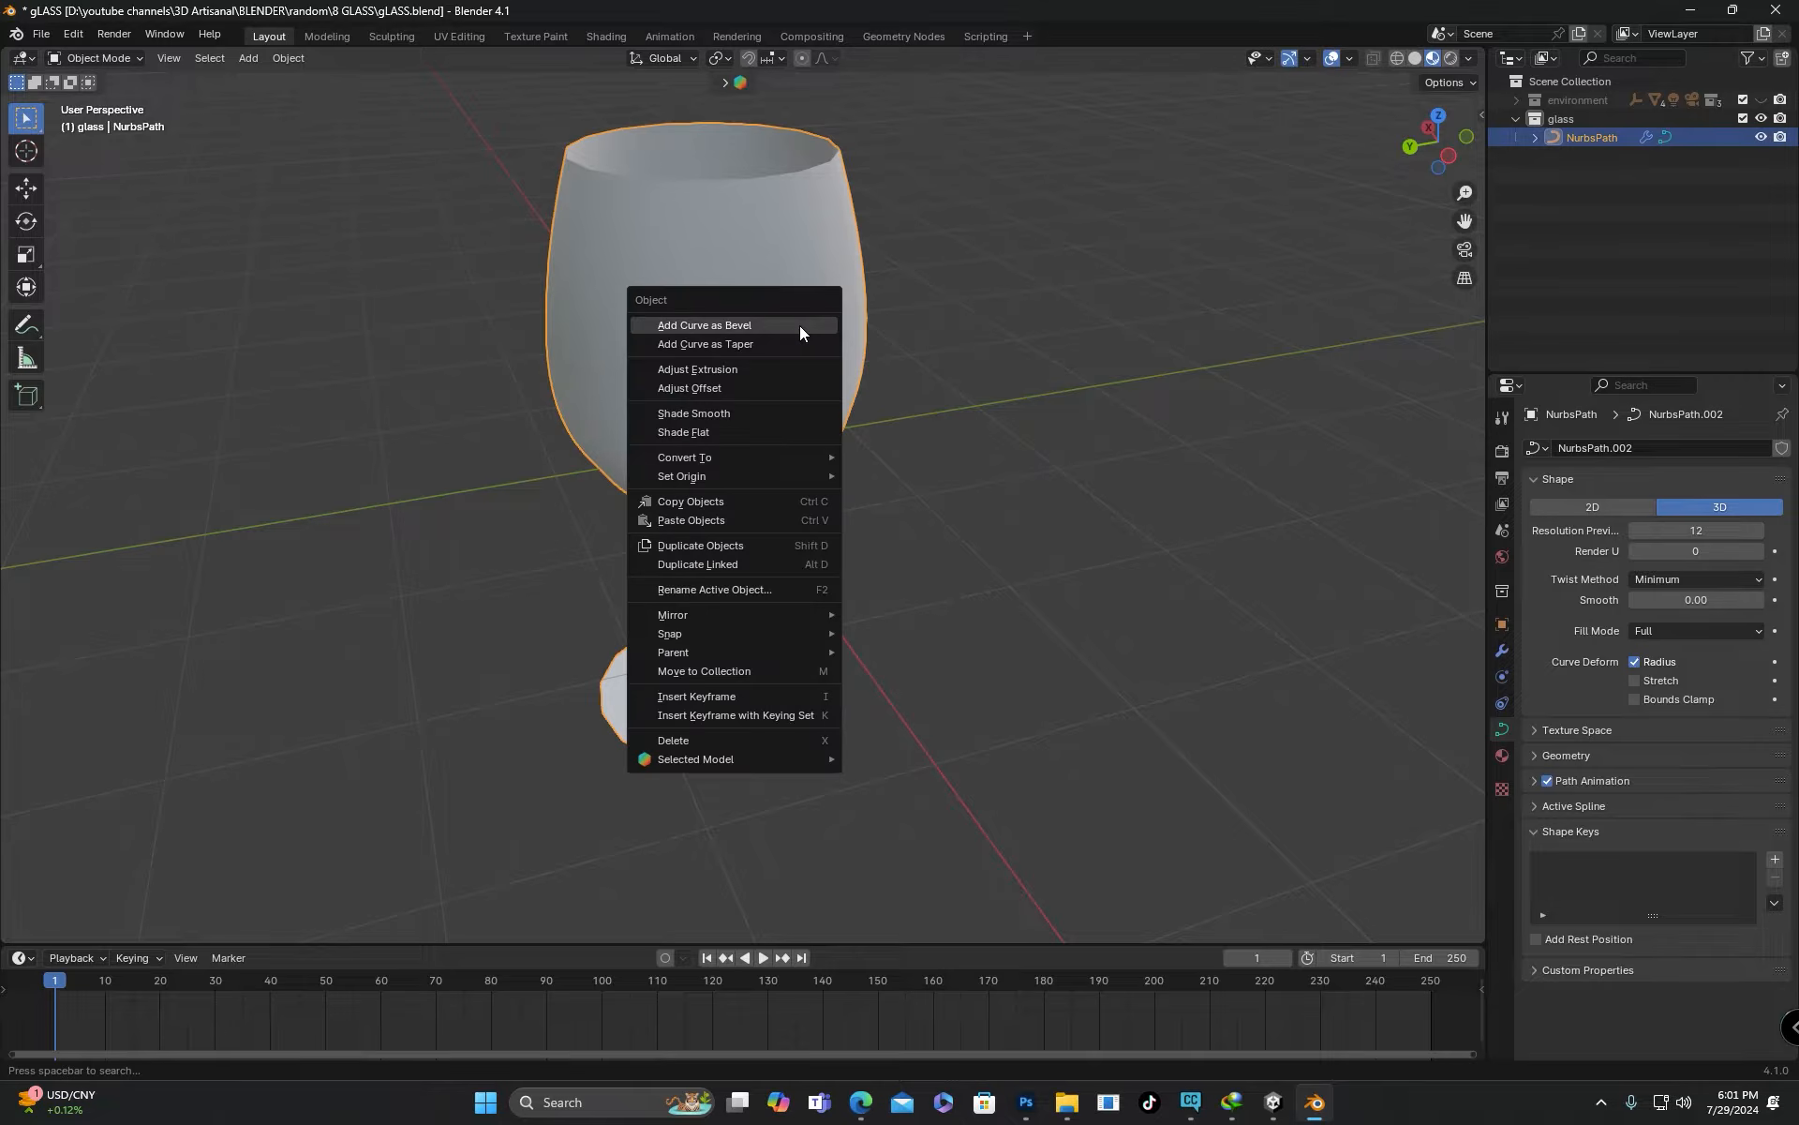
pyautogui.moveTo(750, 458)
pyautogui.click(913, 469)
# Inspect the mesh density of the bowl, stem and foot, and undo the mesh conversion
pyautogui.press('Tab')
pyautogui.moveTo(916, 454); pyautogui.dragTo(787, 527, button='middle')
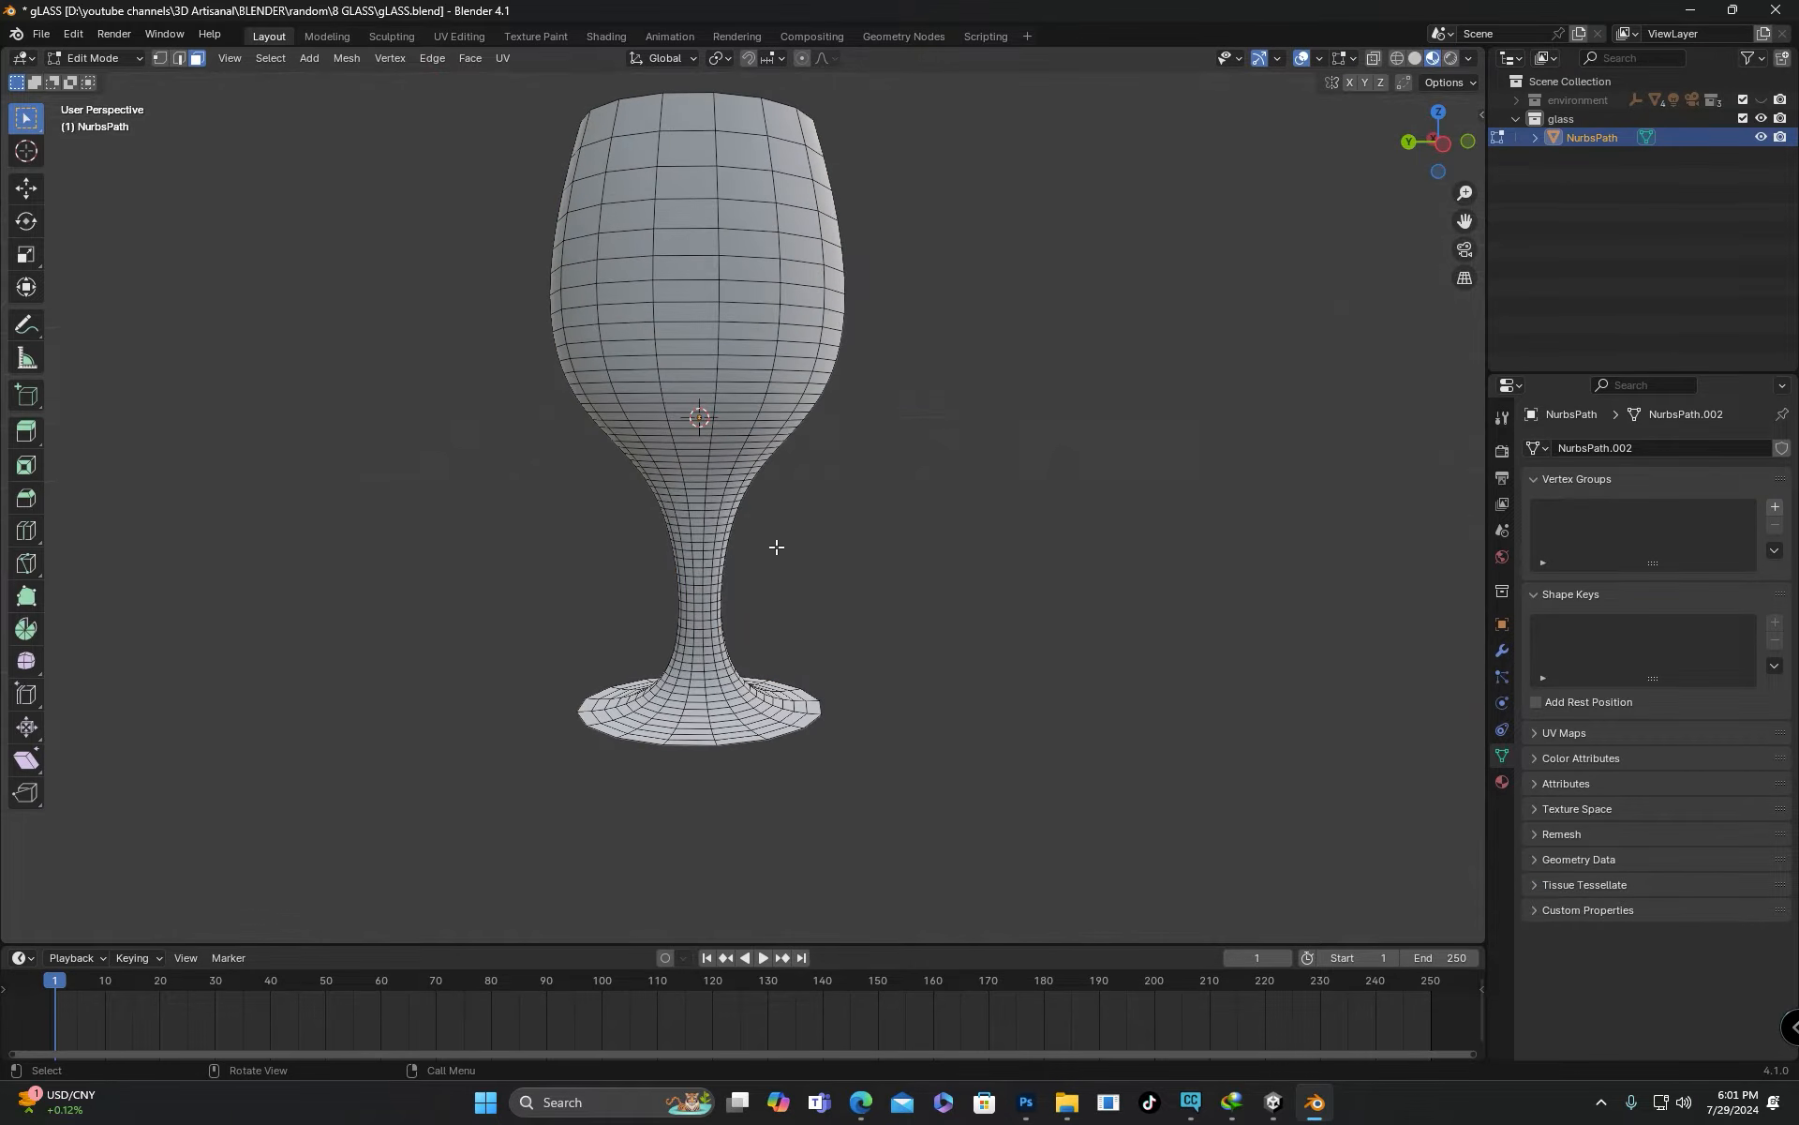
pyautogui.scroll(3, 787, 528)
pyautogui.keyDown('shift'); pyautogui.moveTo(764, 603); pyautogui.dragTo(812, 362, button='middle'); pyautogui.keyUp('shift')
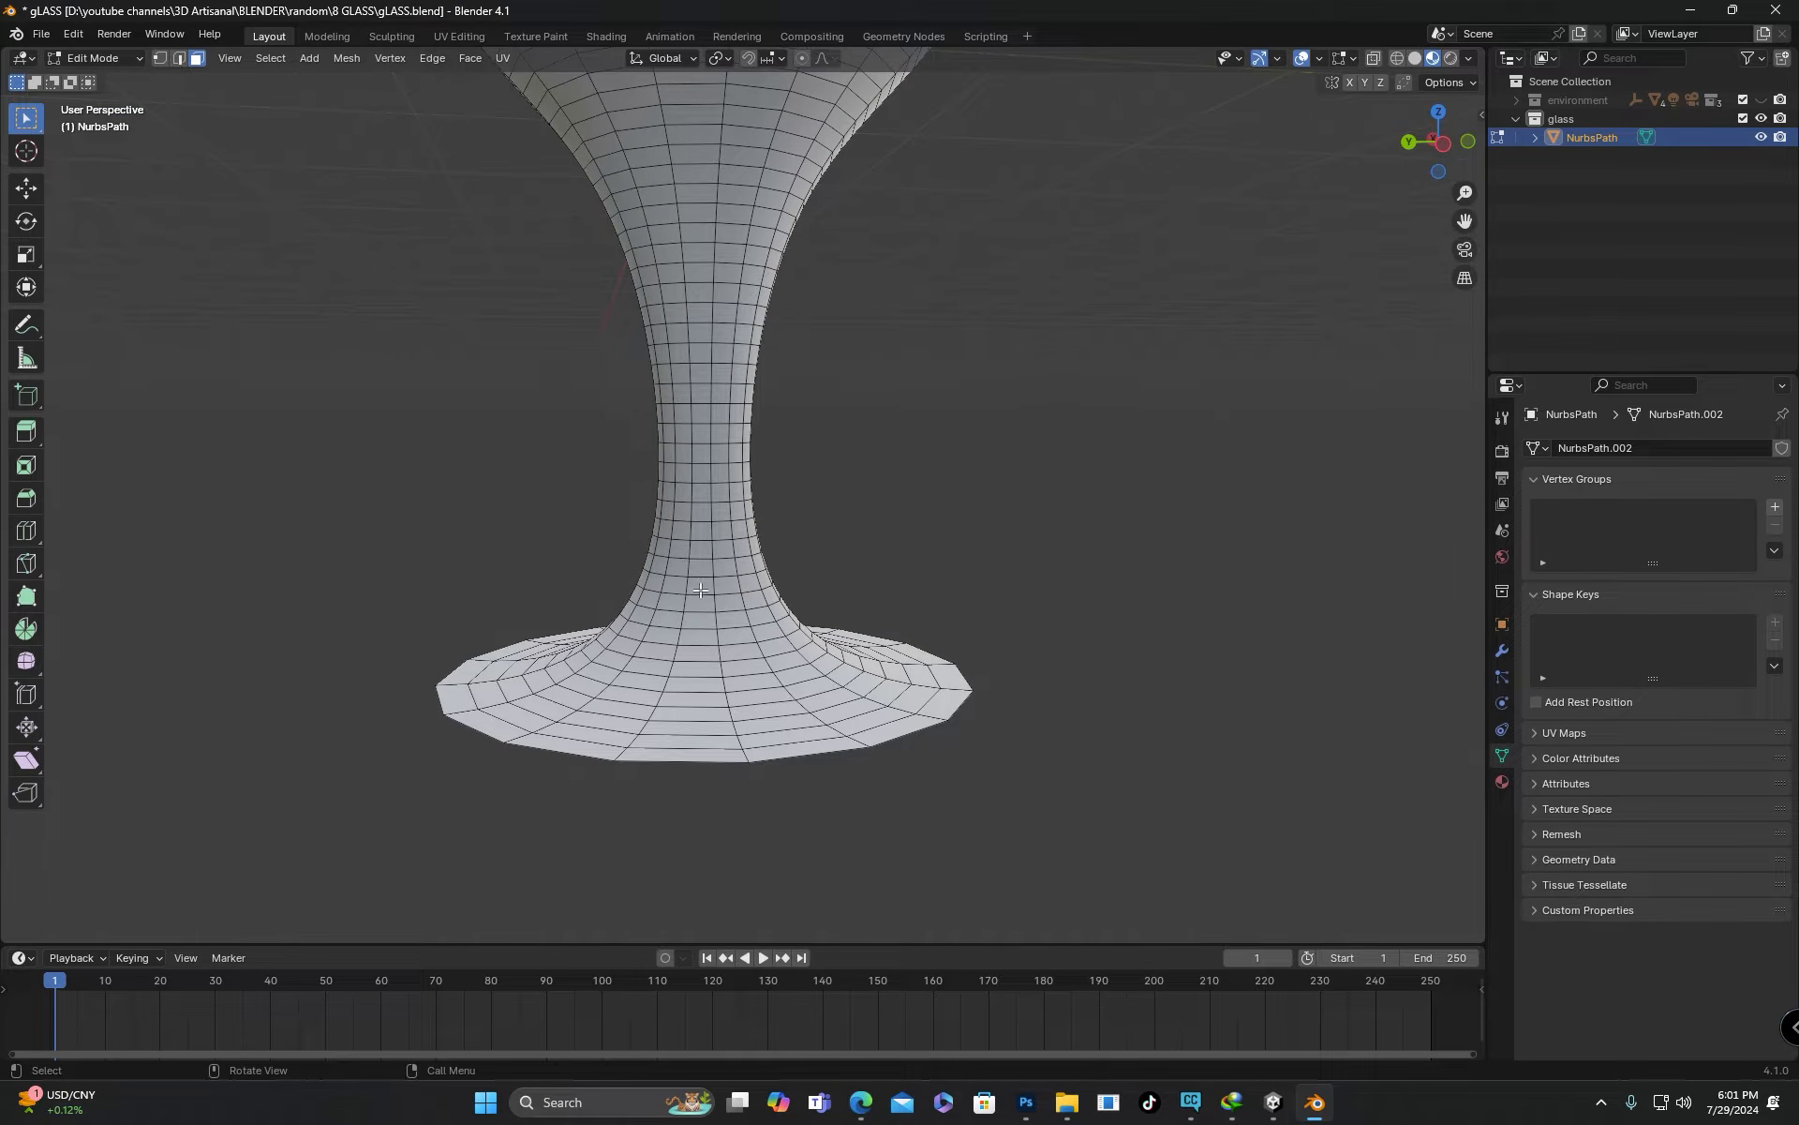
pyautogui.press('Tab')
pyautogui.scroll(-4, 734, 526)
pyautogui.moveTo(817, 366); pyautogui.dragTo(828, 475, button='middle')
pyautogui.press('Tab')
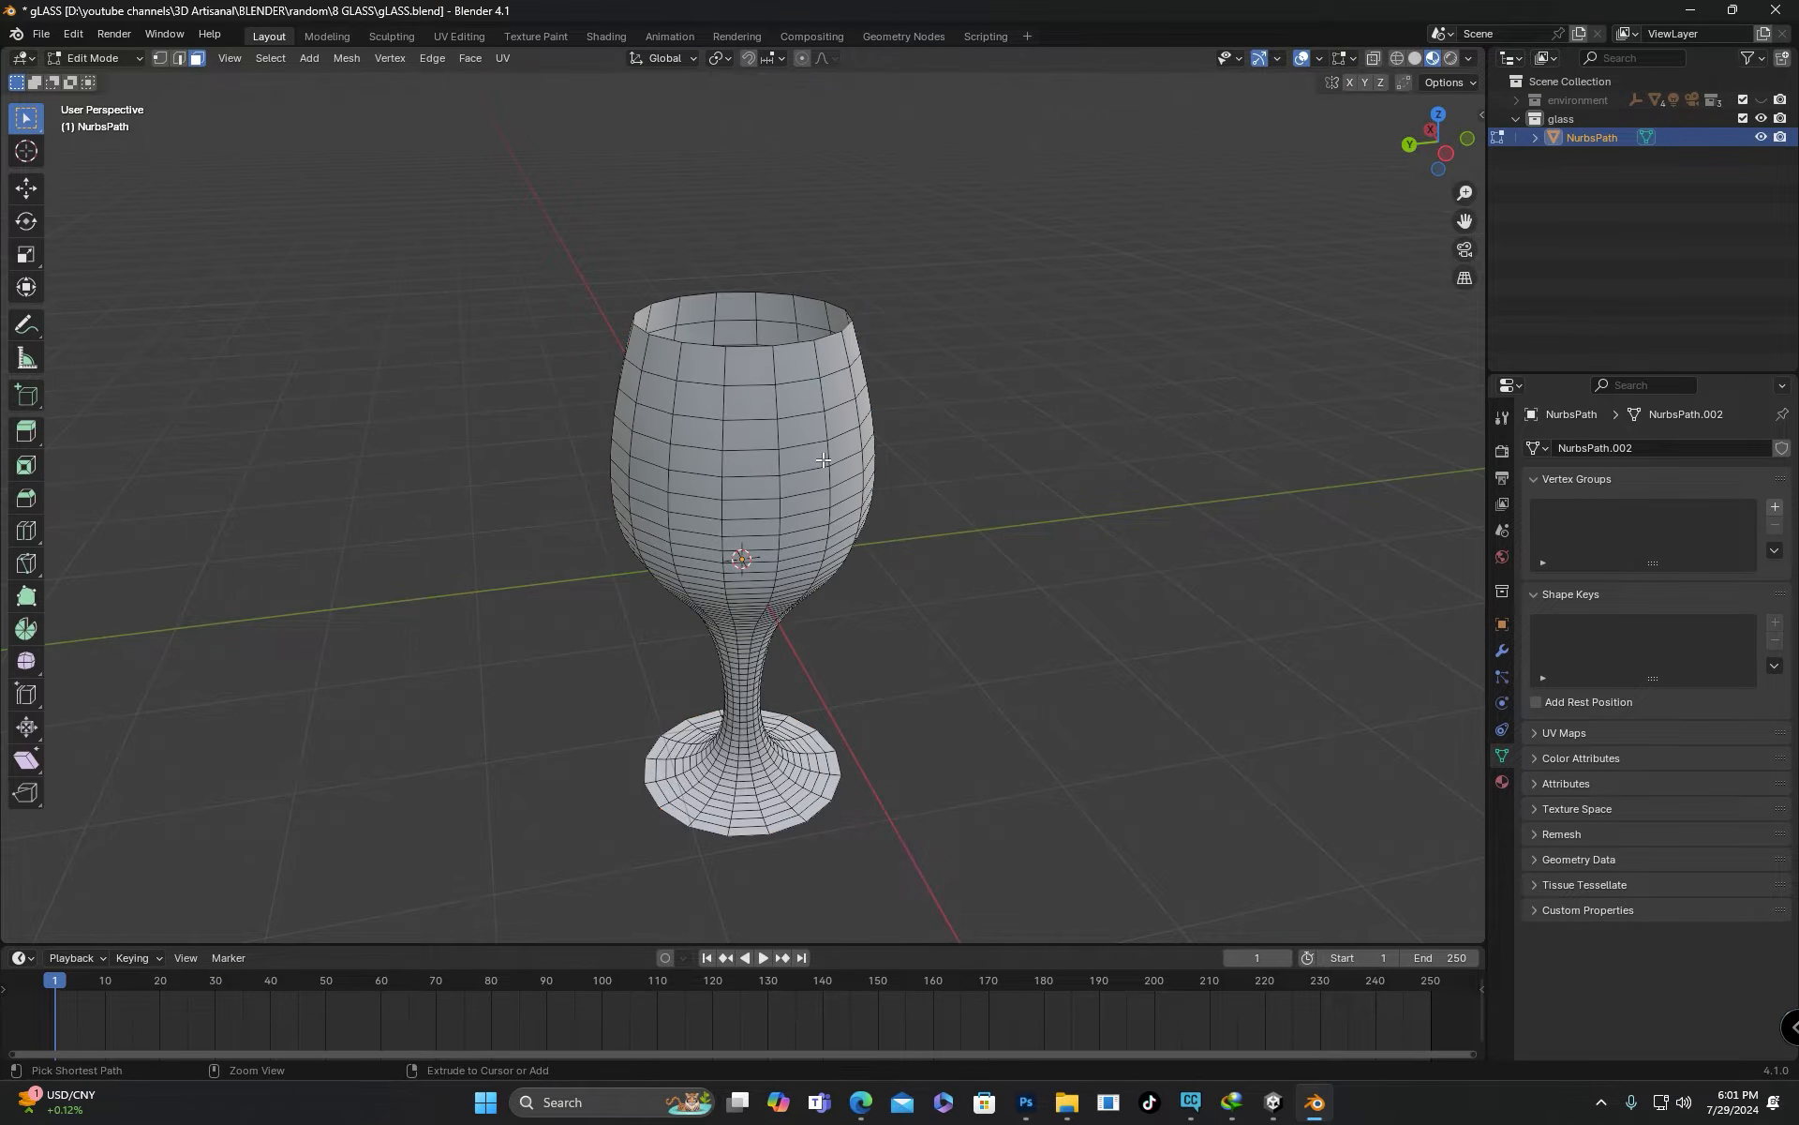
pyautogui.press('Tab')
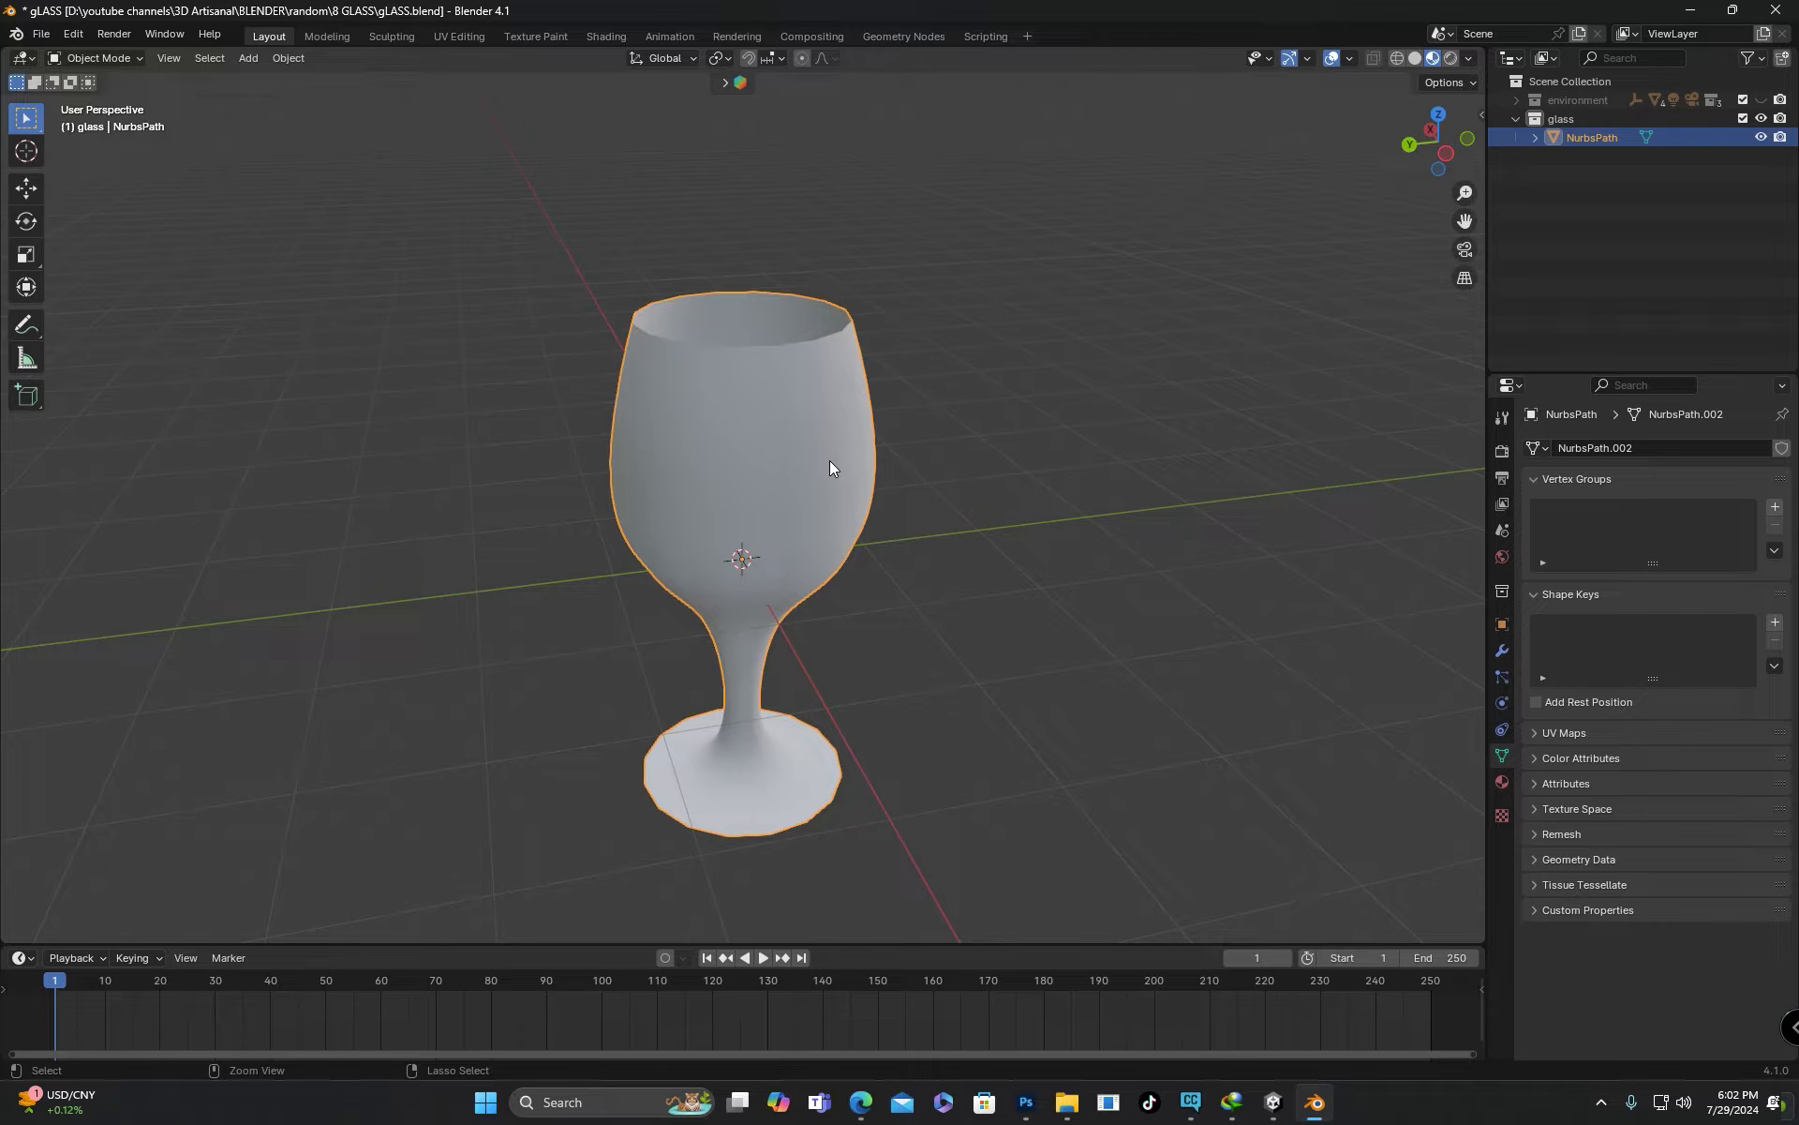
pyautogui.hotkey('ctrl', 'z')
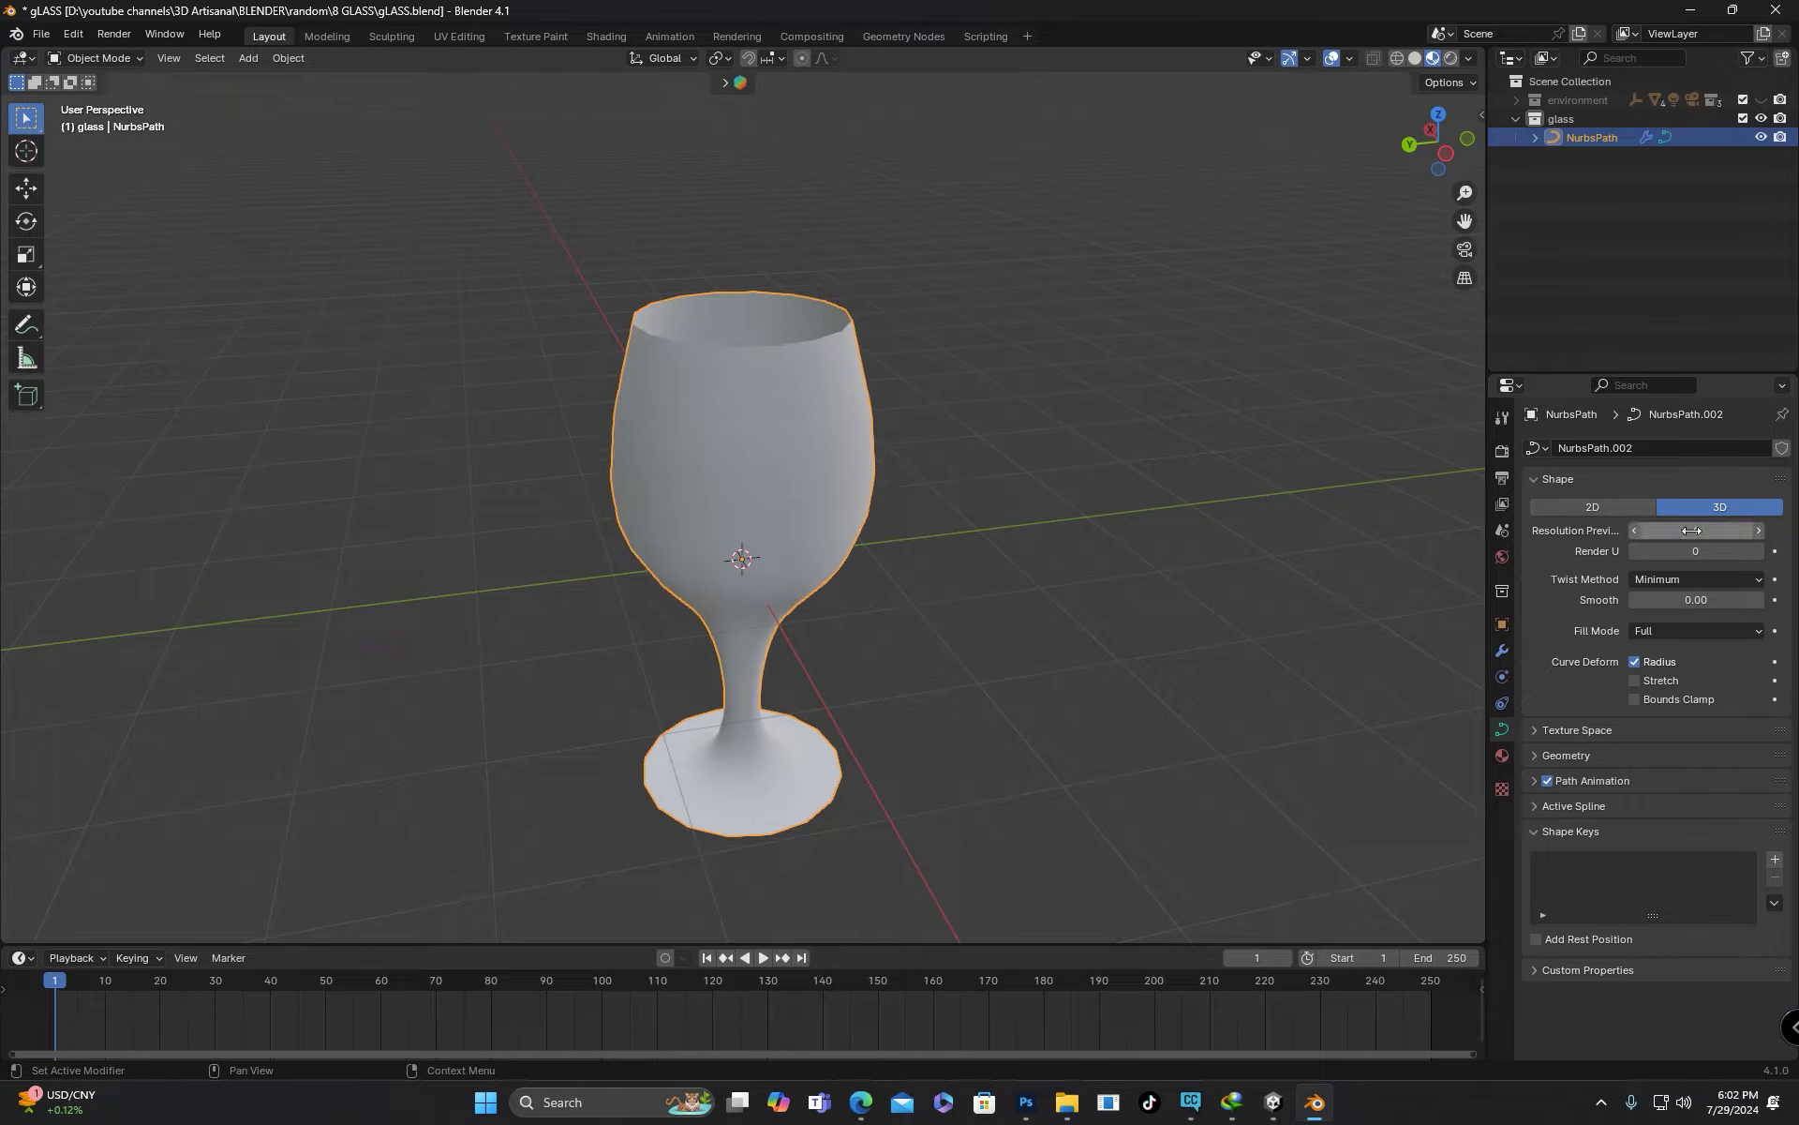
# Set the curve's preview resolution to 4 and convert the glass to a mesh
pyautogui.rightClick(763, 375)
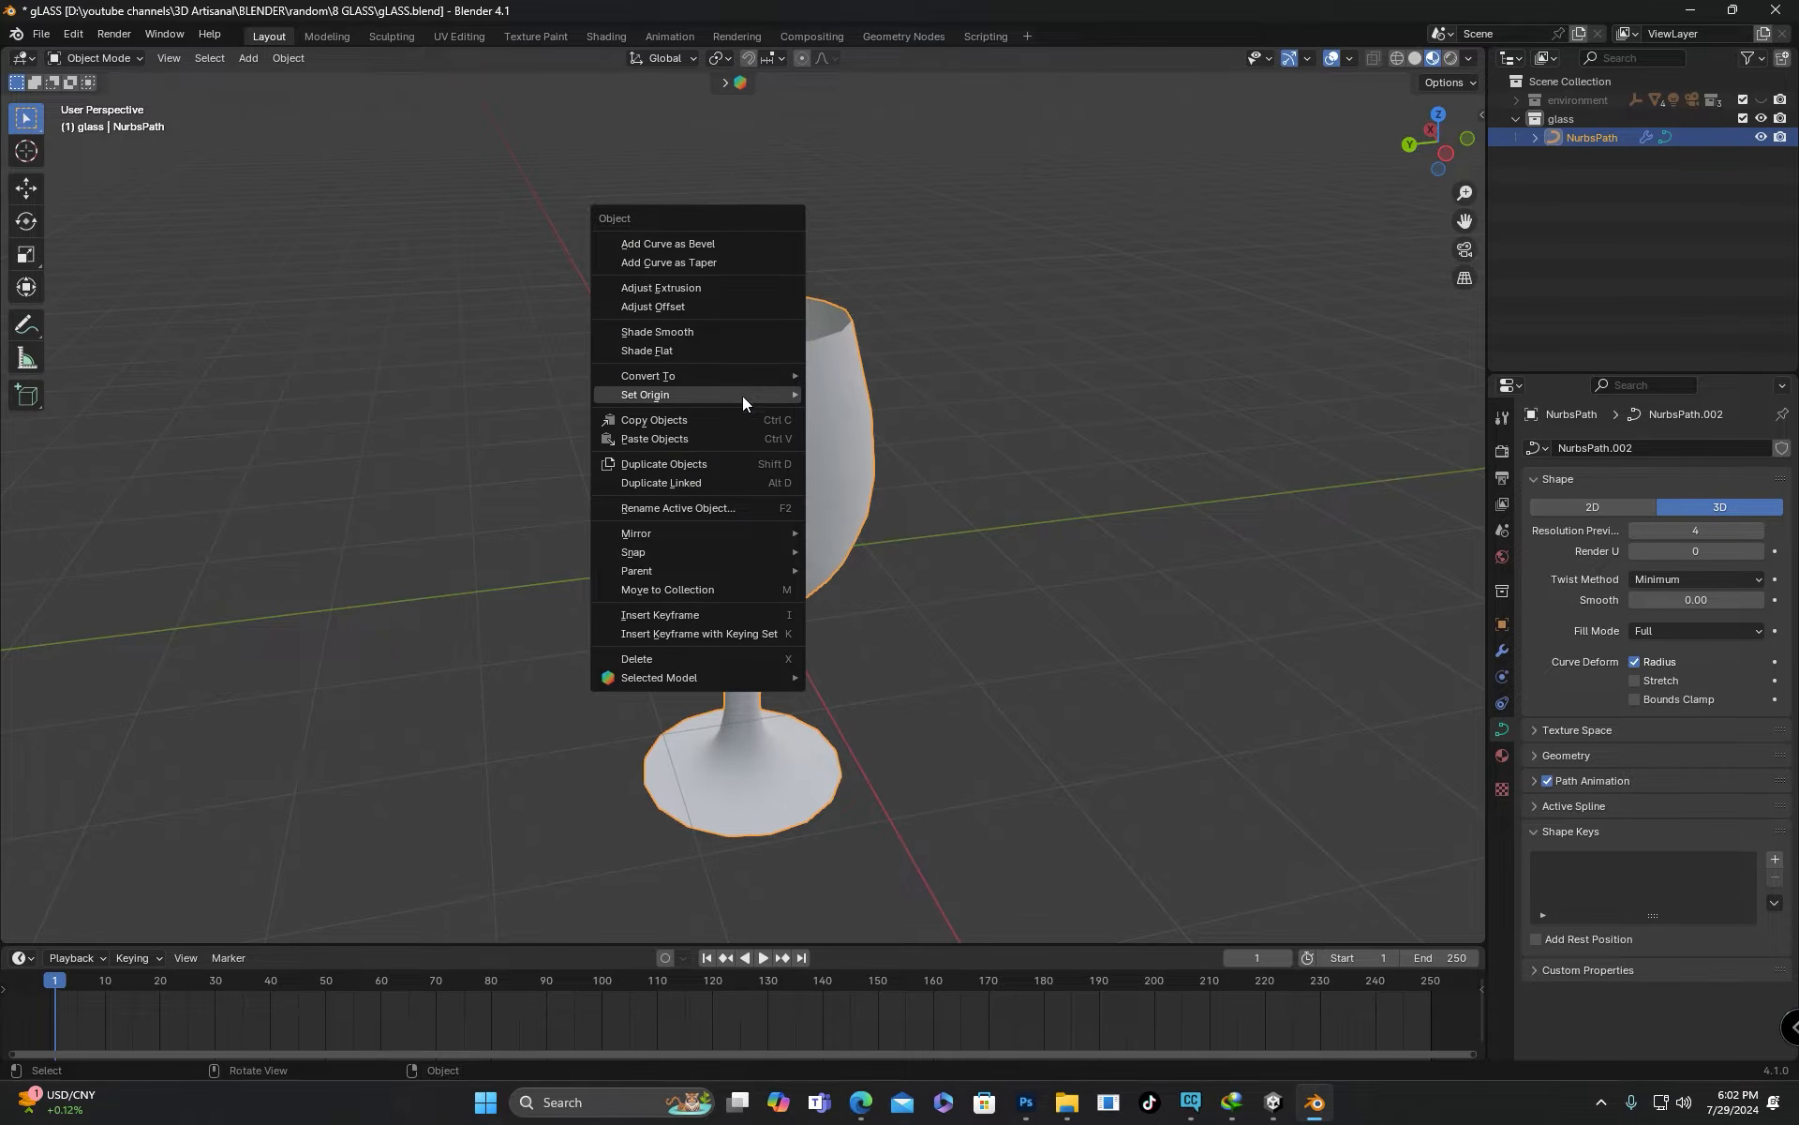
pyautogui.moveTo(763, 379)
pyautogui.click(849, 395)
# Add a loop cut around the top of the bowl and slide it up close to the rim
pyautogui.press('Tab')
pyautogui.moveTo(912, 430); pyautogui.dragTo(828, 494, button='middle')
pyautogui.hotkey('ctrl', 'r')
pyautogui.click(836, 289)
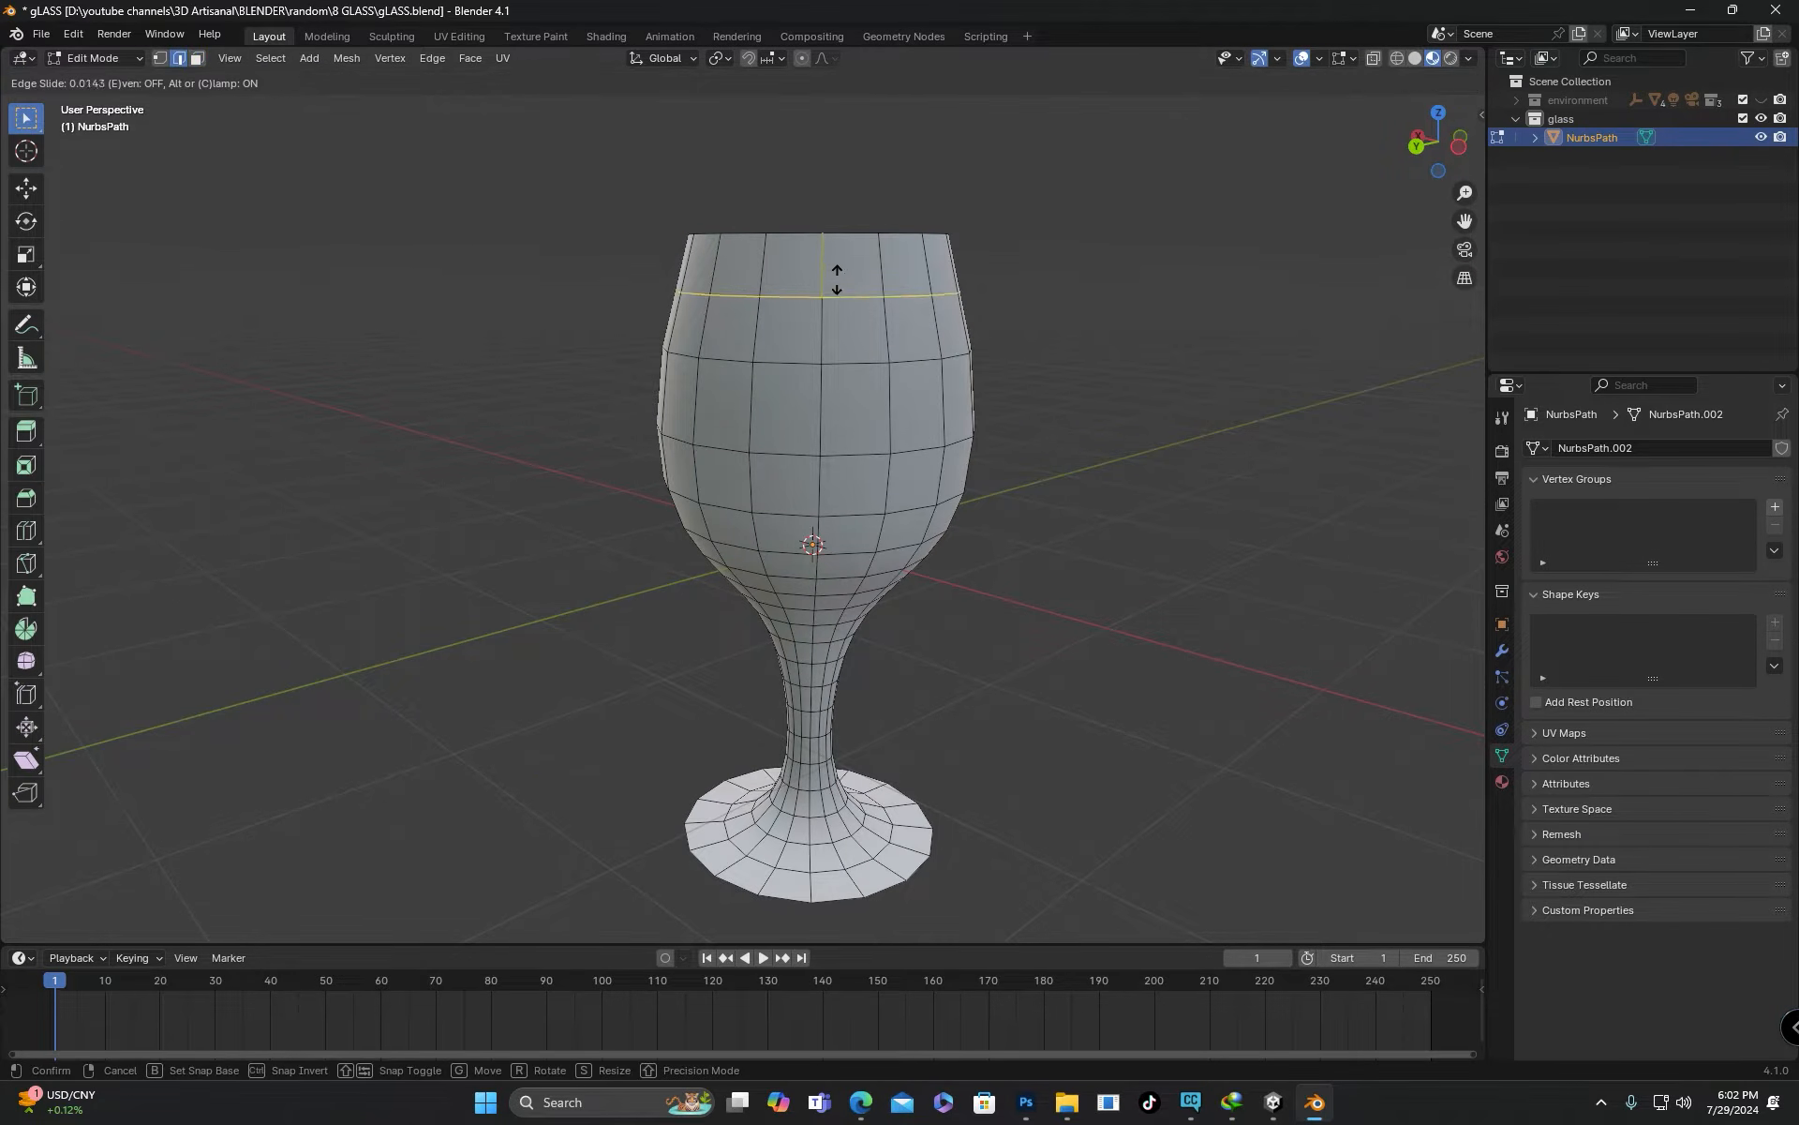
pyautogui.click(845, 234)
# Add a loop cut around the foot and slide it close to the outer edge
pyautogui.keyDown('shift'); pyautogui.moveTo(787, 871); pyautogui.dragTo(779, 531, button='middle'); pyautogui.keyUp('shift')
pyautogui.scroll(4, 779, 470)
pyautogui.hotkey('ctrl', 'r')
pyautogui.click(788, 424)
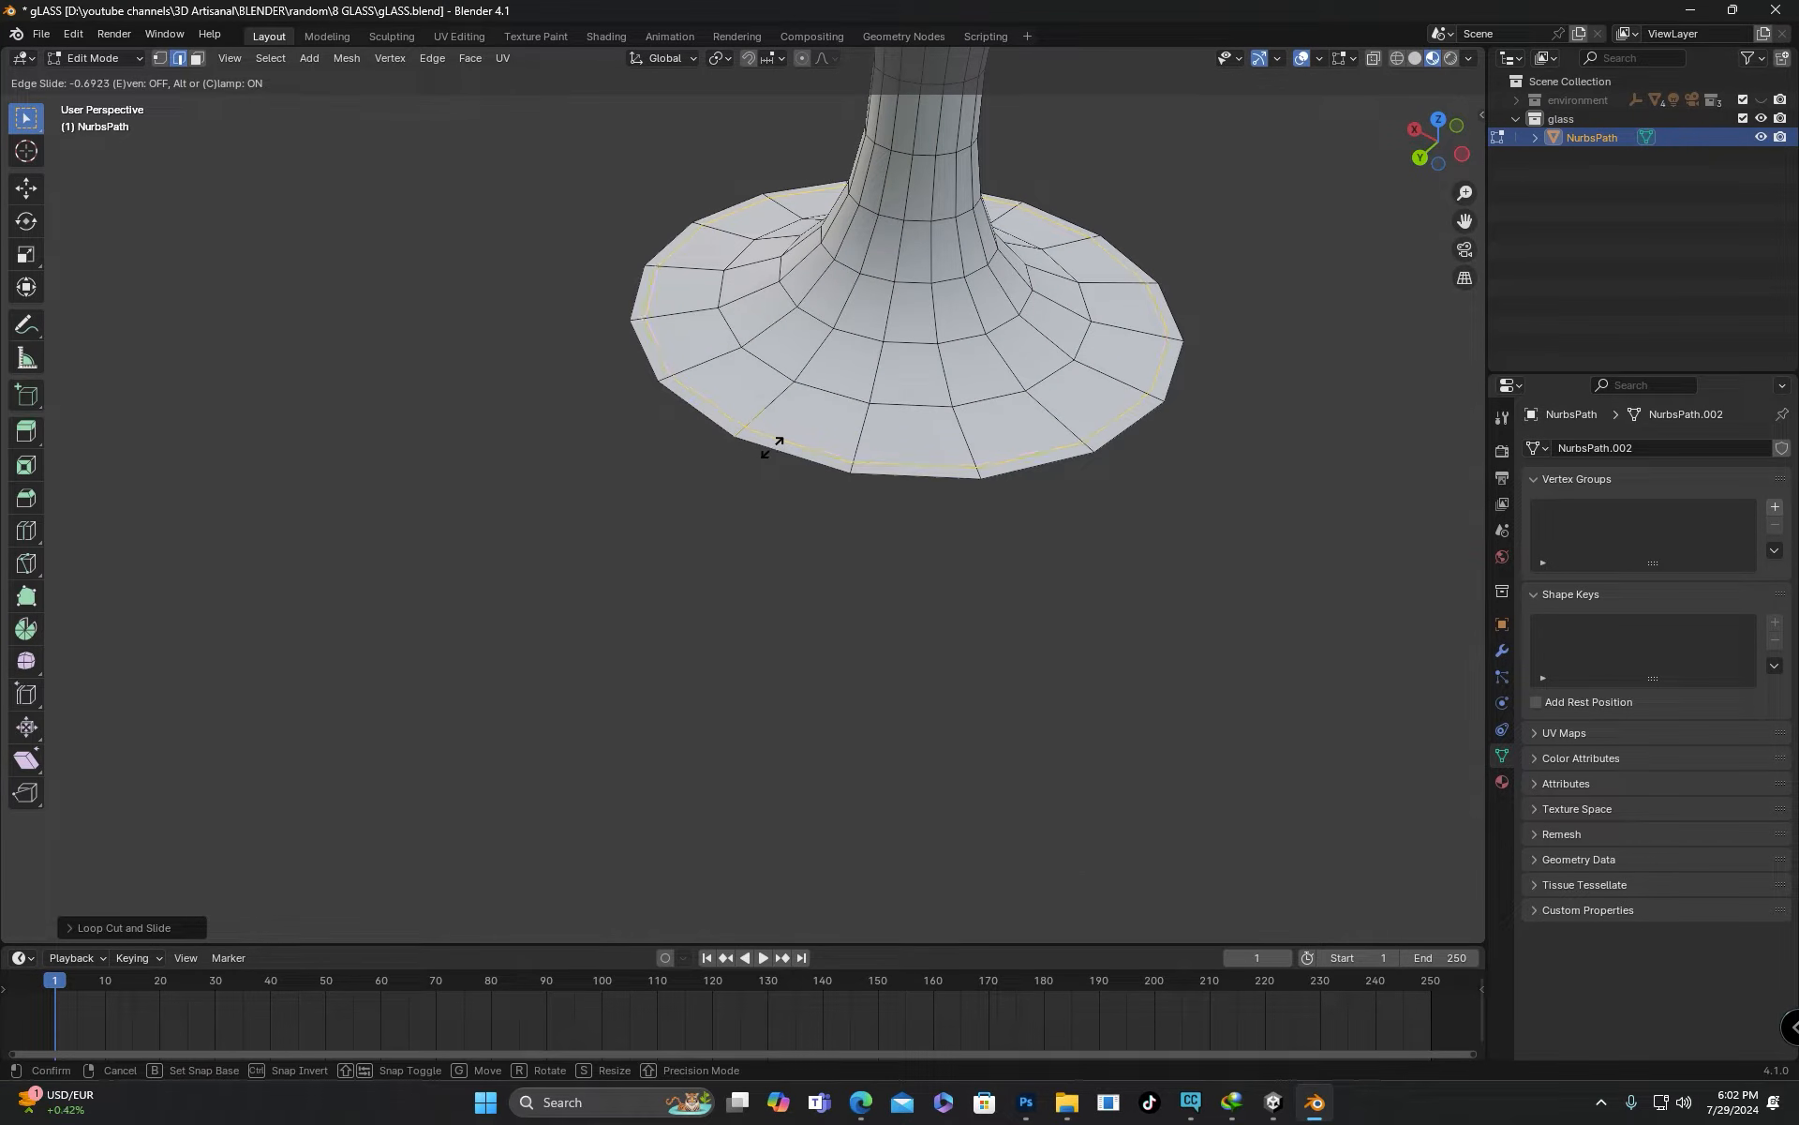
pyautogui.click(771, 448)
# Add a Solidify modifier to the glass mesh and apply it
pyautogui.press('Tab')
pyautogui.scroll(-5, 996, 293)
pyautogui.click(1502, 650)
pyautogui.click(1562, 447)
pyautogui.click(1562, 455)
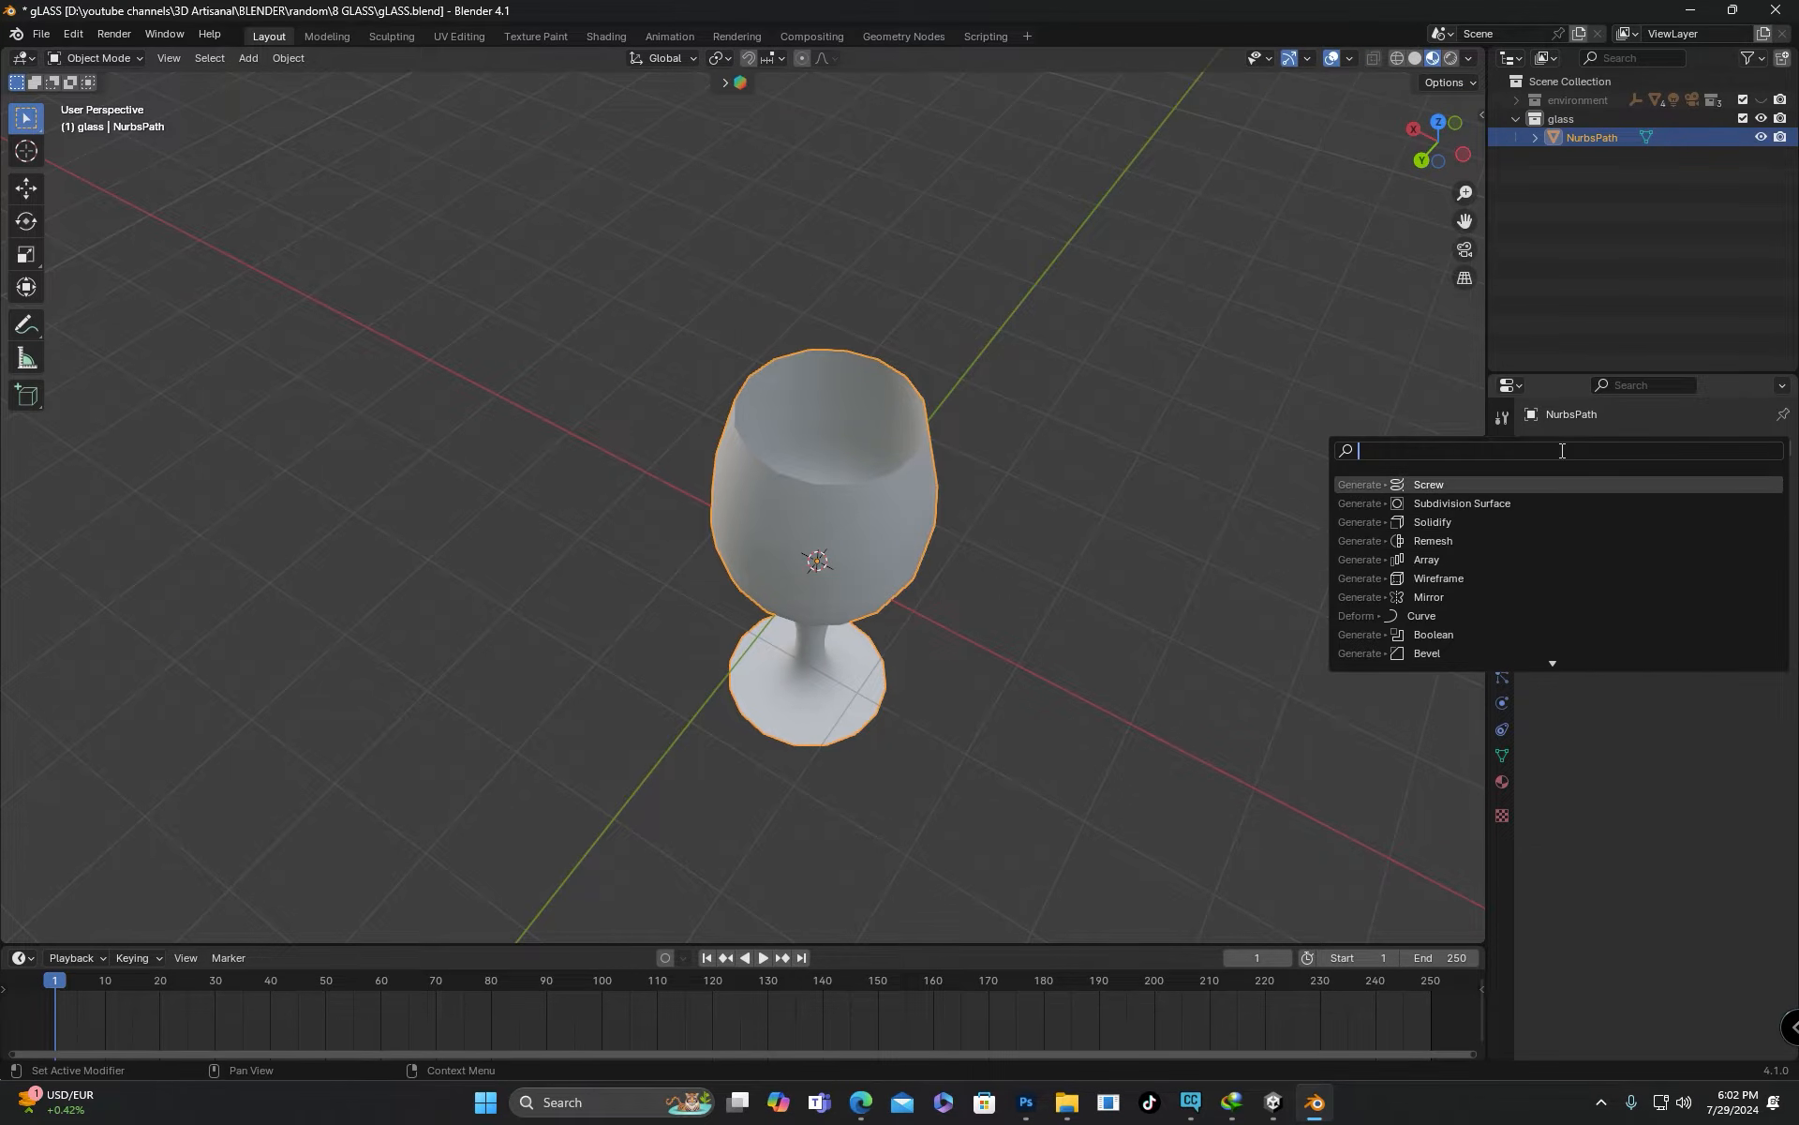
pyautogui.click(1460, 521)
pyautogui.scroll(4, 881, 506)
pyautogui.scroll(4, 930, 592)
pyautogui.moveTo(881, 506); pyautogui.dragTo(1087, 613, button='middle')
pyautogui.scroll(-3, 932, 592)
pyautogui.scroll(-4, 1007, 600)
pyautogui.click(1735, 478)
pyautogui.click(1649, 505)
# In Edit Mode, select the edge loop where the bowl narrows into the stem, using X-ray and a side view
pyautogui.press('Tab')
pyautogui.moveTo(1031, 553); pyautogui.dragTo(881, 656, button='middle')
pyautogui.scroll(6, 843, 675)
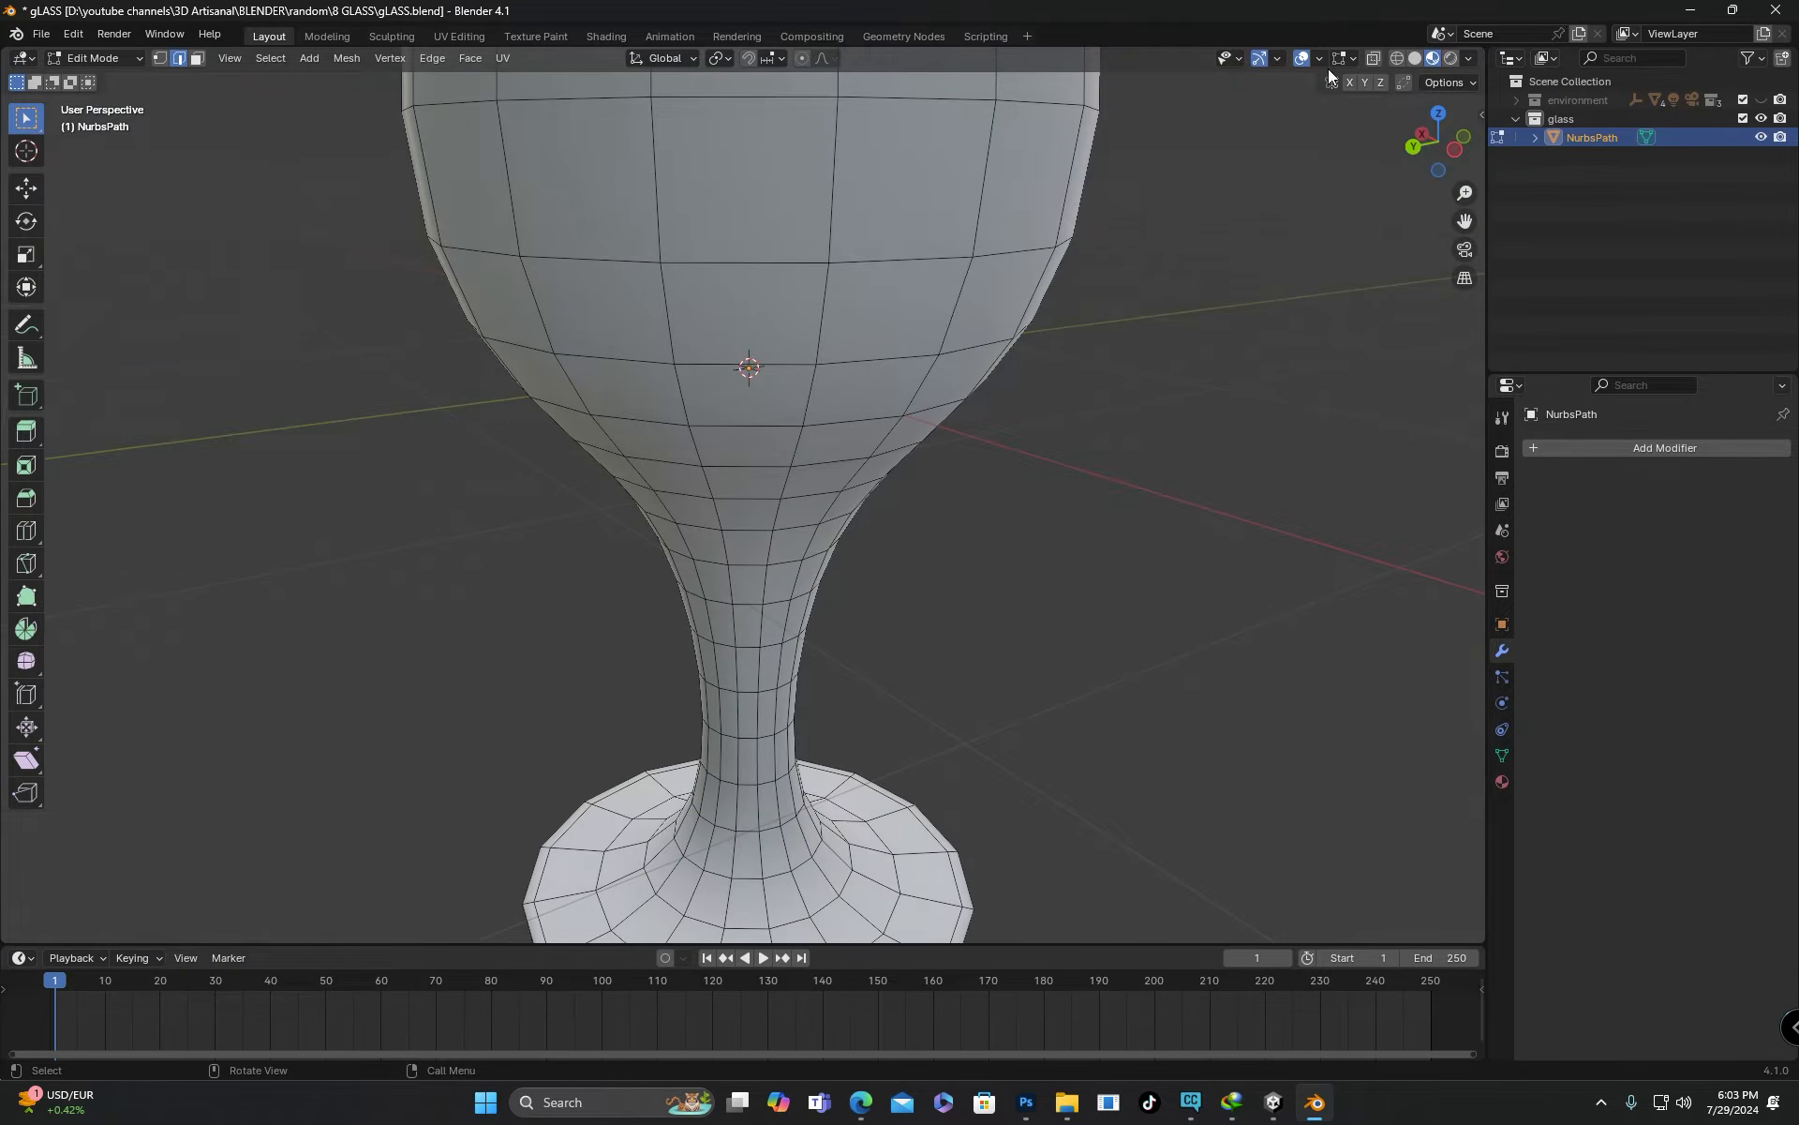
pyautogui.click(1373, 58)
pyautogui.moveTo(1017, 455); pyautogui.dragTo(919, 441, button='middle')
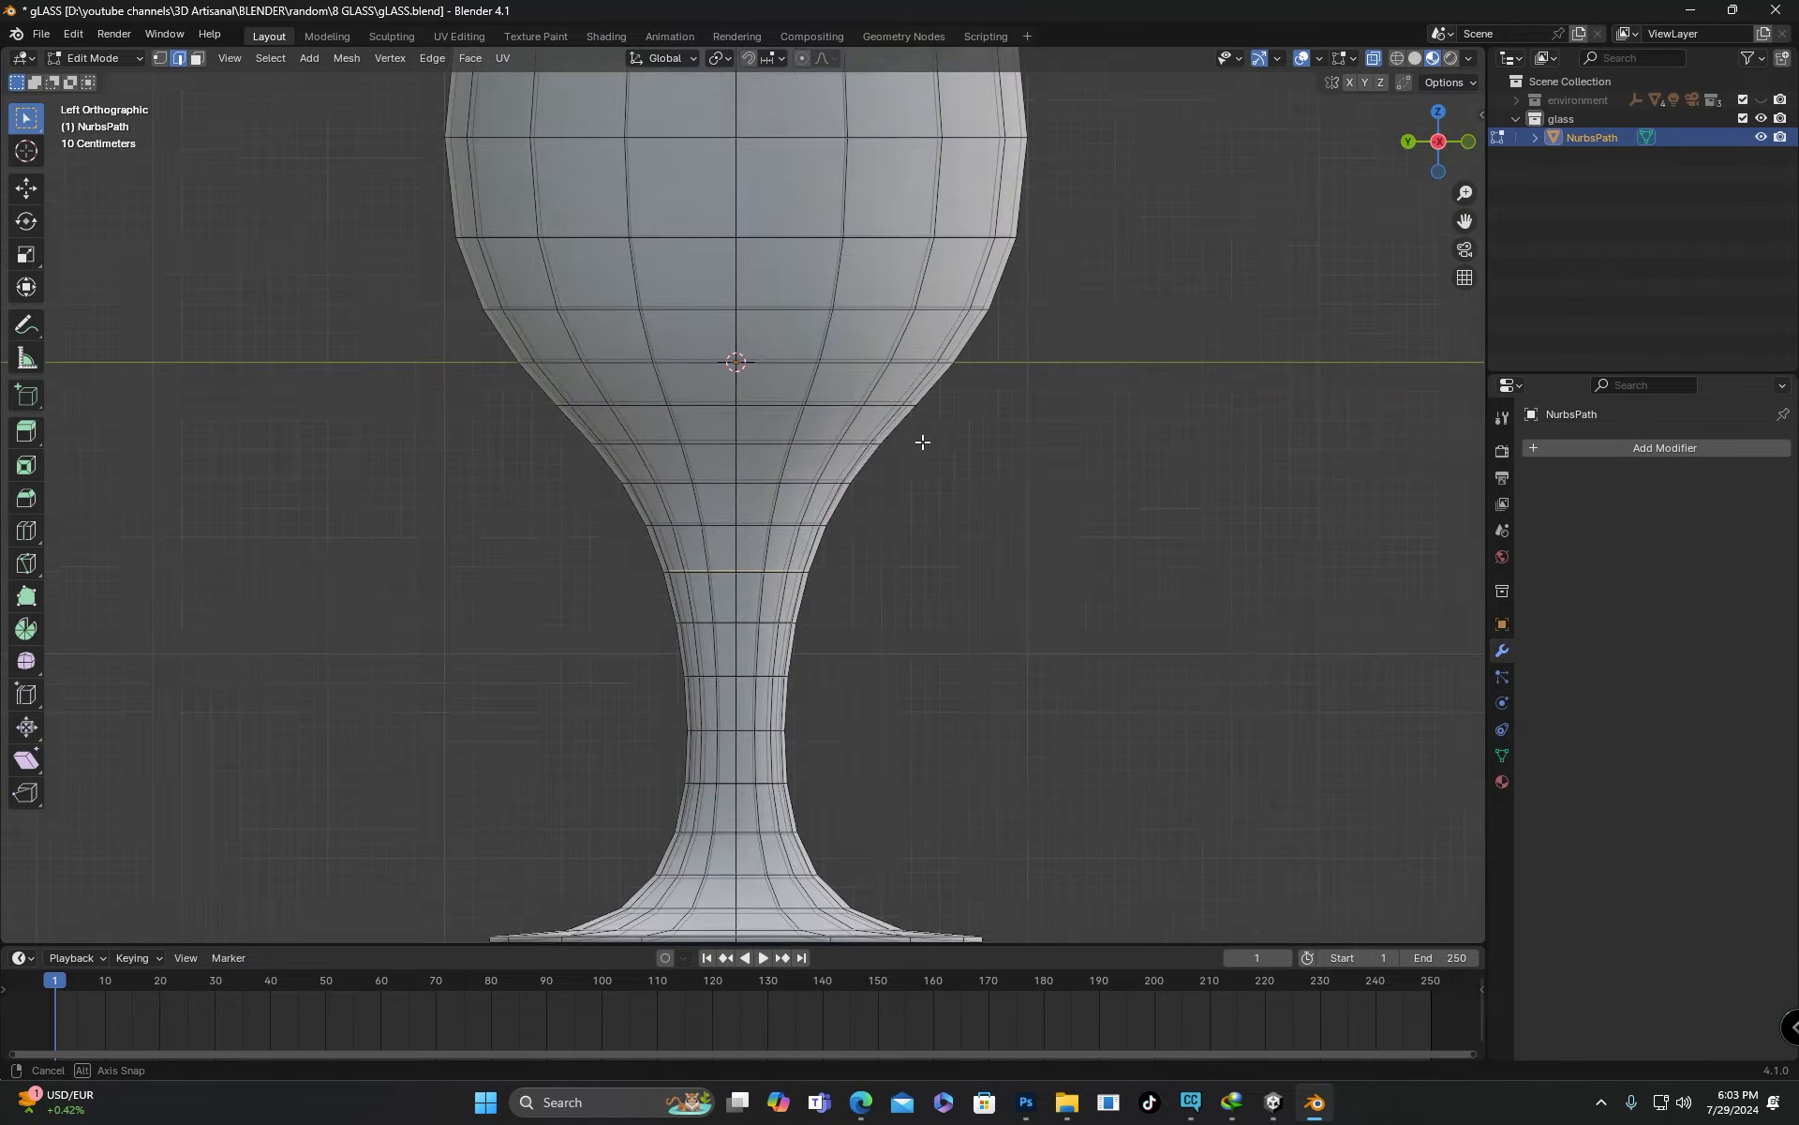
pyautogui.scroll(-1, 843, 506)
pyautogui.moveTo(747, 555); pyautogui.dragTo(824, 571, button='middle')
pyautogui.moveTo(796, 375); pyautogui.dragTo(783, 531, button='middle')
pyautogui.scroll(6, 784, 530)
pyautogui.hotkey('alt', 'z')
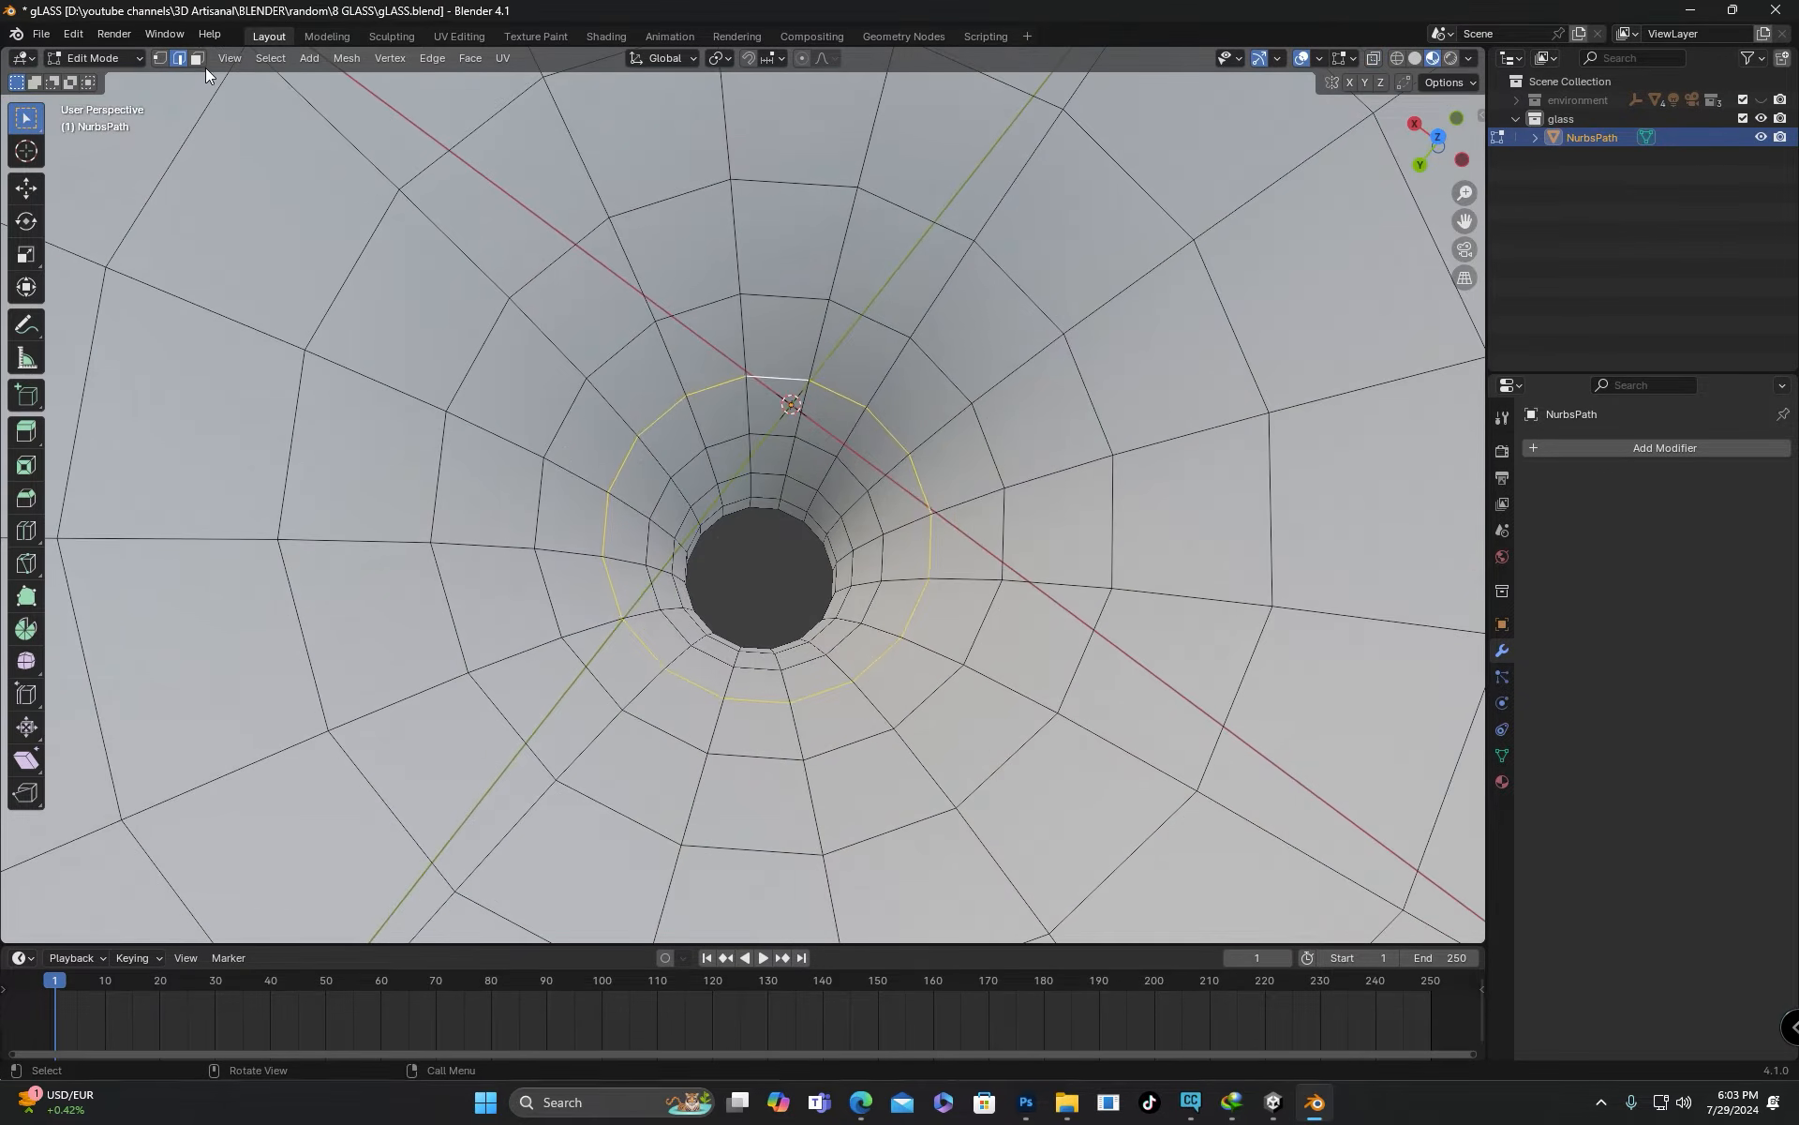
# Select the inner face loop at the bottom of the bowl in face mode and delete it
pyautogui.press('3')
pyautogui.keyDown('alt'); pyautogui.click(787, 401); pyautogui.keyUp('alt')
pyautogui.moveTo(787, 401); pyautogui.dragTo(756, 362, button='middle')
pyautogui.scroll(-4, 755, 362)
pyautogui.hotkey('alt', 'z')
pyautogui.press('x')
pyautogui.click(747, 526)
# Select the inner faces inside the stem and foot and delete them
pyautogui.moveTo(747, 525); pyautogui.dragTo(747, 321, button='middle')
pyautogui.scroll(5, 805, 420)
pyautogui.scroll(-6, 755, 353)
pyautogui.hotkey('alt', 'z')
pyautogui.keyDown('alt'); pyautogui.click(803, 441); pyautogui.keyUp('alt')
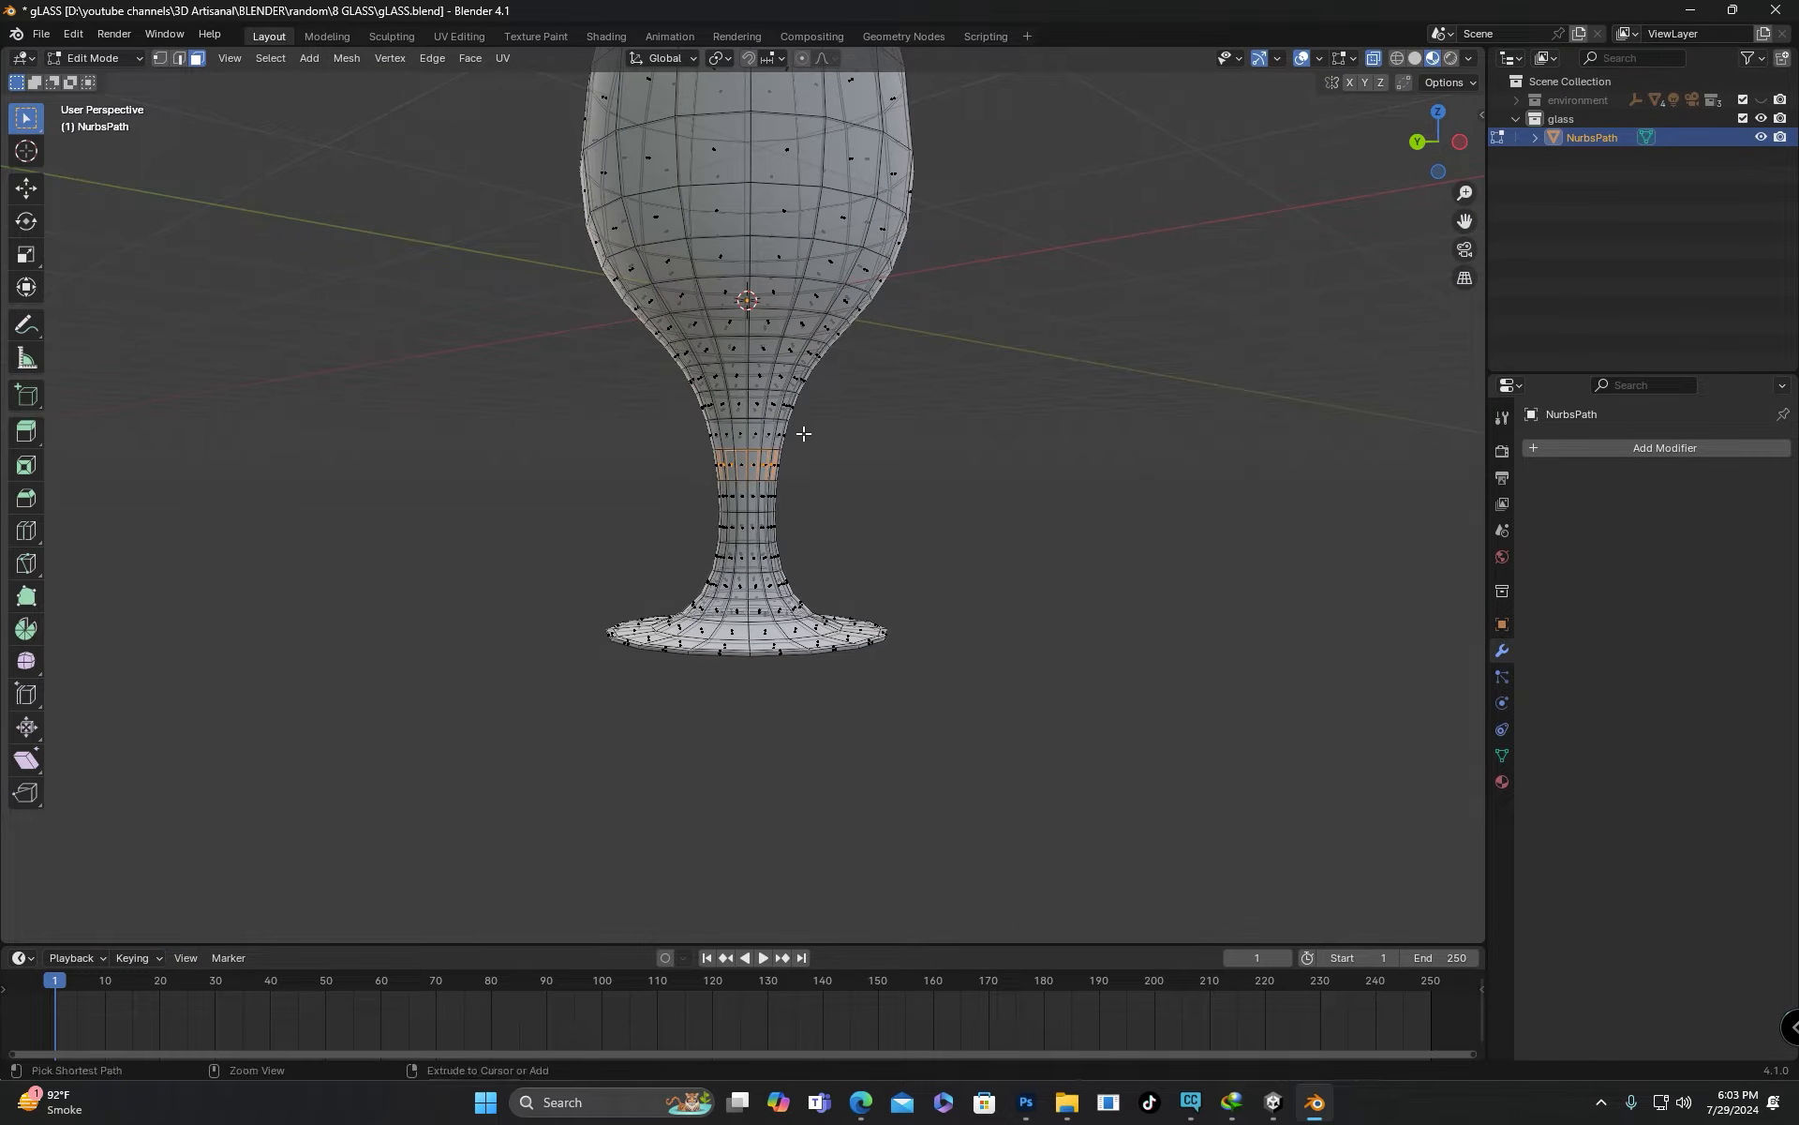
pyautogui.moveTo(826, 500); pyautogui.dragTo(1012, 487, button='middle')
pyautogui.click(1372, 60)
pyautogui.moveTo(806, 619); pyautogui.dragTo(697, 523, button='middle')
pyautogui.press('x')
pyautogui.click(807, 583)
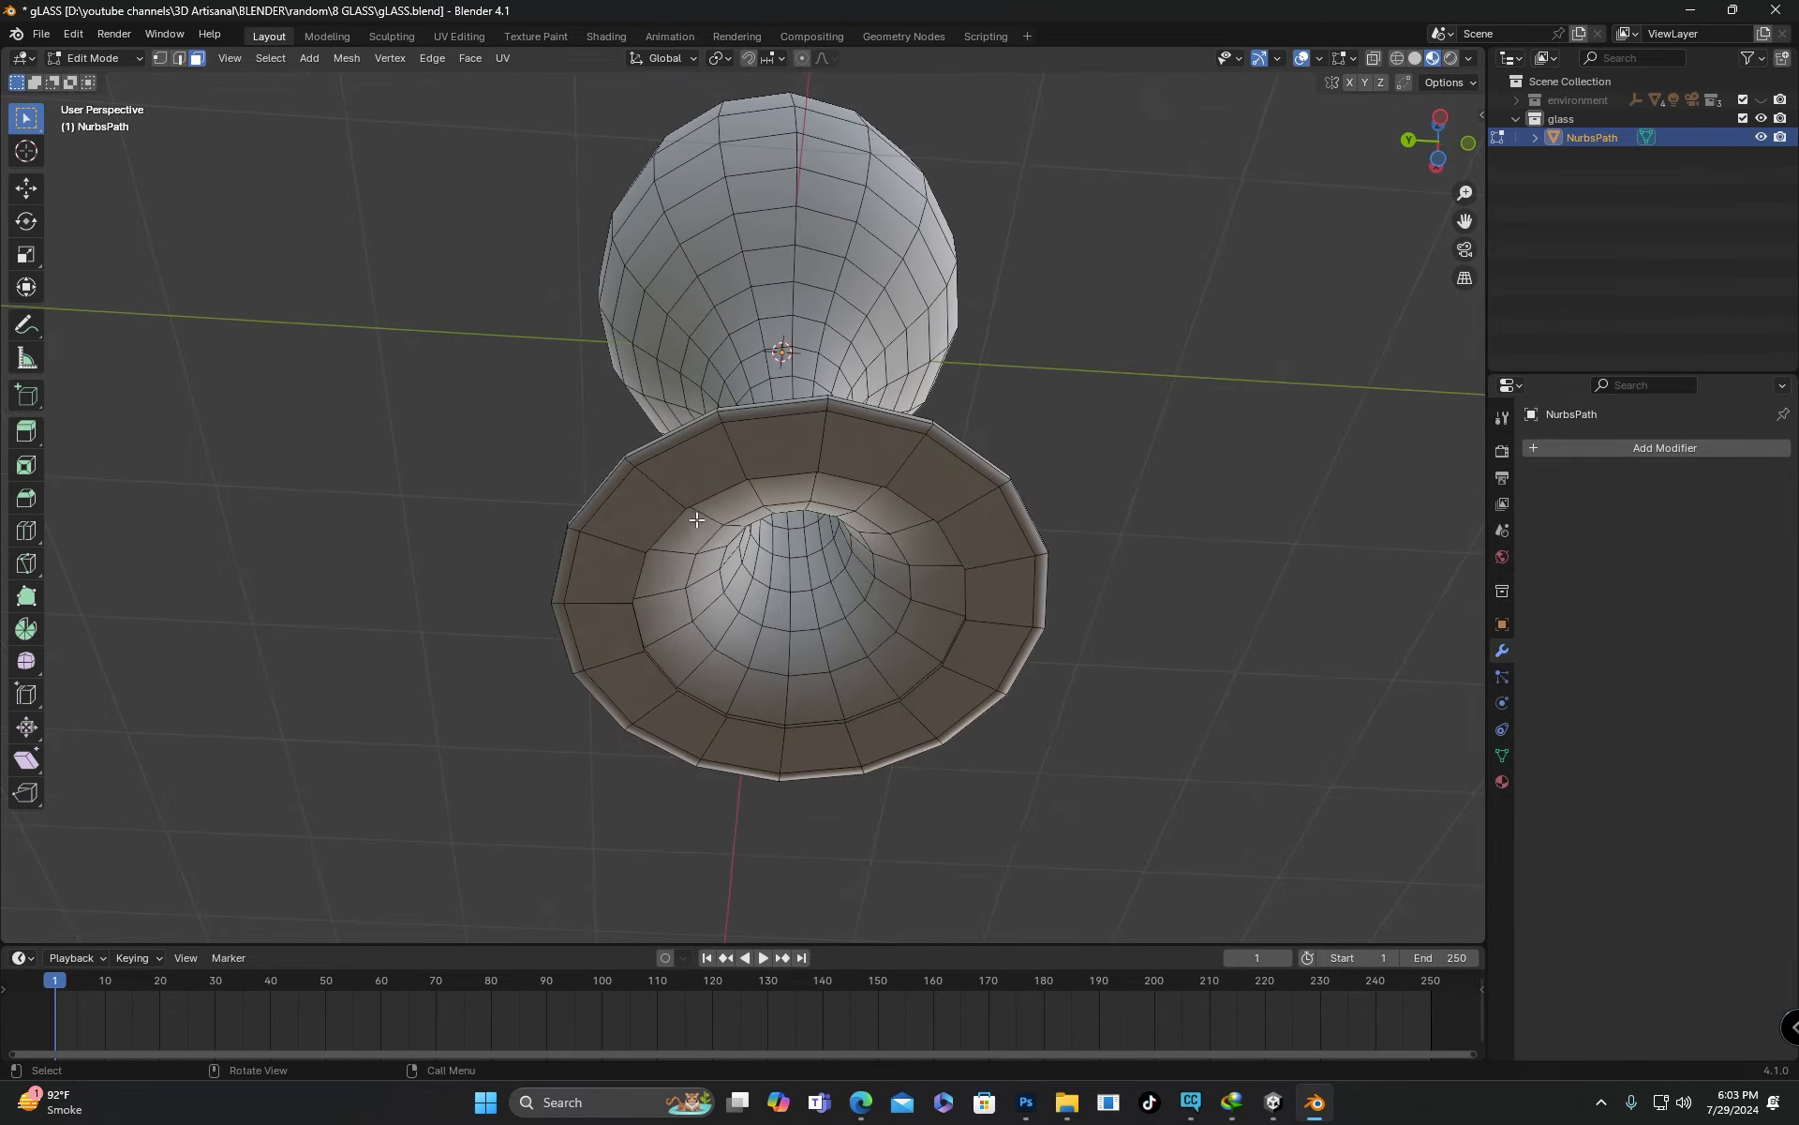
# Fill the hole on the foot's underside, inset the new face about 0.11 m and scale it down slightly
pyautogui.moveTo(780, 573); pyautogui.dragTo(816, 622, button='middle')
pyautogui.press('f')
pyautogui.press('i')
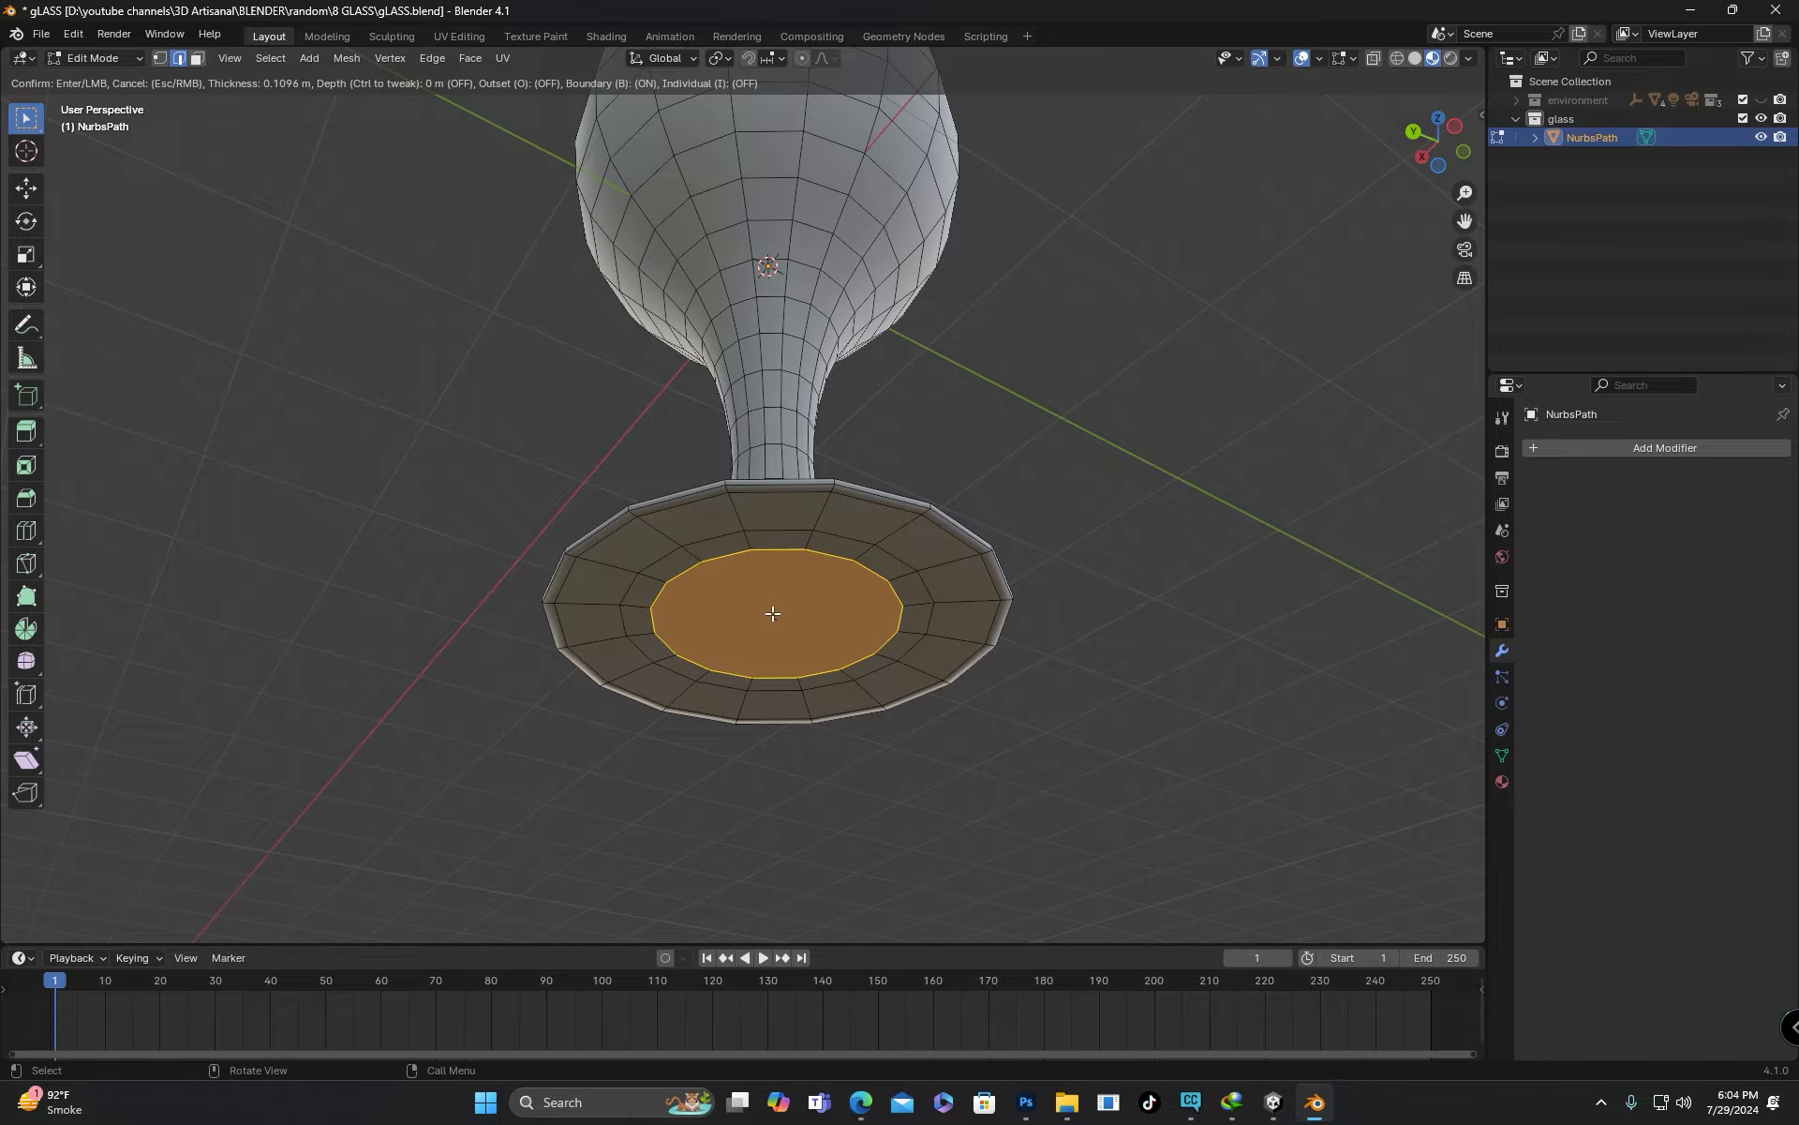
pyautogui.click(773, 614)
pyautogui.press('s')
pyautogui.click(771, 616)
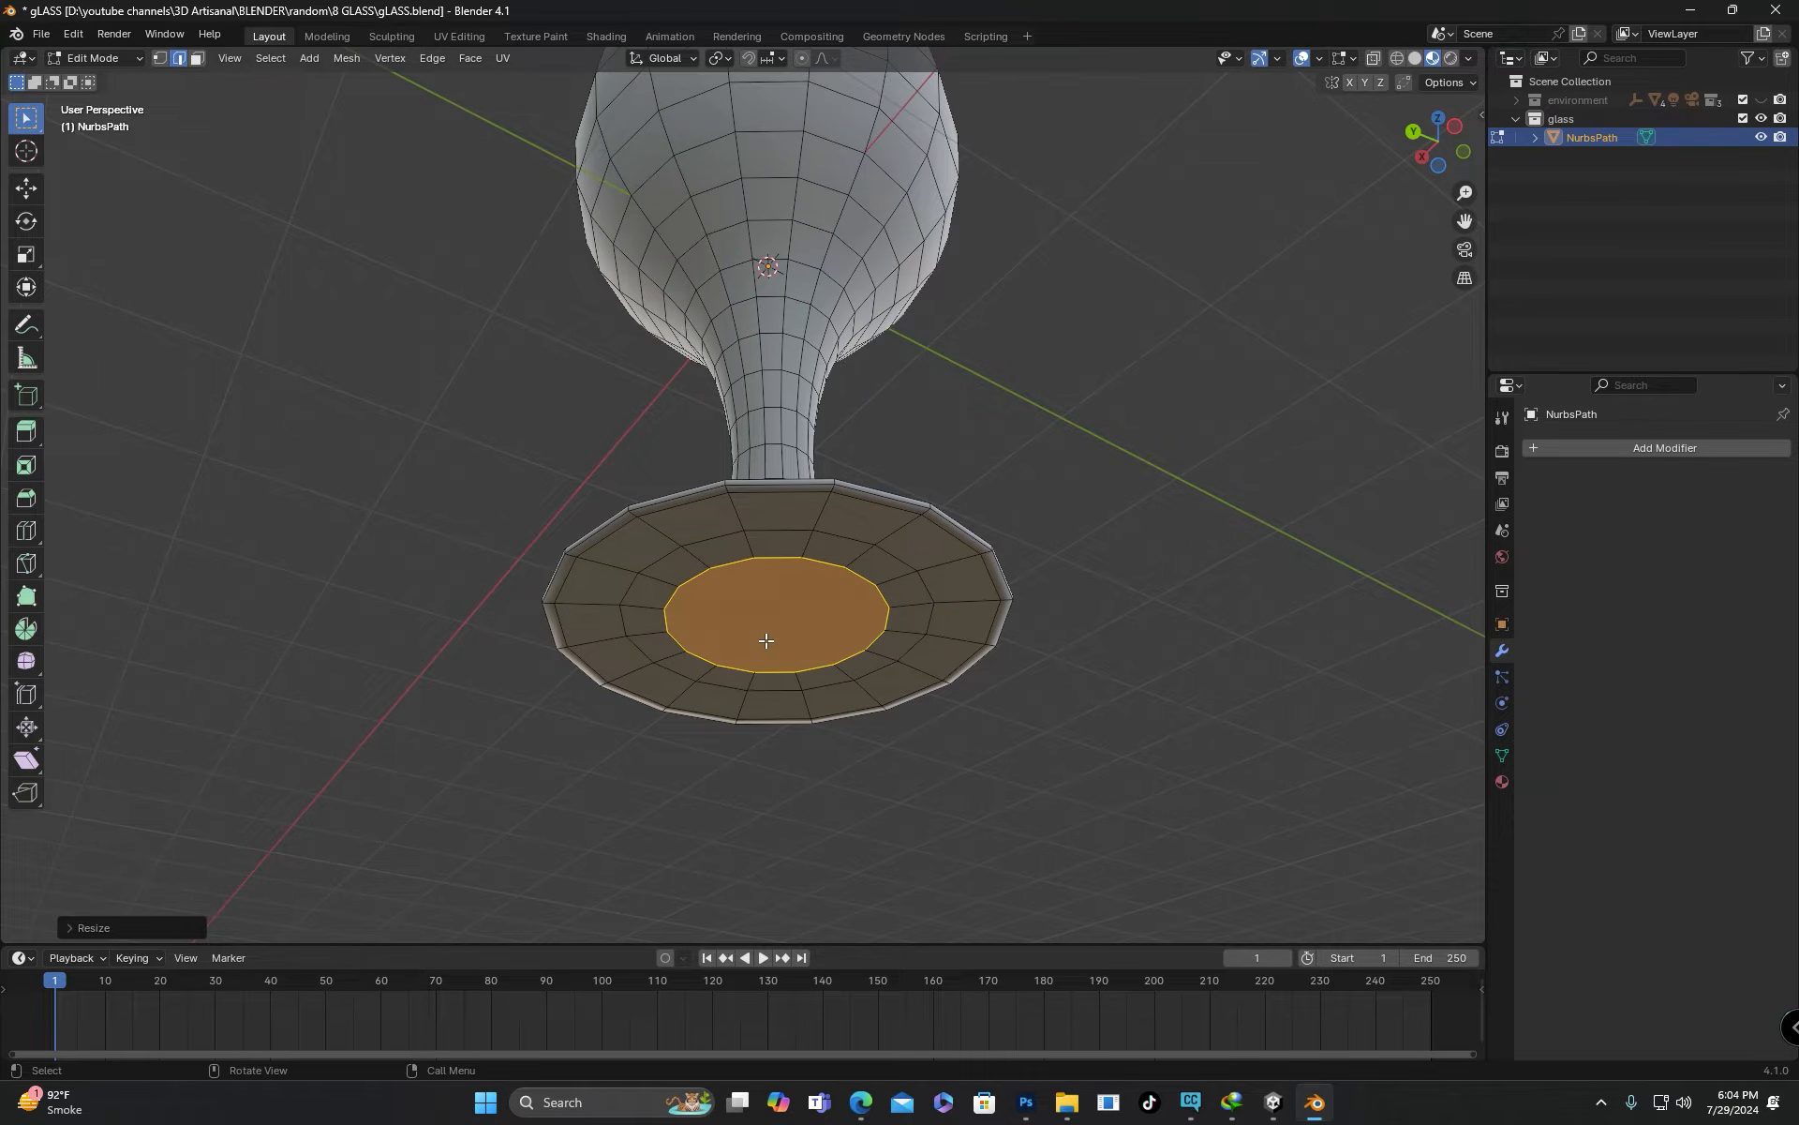
# Inset the foot's central underside face two more times
pyautogui.press('i')
pyautogui.click(765, 634)
pyautogui.moveTo(766, 633); pyautogui.dragTo(787, 501, button='middle')
pyautogui.scroll(2, 827, 571)
pyautogui.press('i')
pyautogui.click(790, 605)
# Select the inner edge loops at the base of the bowl with X-ray enabled and raise them about 0.06 m along Z
pyautogui.moveTo(791, 606); pyautogui.dragTo(692, 257, button='middle')
pyautogui.scroll(-3, 788, 655)
pyautogui.scroll(6, 809, 559)
pyautogui.keyDown('alt'); pyautogui.click(701, 272); pyautogui.keyUp('alt')
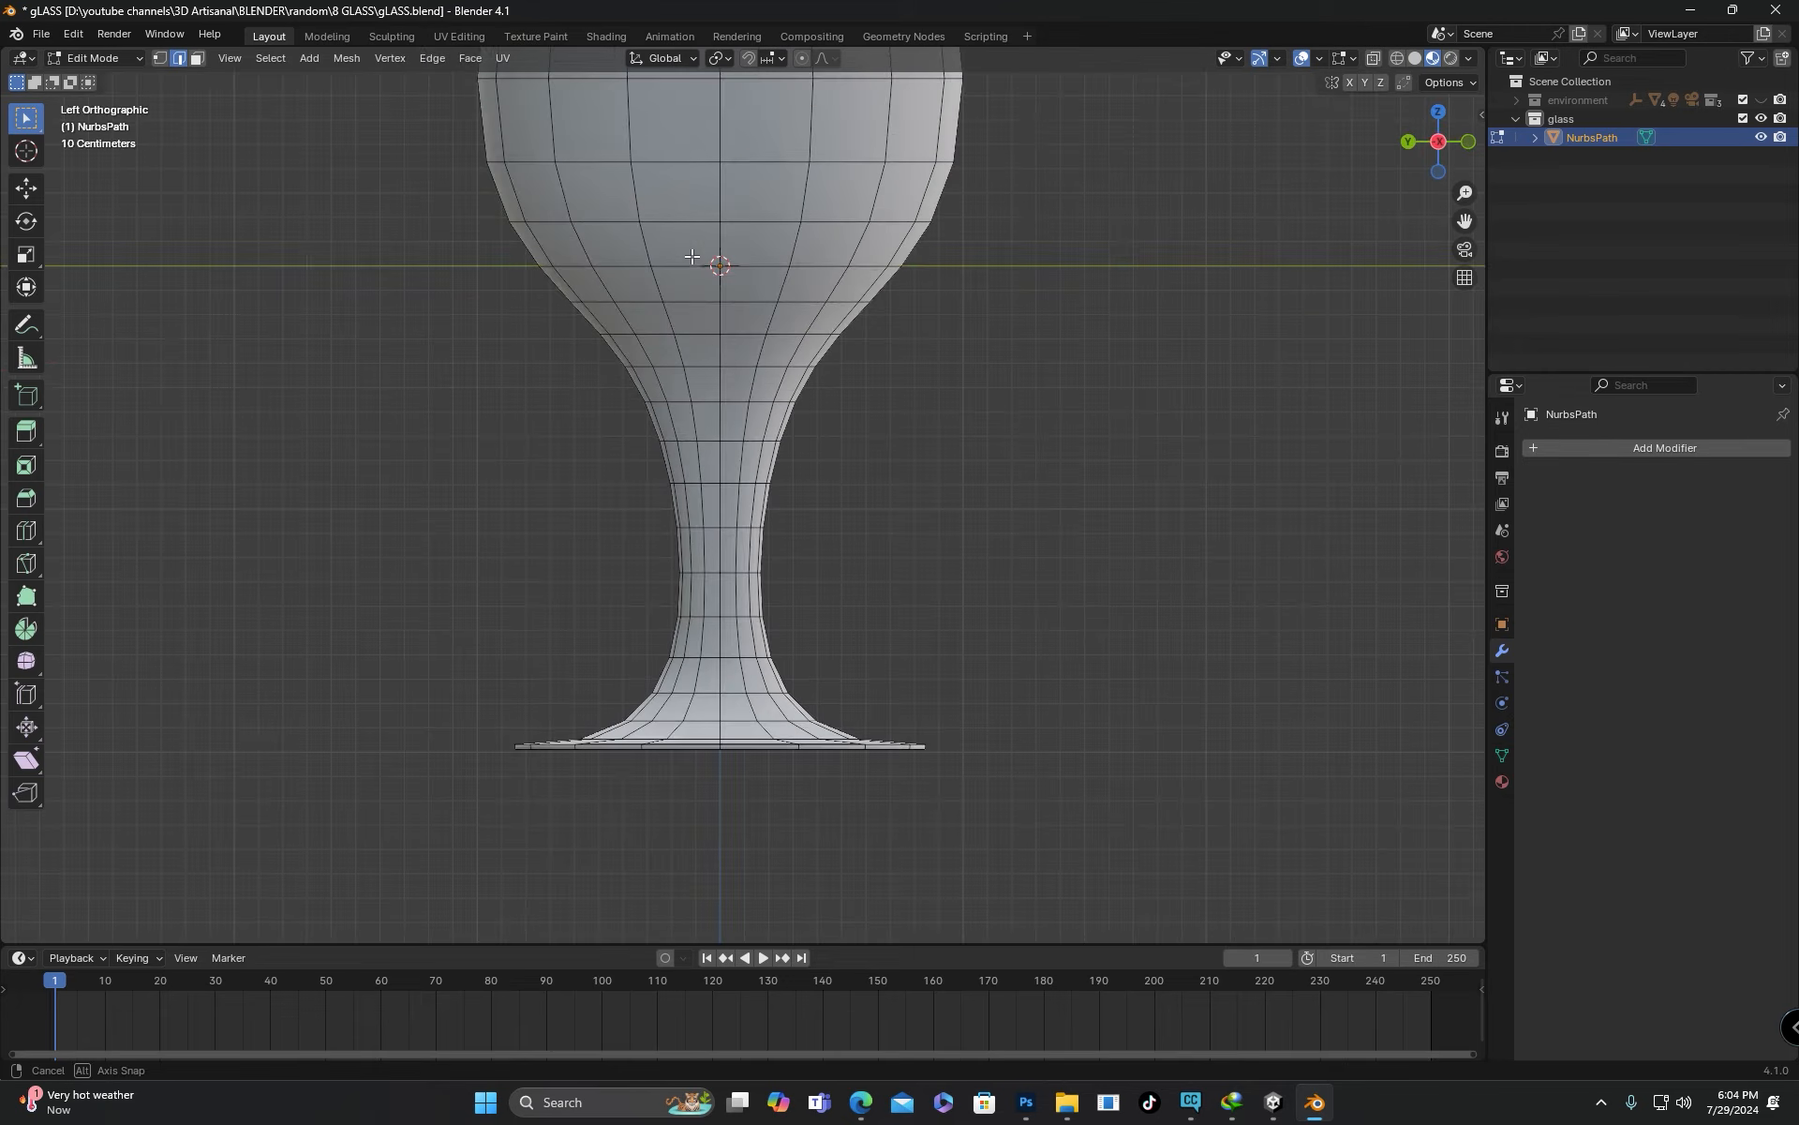
pyautogui.click(1371, 56)
pyautogui.scroll(4, 703, 478)
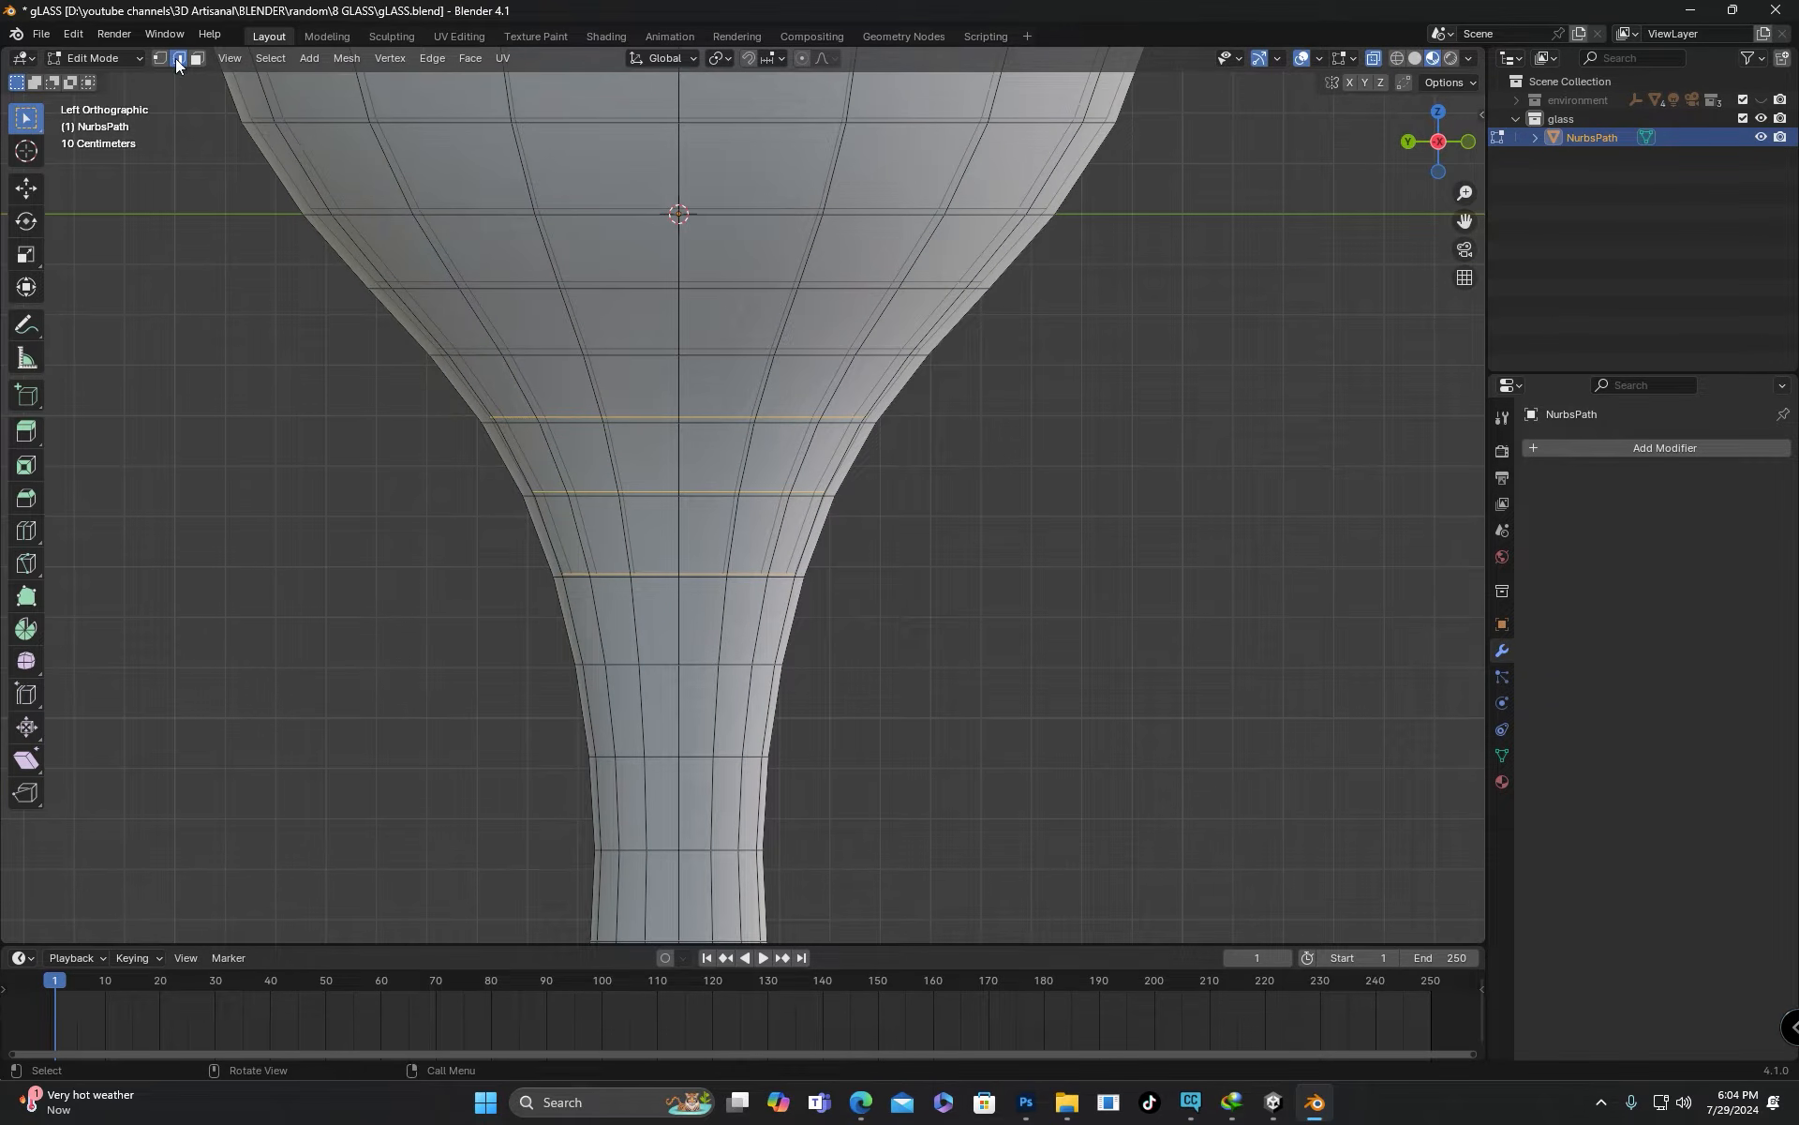
pyautogui.press('g')
pyautogui.press('z')
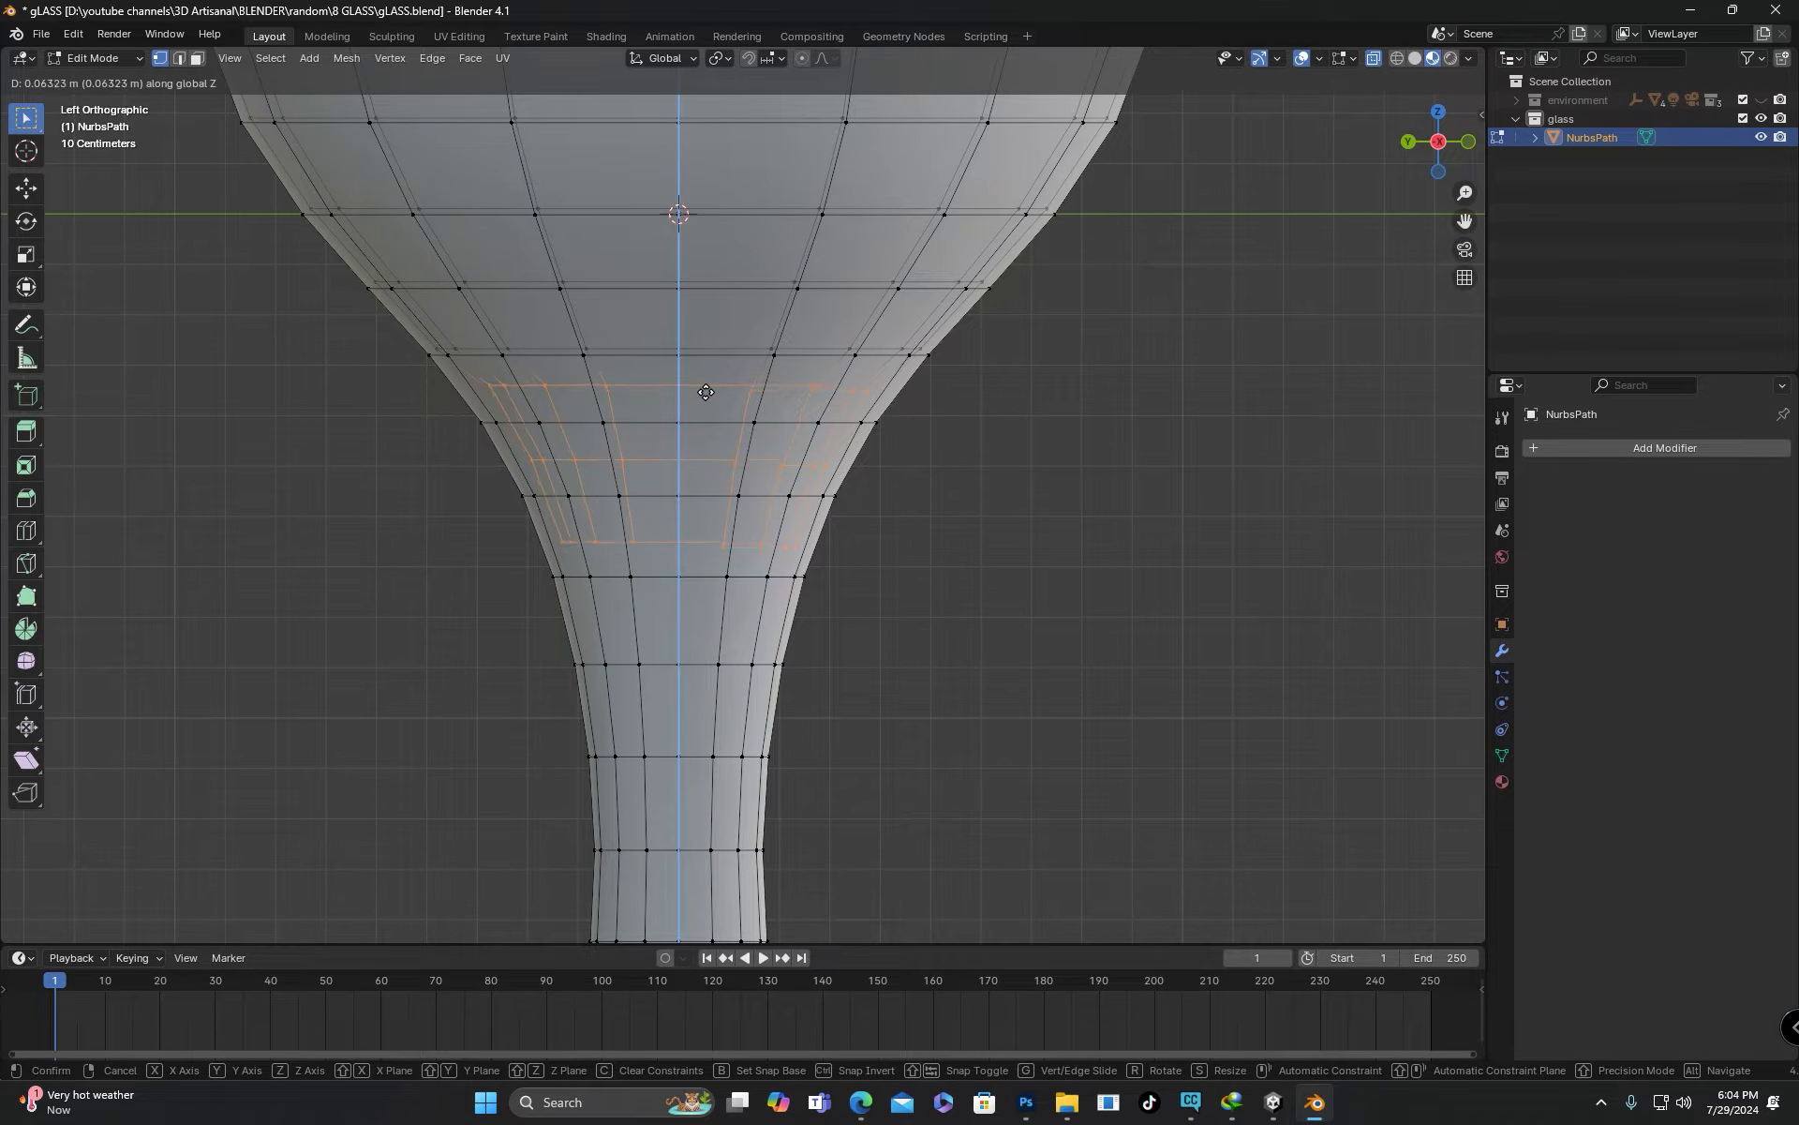
pyautogui.click(701, 390)
# Select the two lowest inner loops of the bowl and raise them further along Z
pyautogui.moveTo(1004, 281); pyautogui.dragTo(622, 422)
pyautogui.hotkey('ctrl', 'z')
pyautogui.moveTo(992, 327); pyautogui.dragTo(351, 413)
pyautogui.press('g')
pyautogui.press('z')
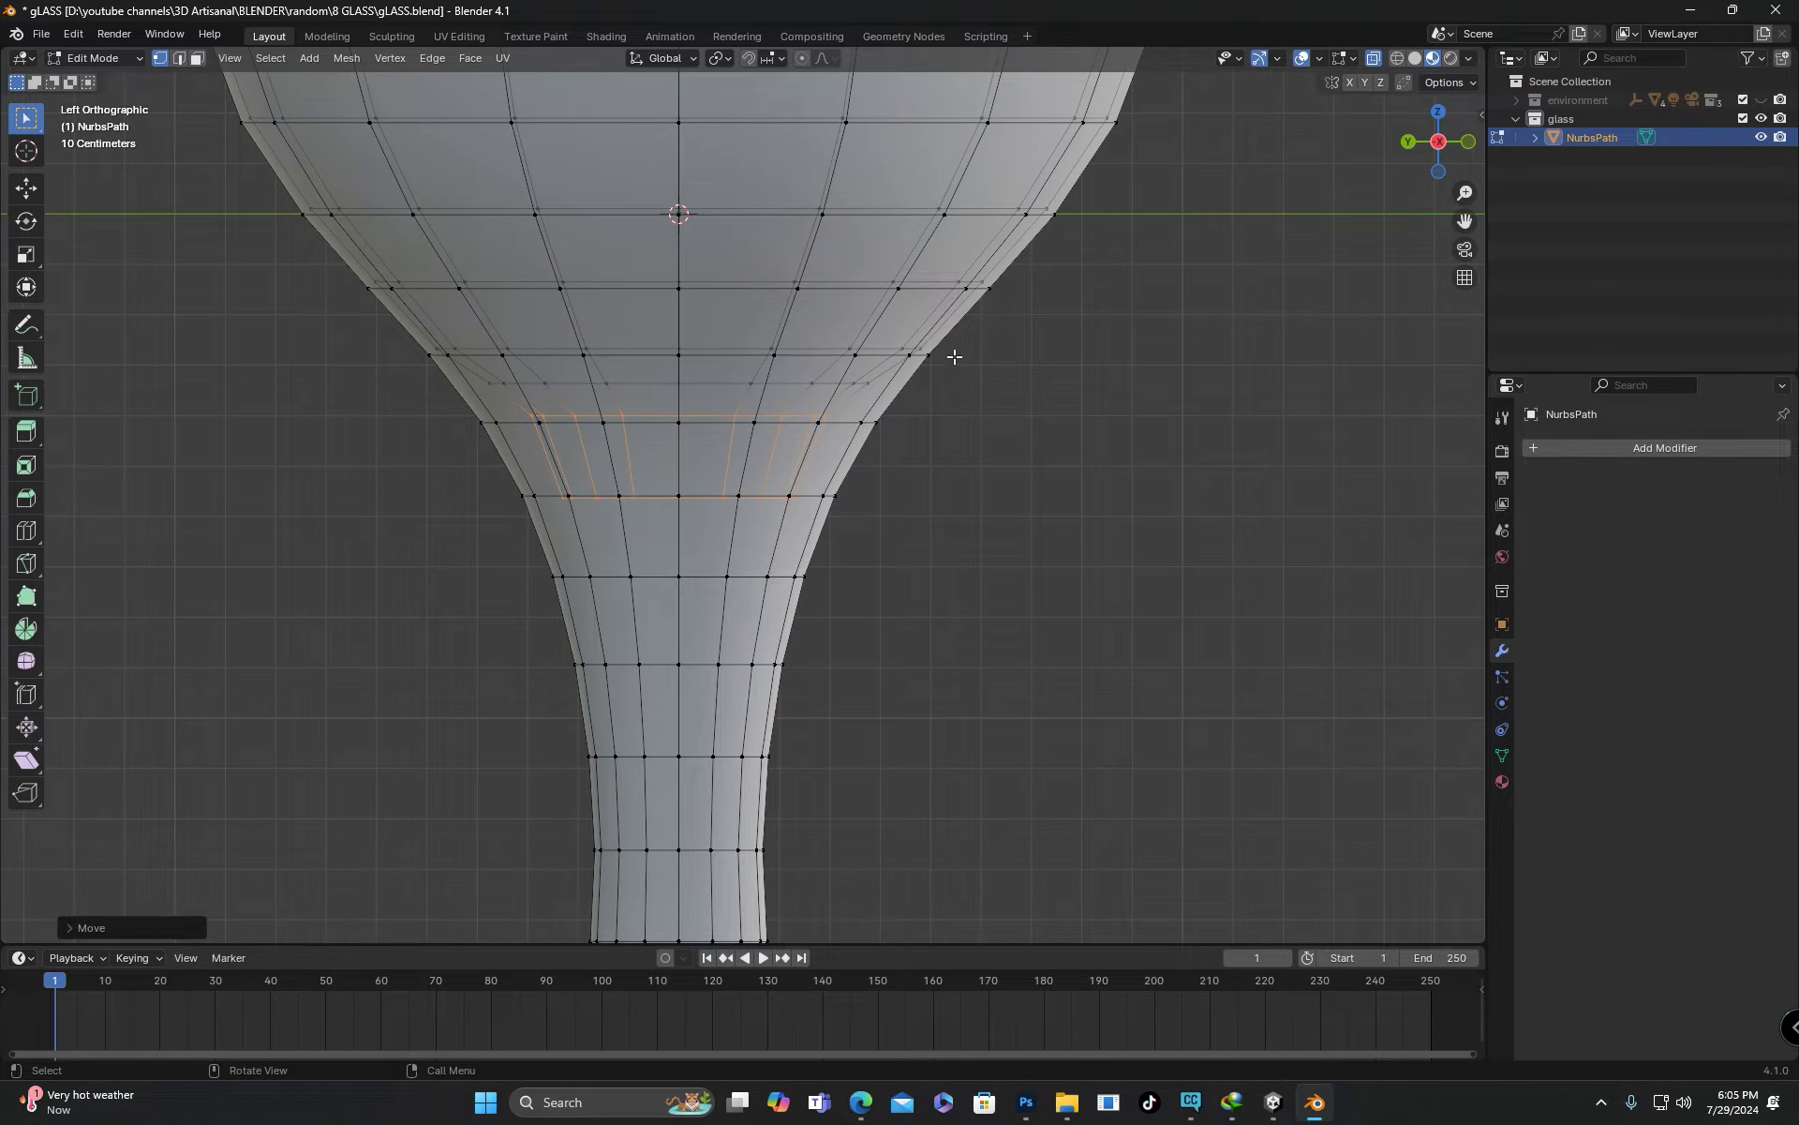
pyautogui.click(687, 374)
# Fill the open bottom of the inner bowl, scale the new face and inset it
pyautogui.moveTo(691, 409); pyautogui.dragTo(890, 474, button='middle')
pyautogui.press('f')
pyautogui.press('s')
pyautogui.click(785, 529)
pyautogui.press('i')
pyautogui.click(775, 543)
# Lower the inset face at the bottom of the inner bowl about 0.014 m along Z
pyautogui.moveTo(775, 544); pyautogui.dragTo(735, 369, button='middle')
pyautogui.scroll(3, 747, 382)
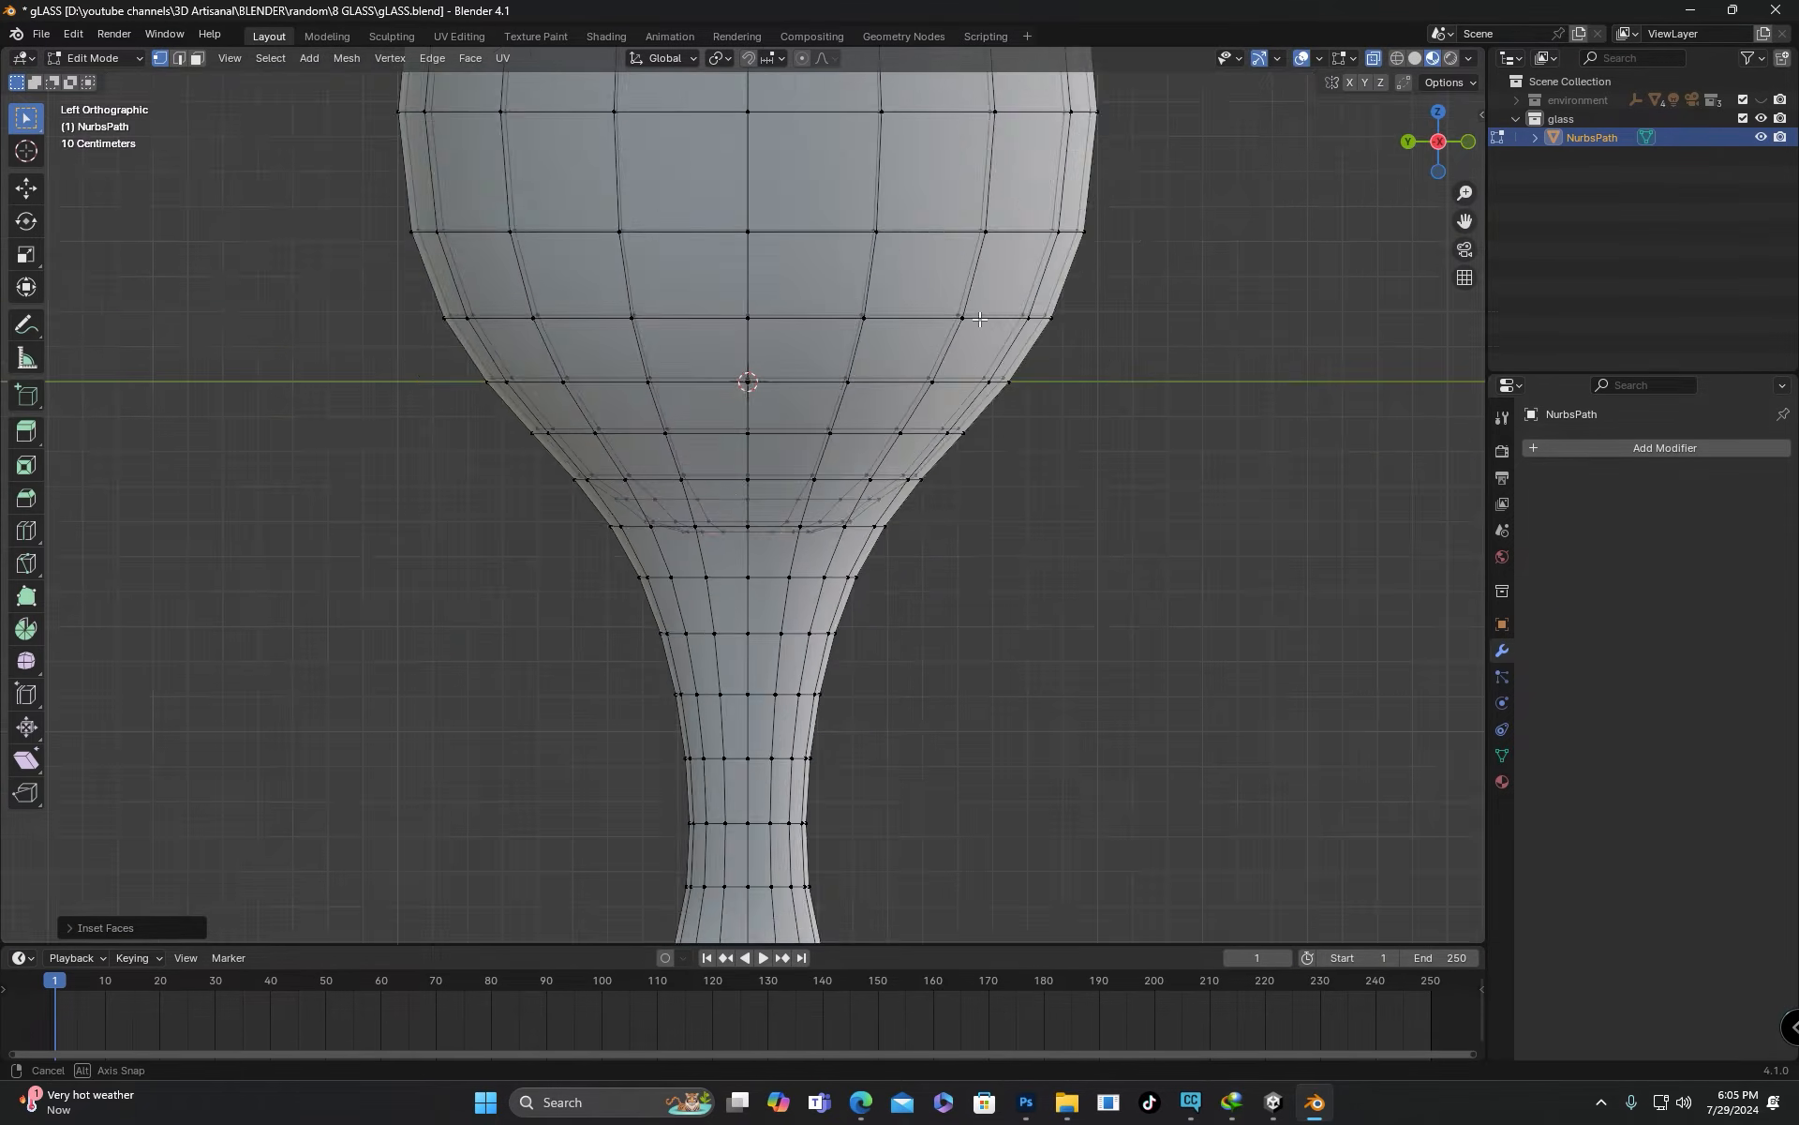
pyautogui.press('g')
pyautogui.press('z')
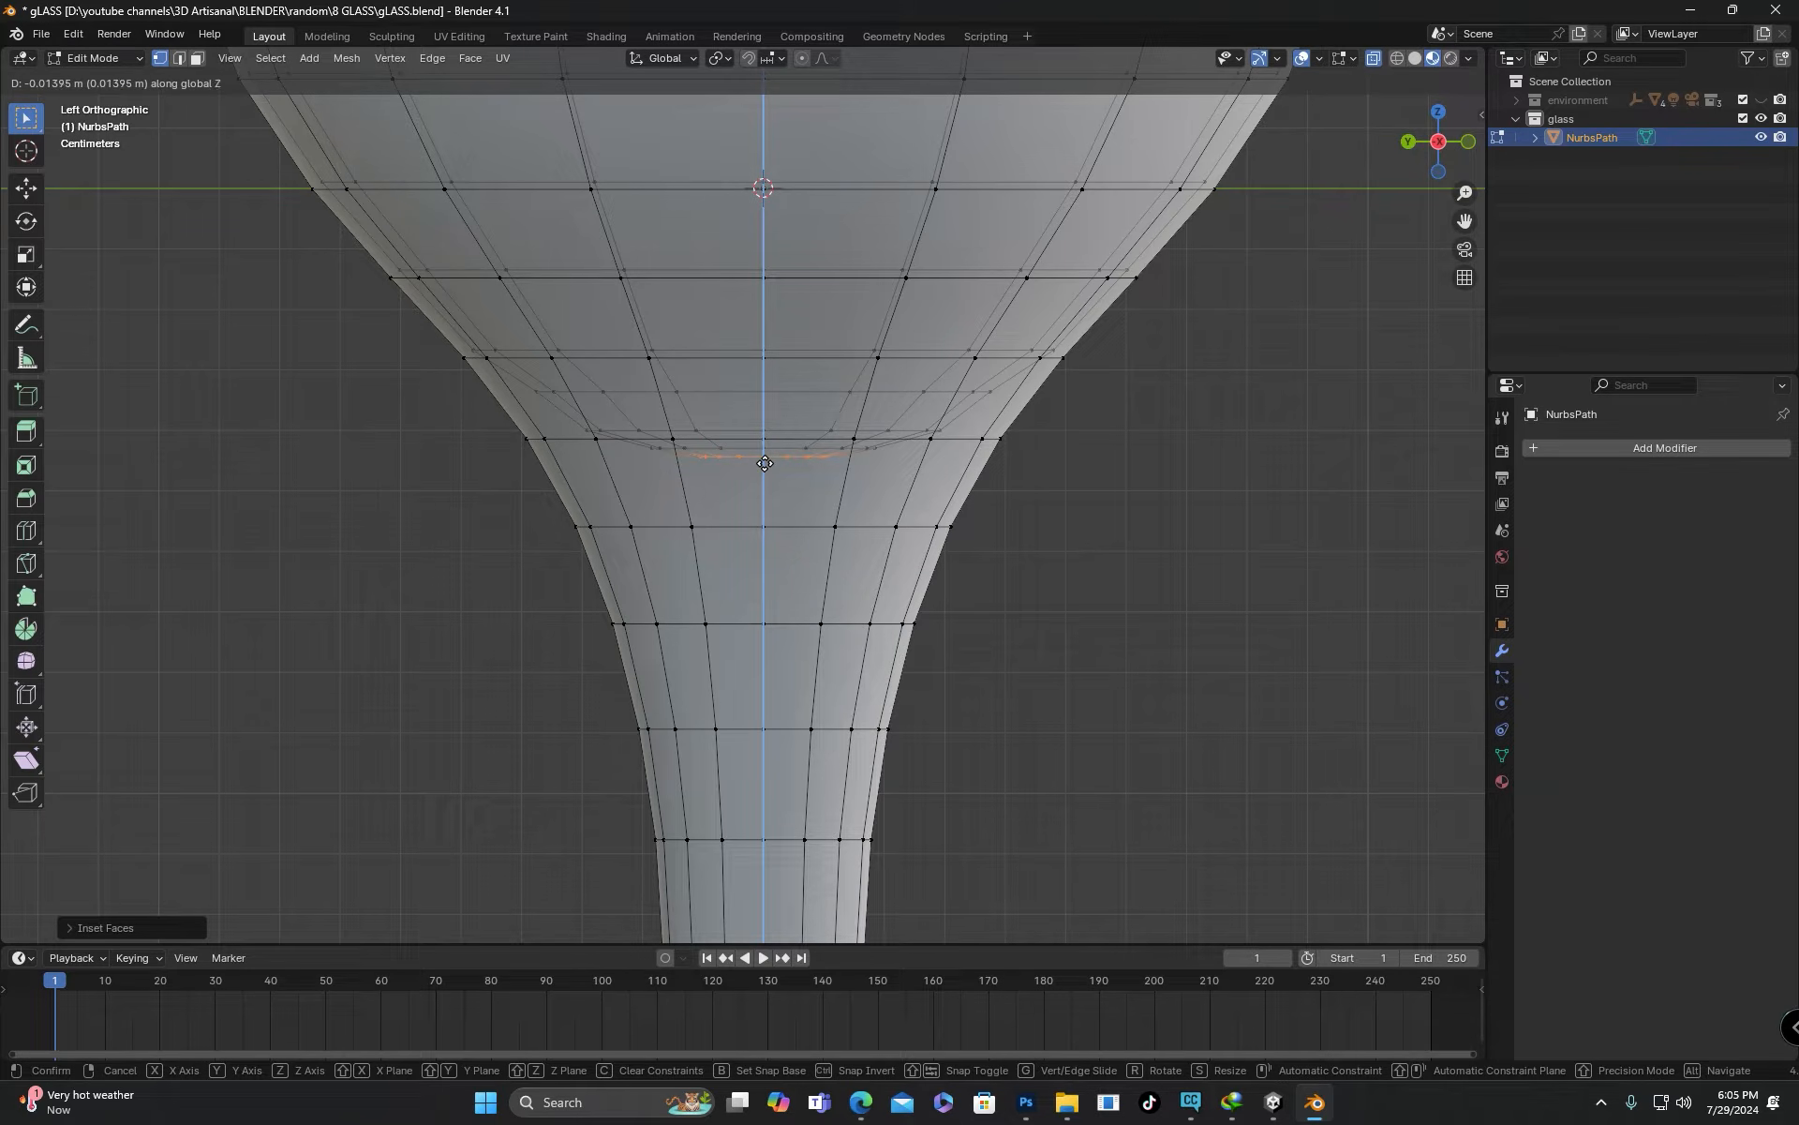
pyautogui.click(765, 463)
# Leave Edit Mode and add a Subdivision Surface modifier to the glass with a viewport level of 2
pyautogui.press('Tab')
pyautogui.scroll(-5, 801, 353)
pyautogui.moveTo(802, 353); pyautogui.dragTo(900, 393, button='middle')
pyautogui.click(1594, 447)
pyautogui.press('space')
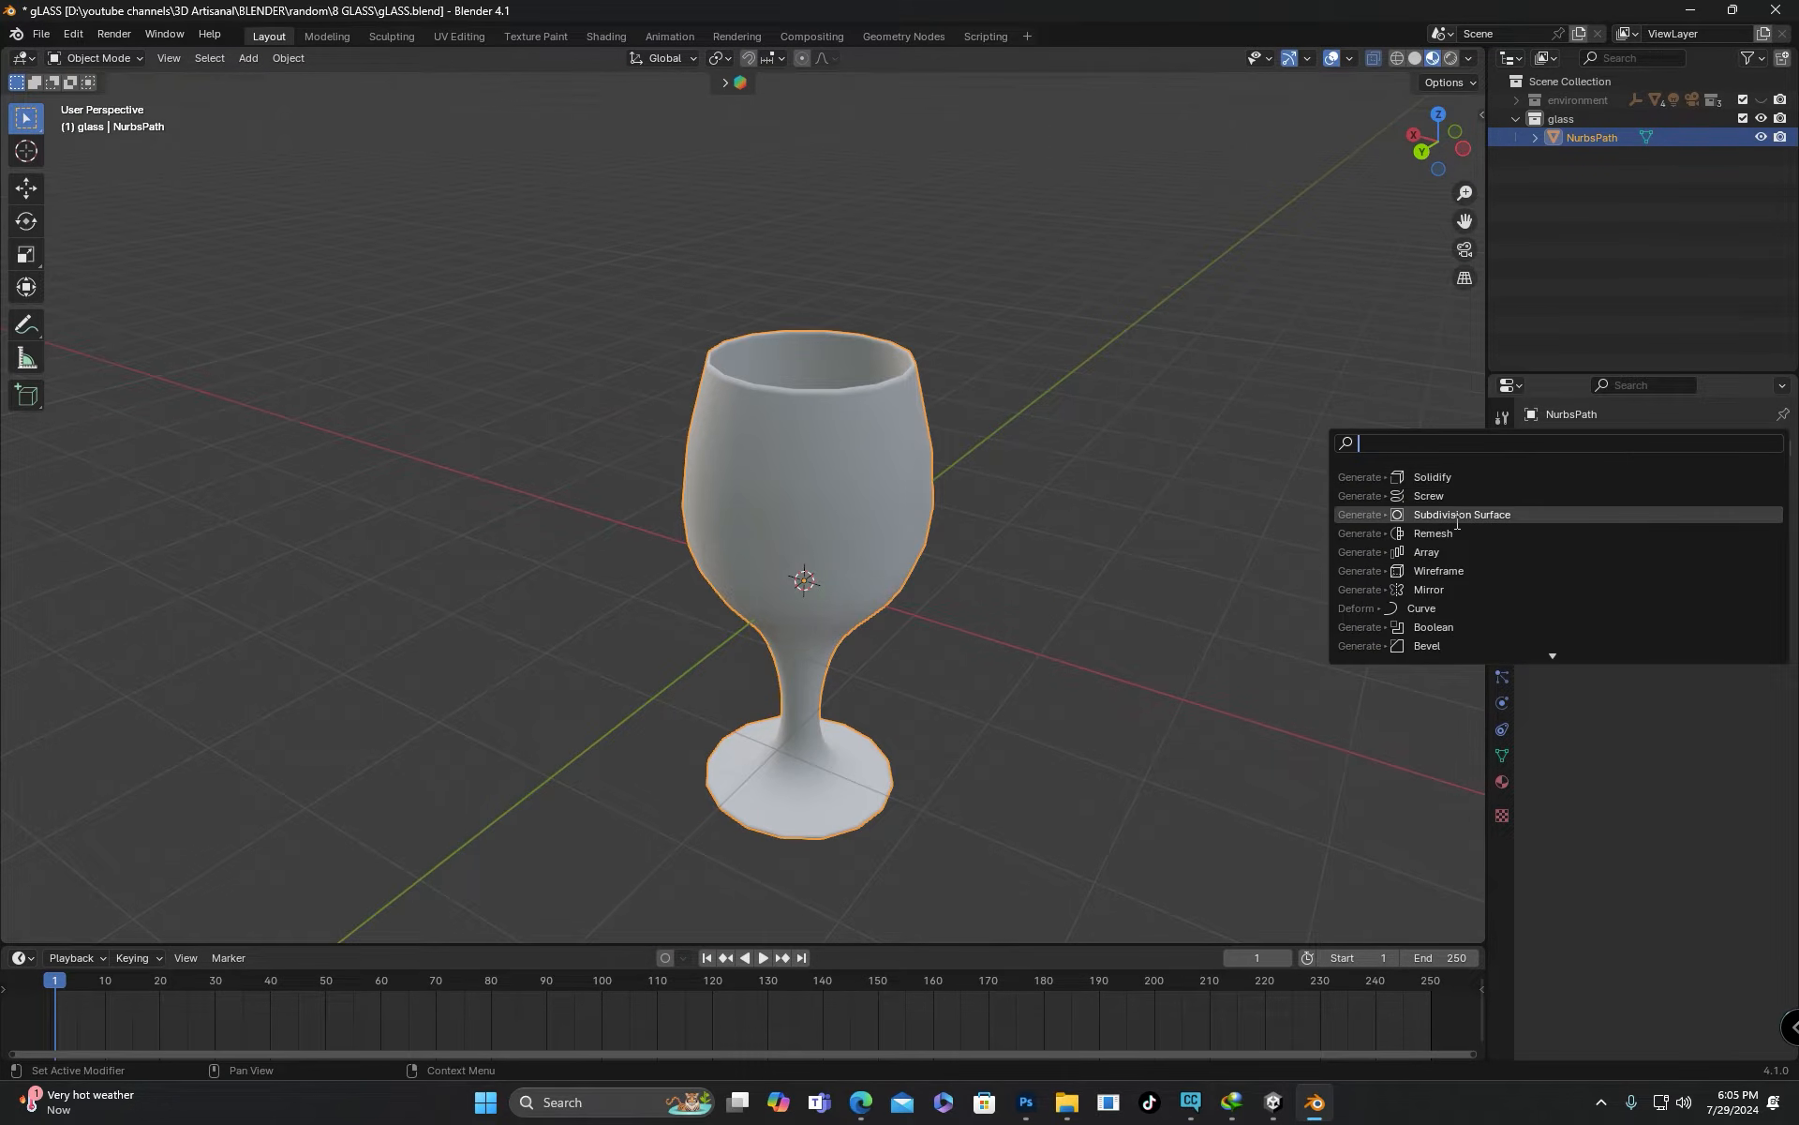
pyautogui.click(1458, 515)
pyautogui.scroll(4, 854, 509)
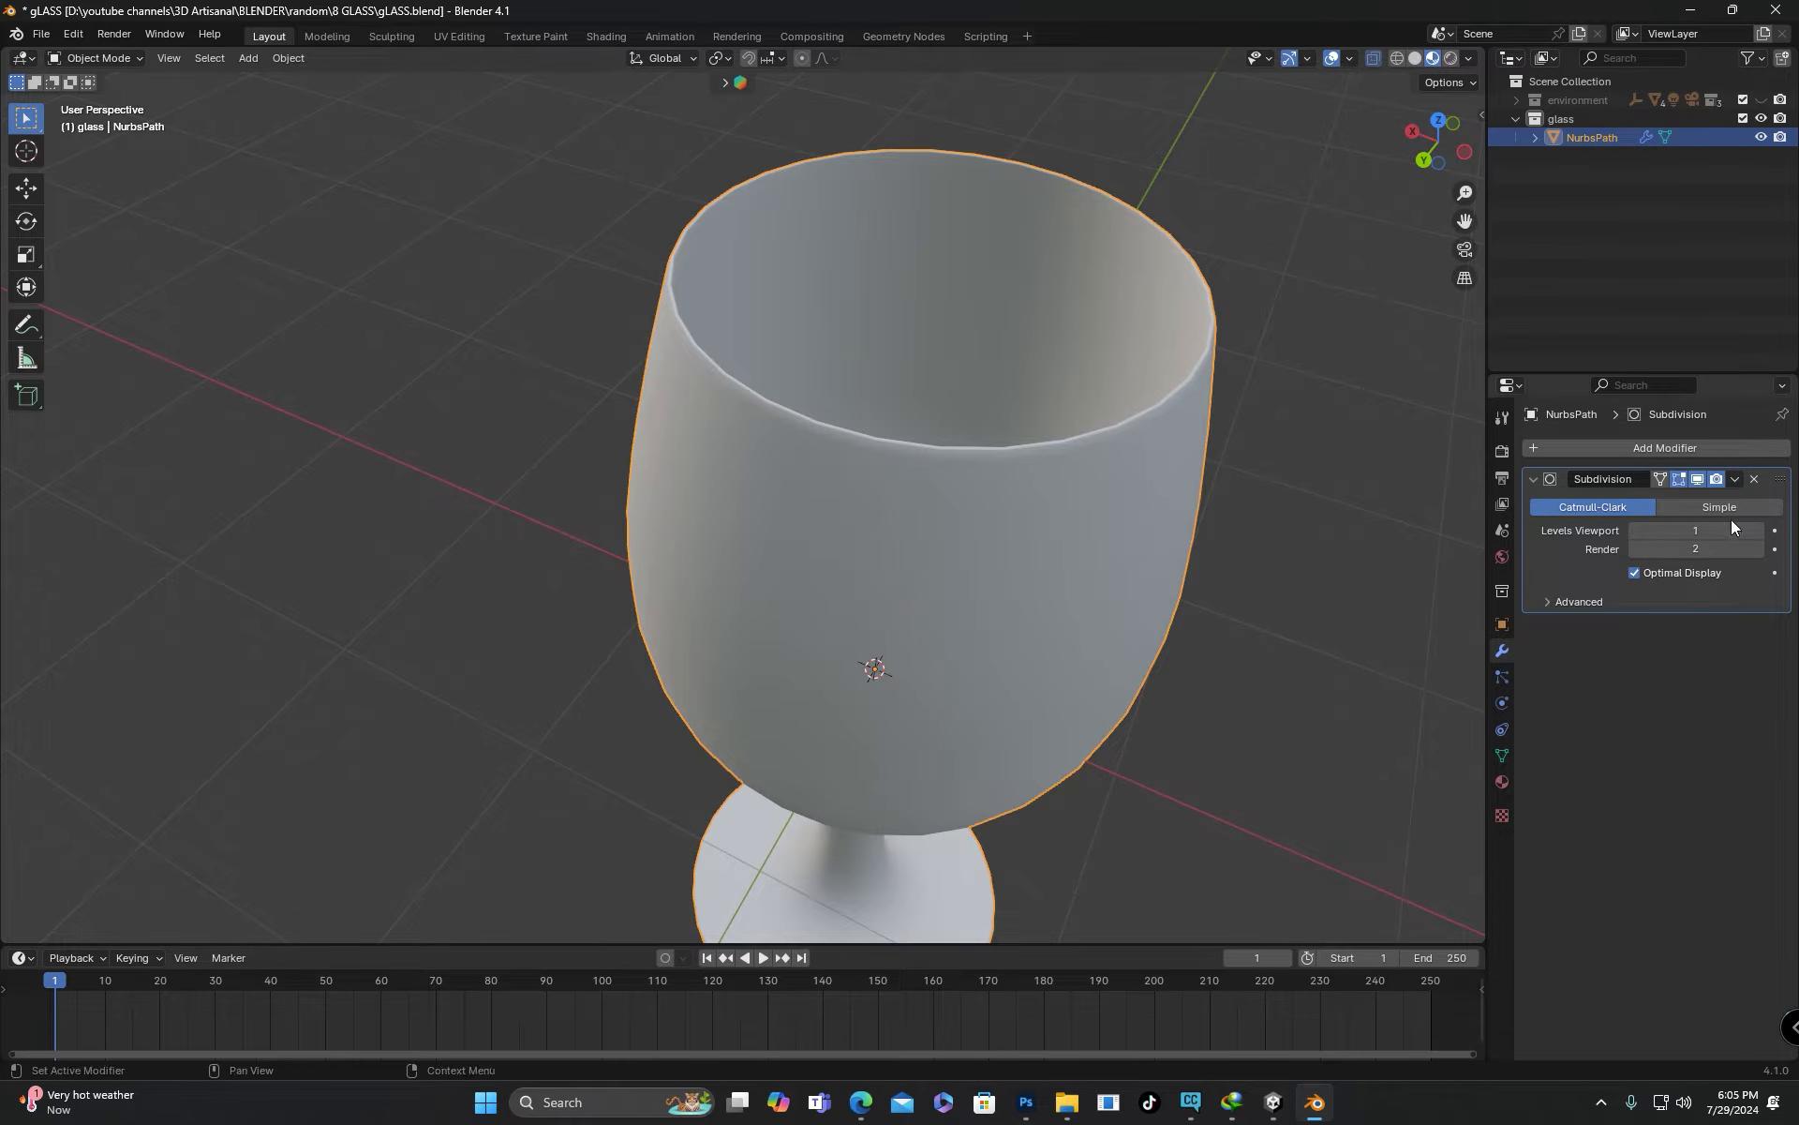
pyautogui.scroll(-3, 992, 498)
# Raise the glass along Z so its foot rests at ground level
pyautogui.moveTo(1014, 448); pyautogui.dragTo(847, 442, button='middle')
pyautogui.press('g')
pyautogui.press('z')
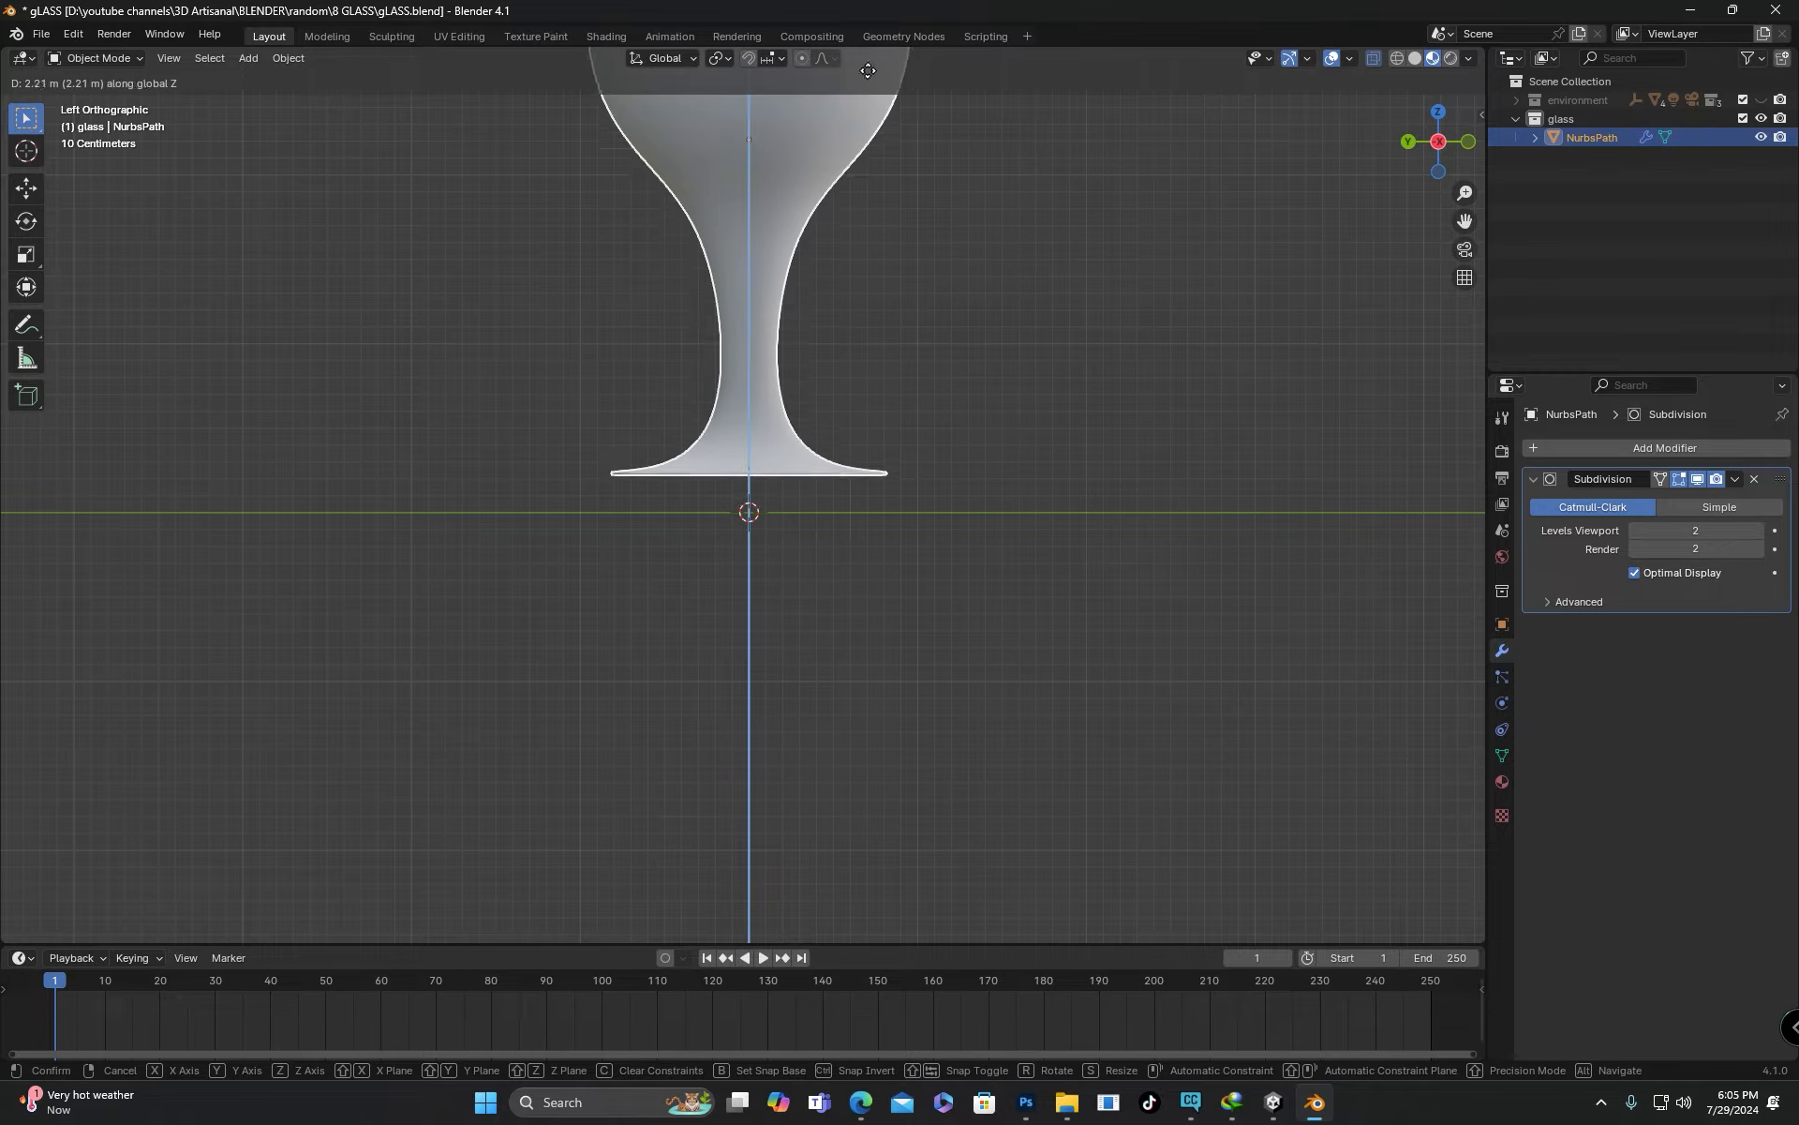
pyautogui.click(871, 104)
pyautogui.moveTo(872, 105); pyautogui.dragTo(937, 188, button='middle')
pyautogui.keyDown('shift'); pyautogui.moveTo(881, 318); pyautogui.dragTo(924, 512, button='middle'); pyautogui.keyUp('shift')
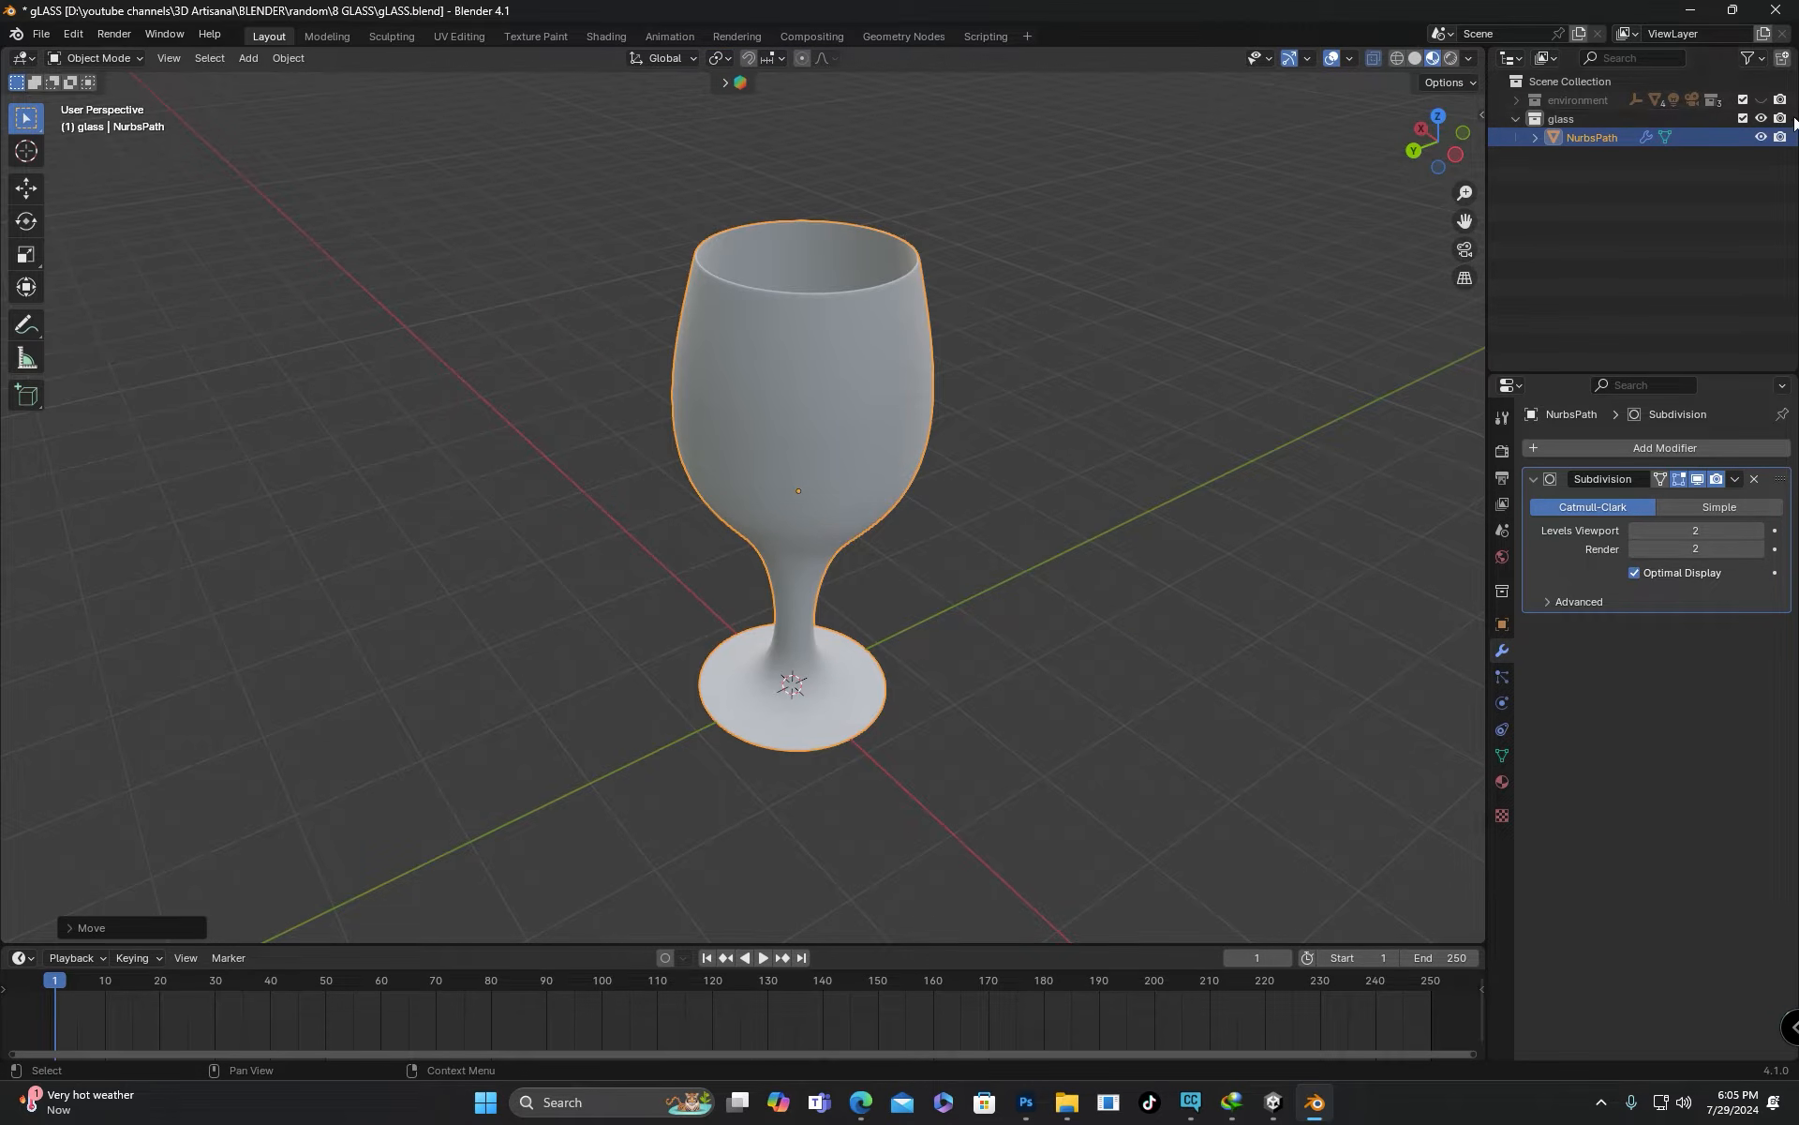
# Show the environment collection and scale the glass down to about 0.07 to suit the room
pyautogui.click(1761, 100)
pyautogui.press('s')
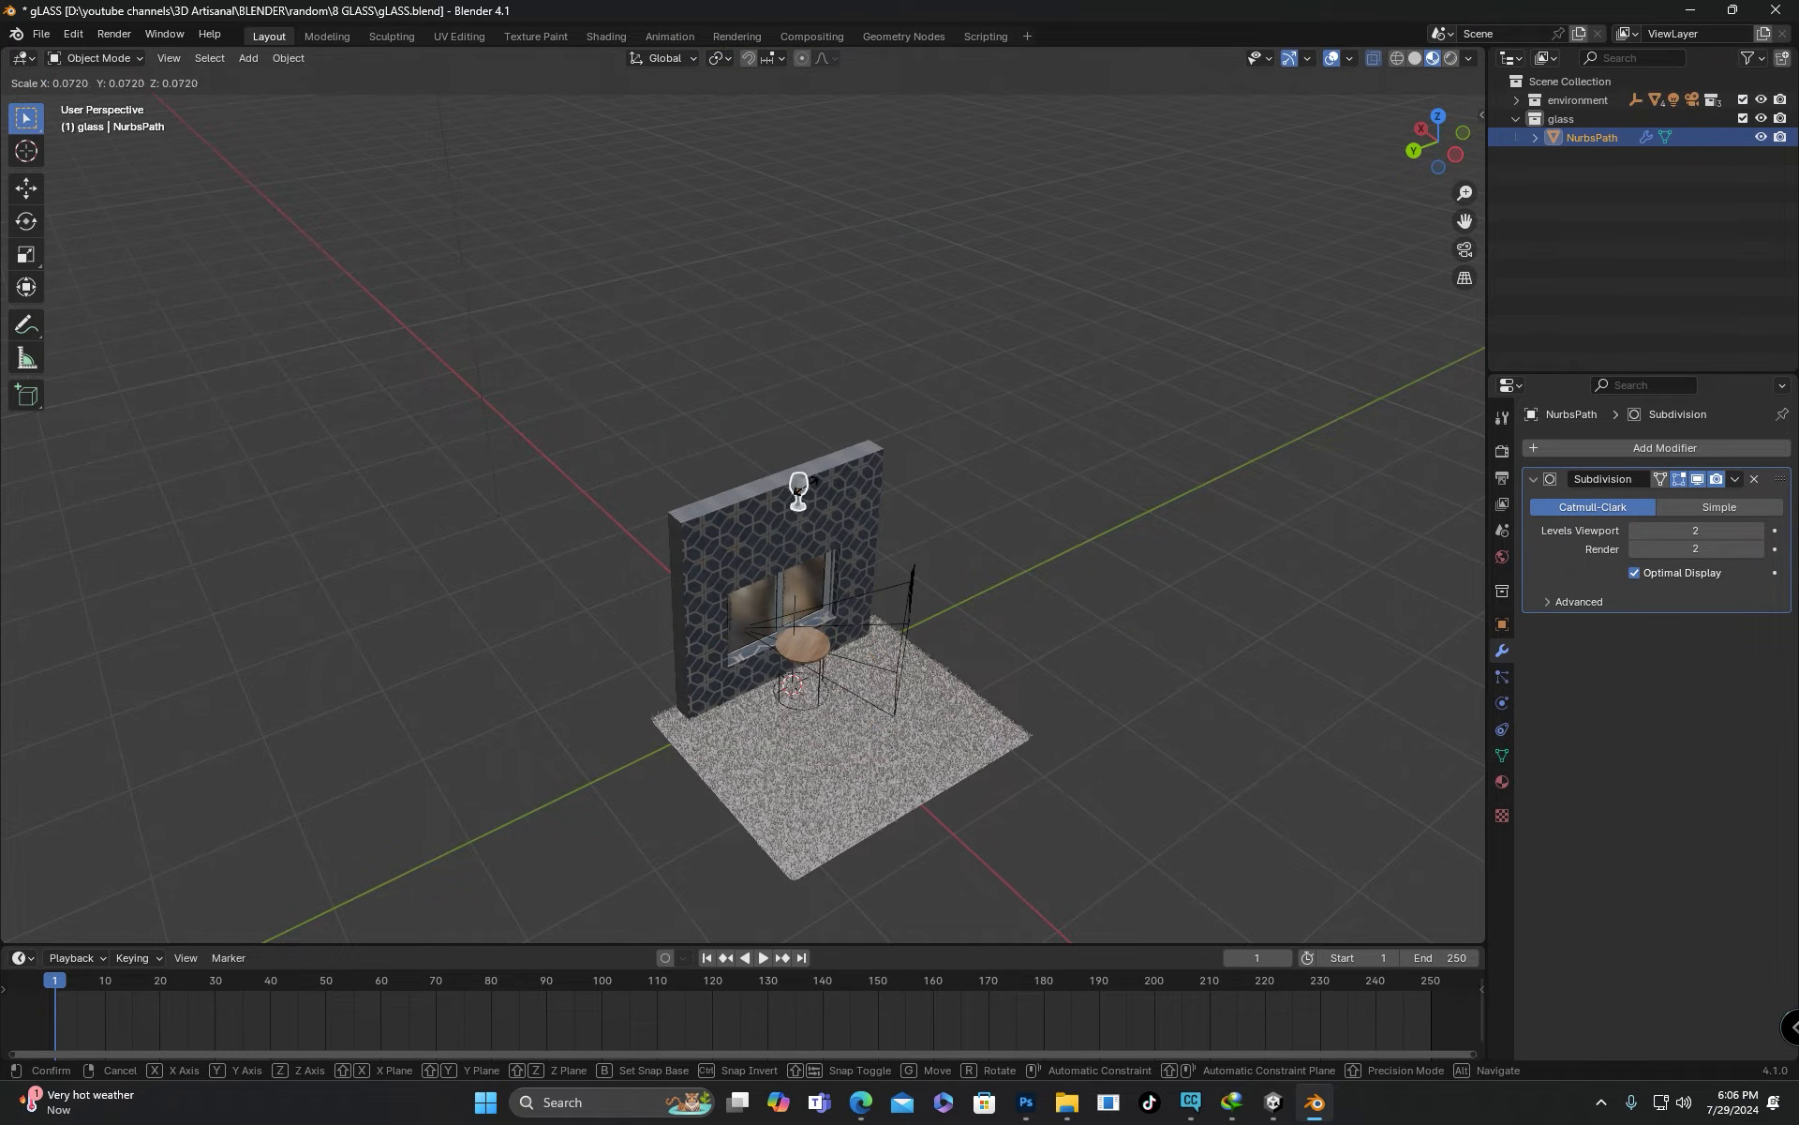
pyautogui.click(806, 486)
# Lower the glass about 1.28 m along Z to the height of the tabletop
pyautogui.scroll(2, 808, 480)
pyautogui.keyDown('shift'); pyautogui.moveTo(808, 480); pyautogui.dragTo(794, 424, button='middle'); pyautogui.keyUp('shift')
pyautogui.press('g')
pyautogui.press('z')
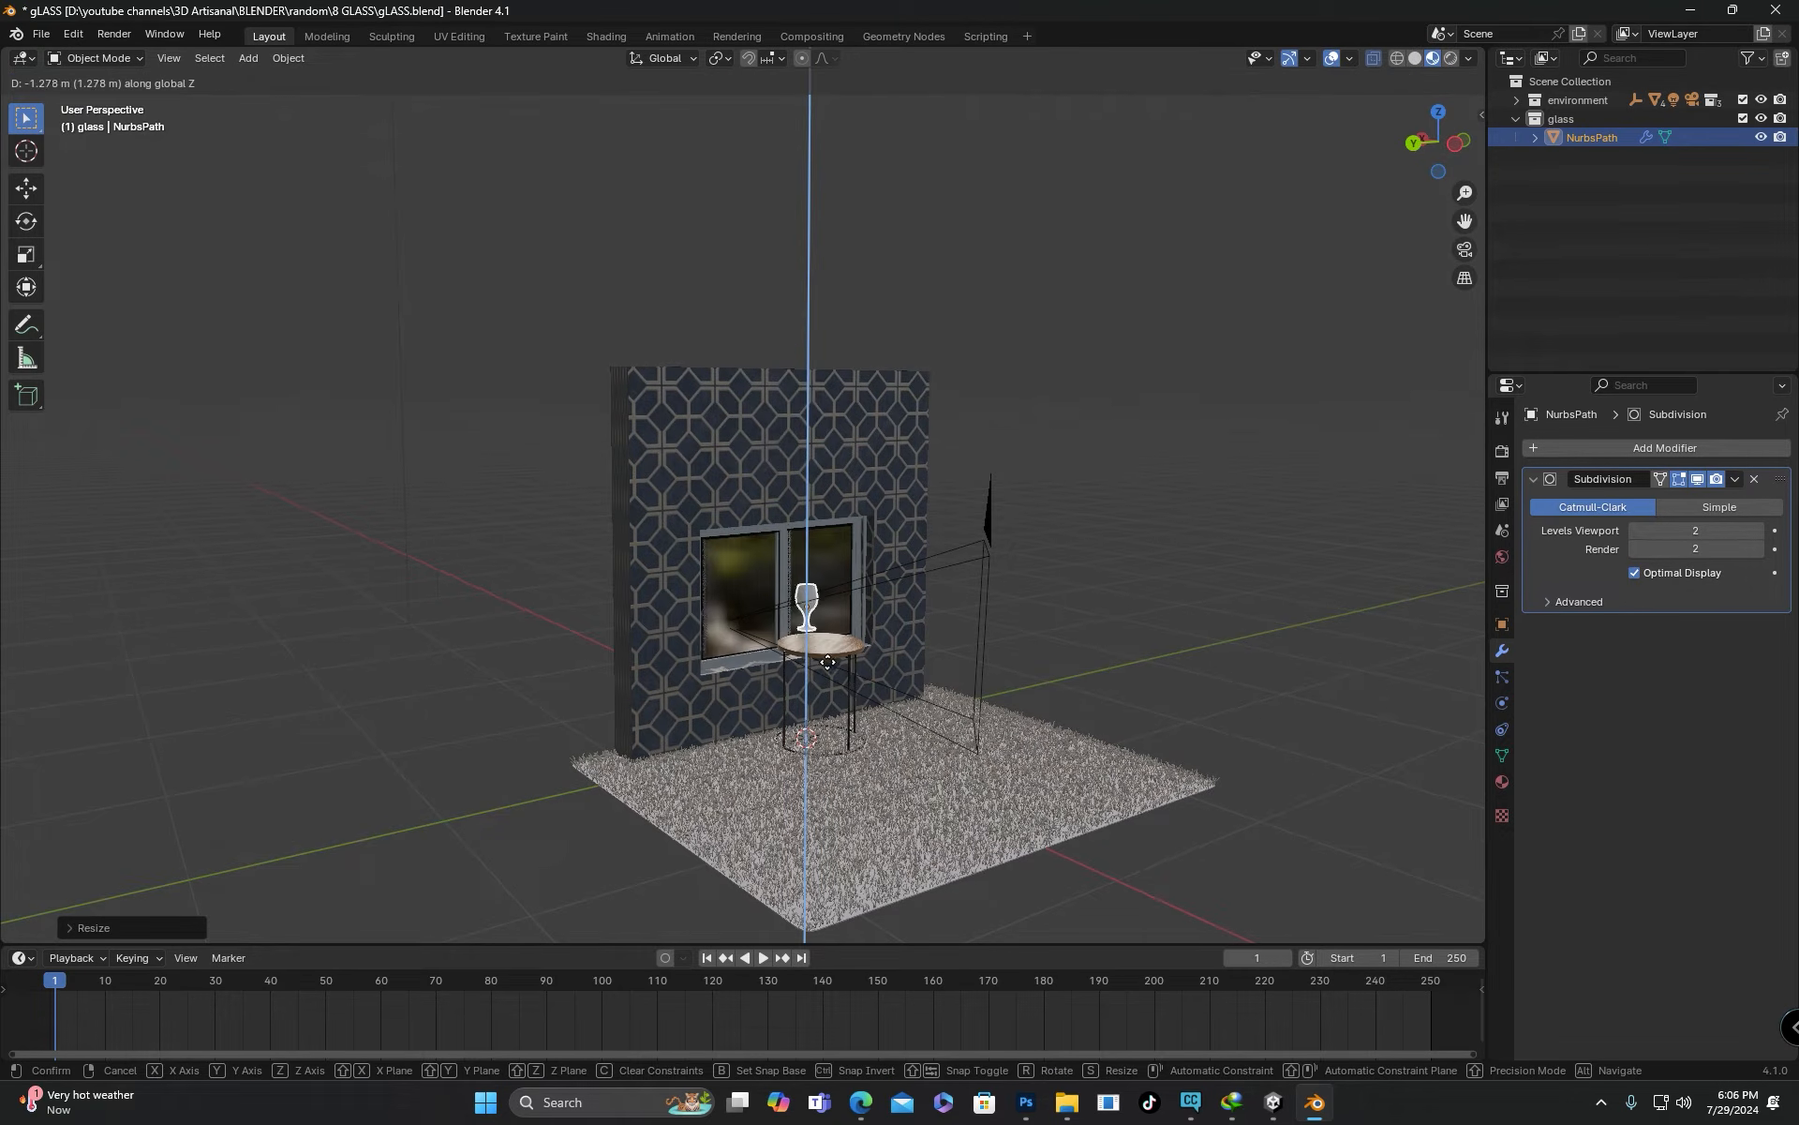
pyautogui.click(828, 661)
# Move the glass along Y to a new spot on the tabletop
pyautogui.scroll(10, 814, 654)
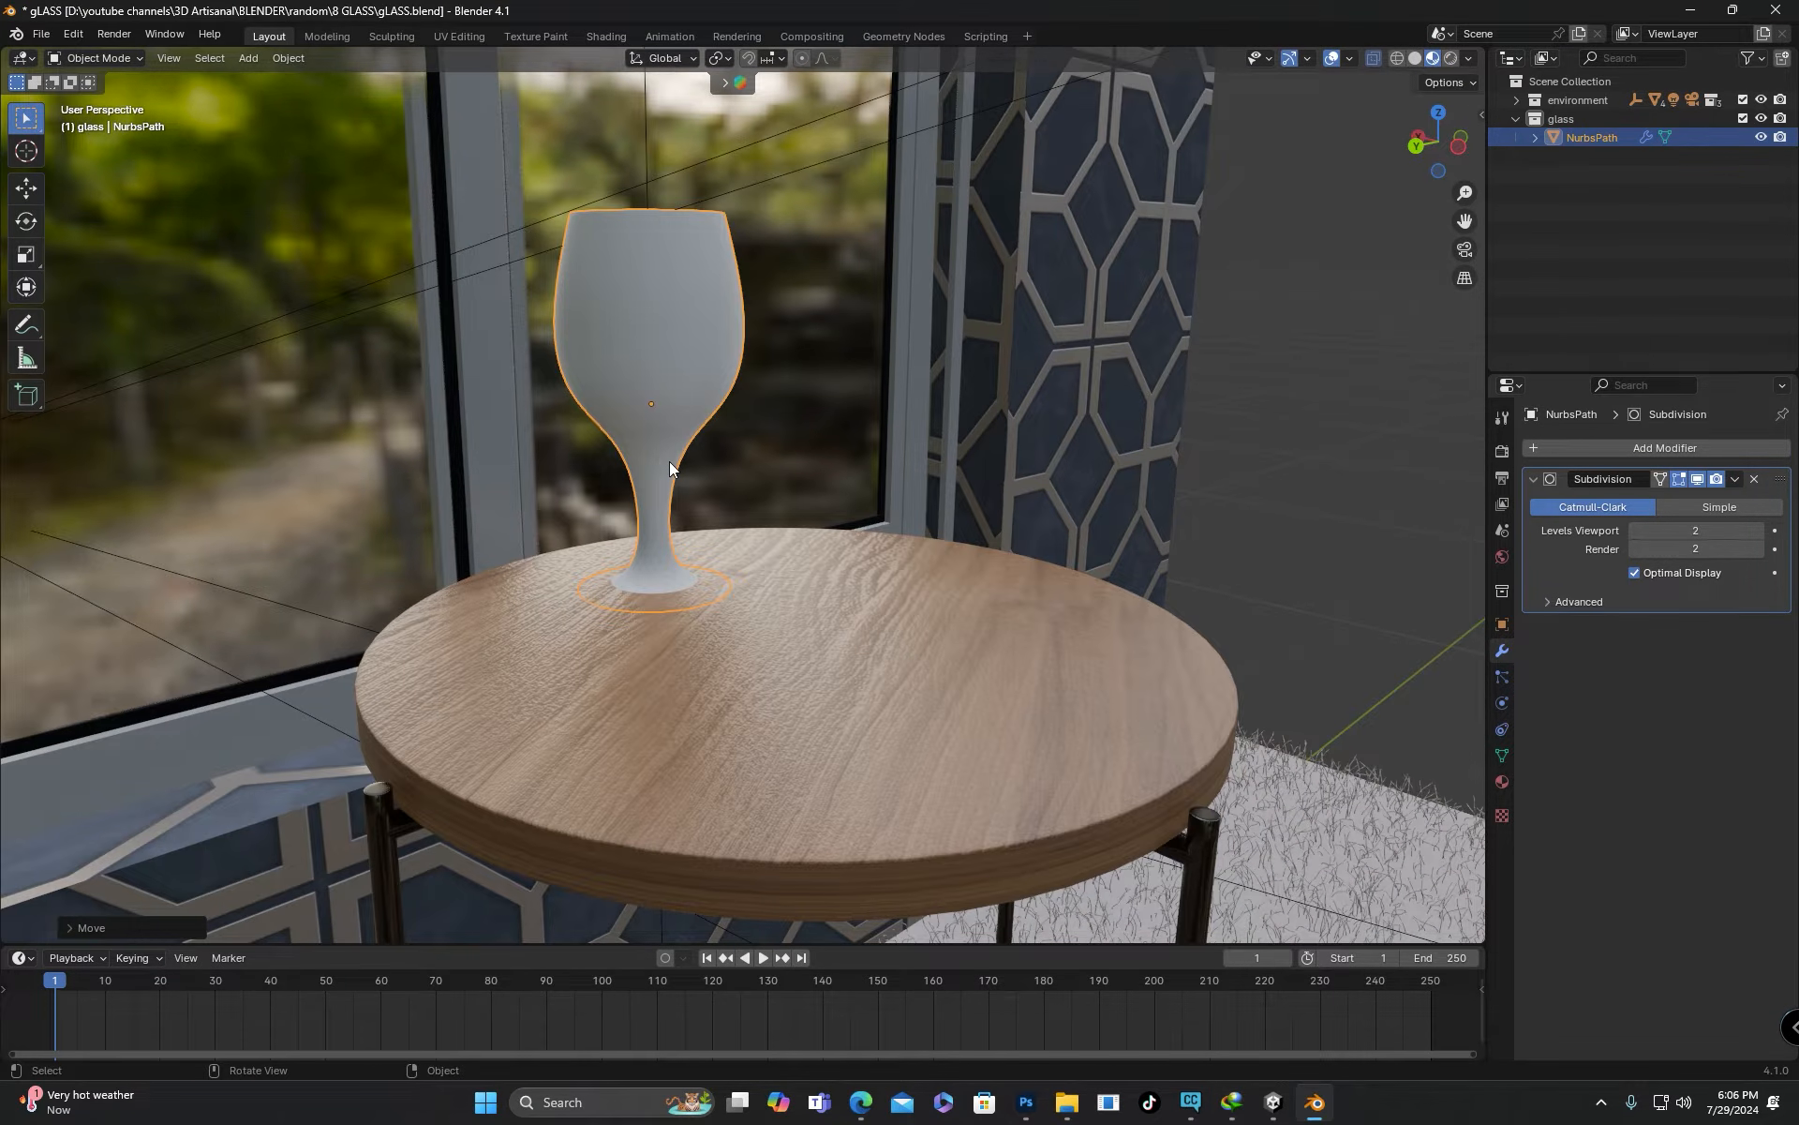
pyautogui.press('g')
pyautogui.press('y')
pyautogui.press('x')
pyautogui.press('y')
pyautogui.click(819, 503)
# Rescale the glass to suit the table and adjust its height along Z
pyautogui.moveTo(844, 569); pyautogui.dragTo(928, 580, button='middle')
pyautogui.press('s')
pyautogui.click(512, 418)
pyautogui.press('g')
pyautogui.press('z')
pyautogui.click(565, 560)
# Lower the glass about 0.017 m along Z so its foot sits on the tabletop
pyautogui.press('KP_Decimal')
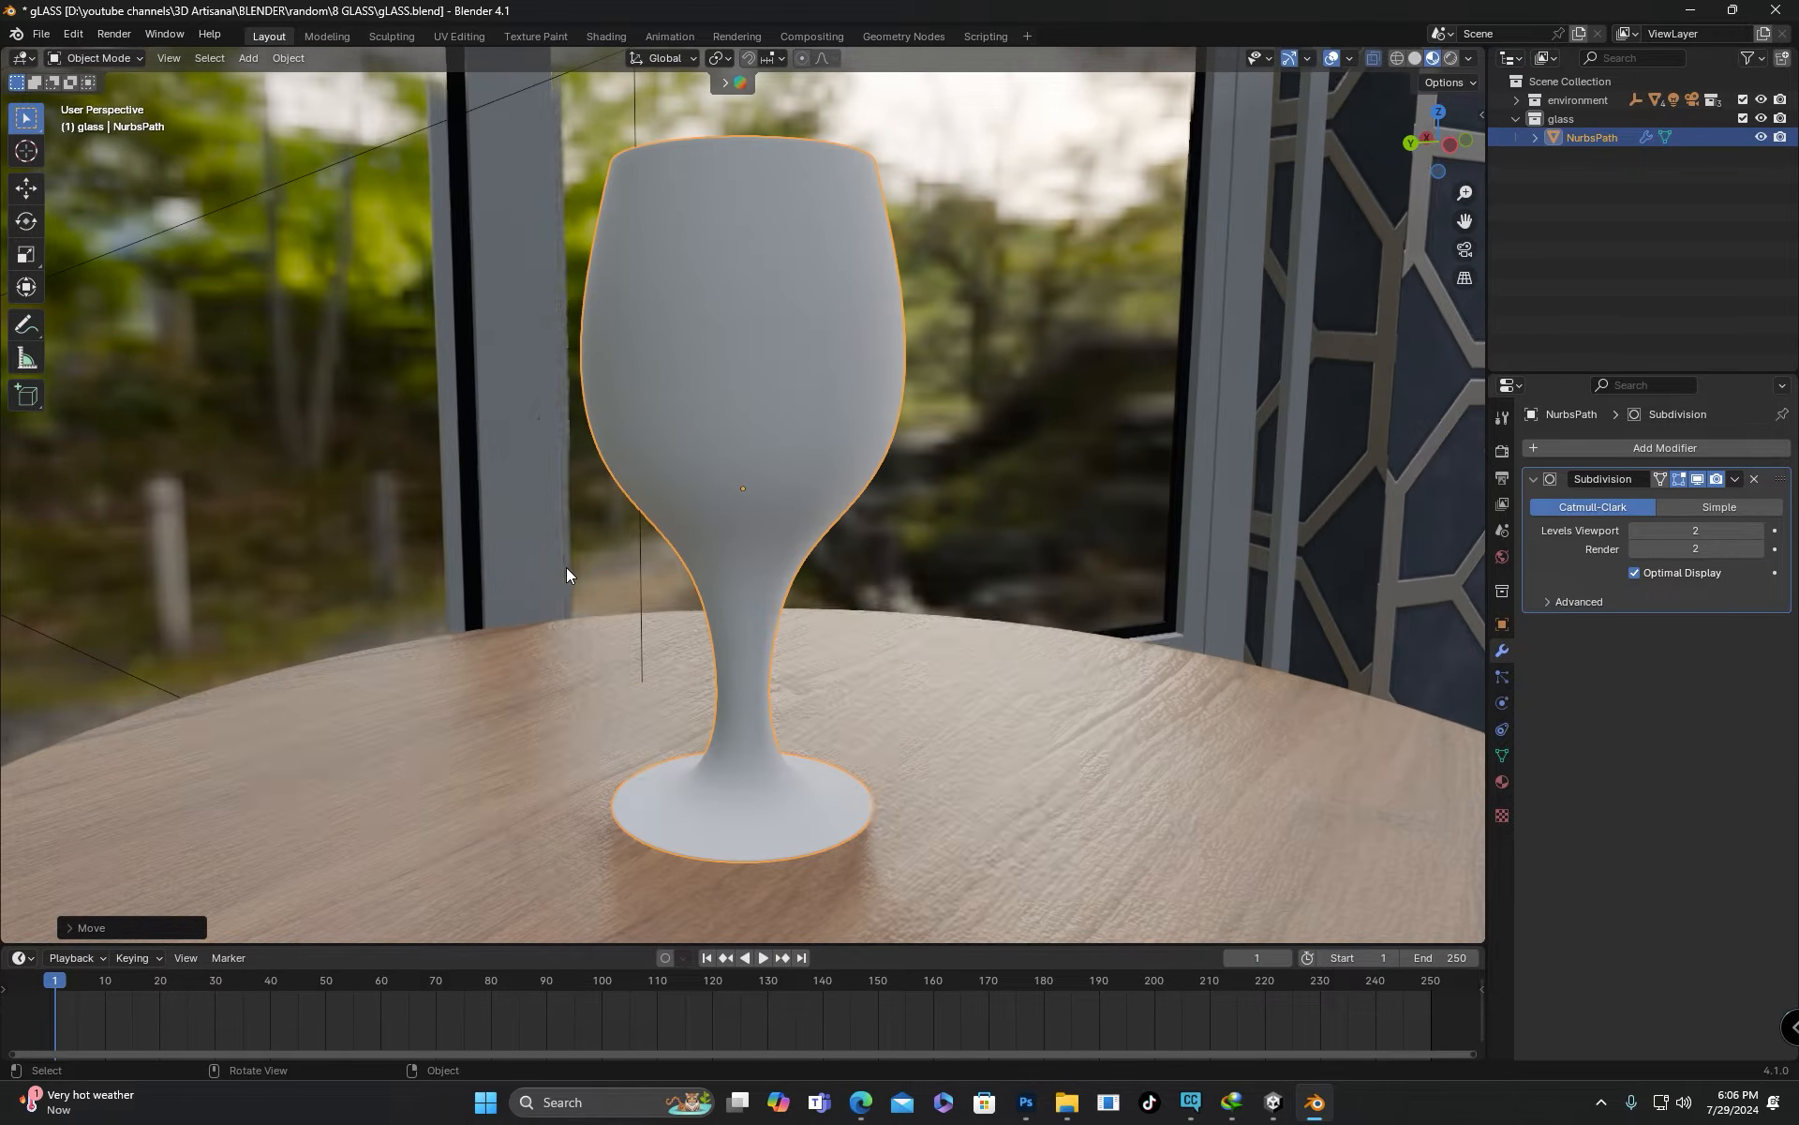
pyautogui.keyDown('shift'); pyautogui.moveTo(566, 567); pyautogui.dragTo(532, 328, button='middle'); pyautogui.keyUp('shift')
pyautogui.scroll(3, 534, 333)
pyautogui.moveTo(635, 474); pyautogui.dragTo(638, 447, button='middle')
pyautogui.press('g')
pyautogui.press('z')
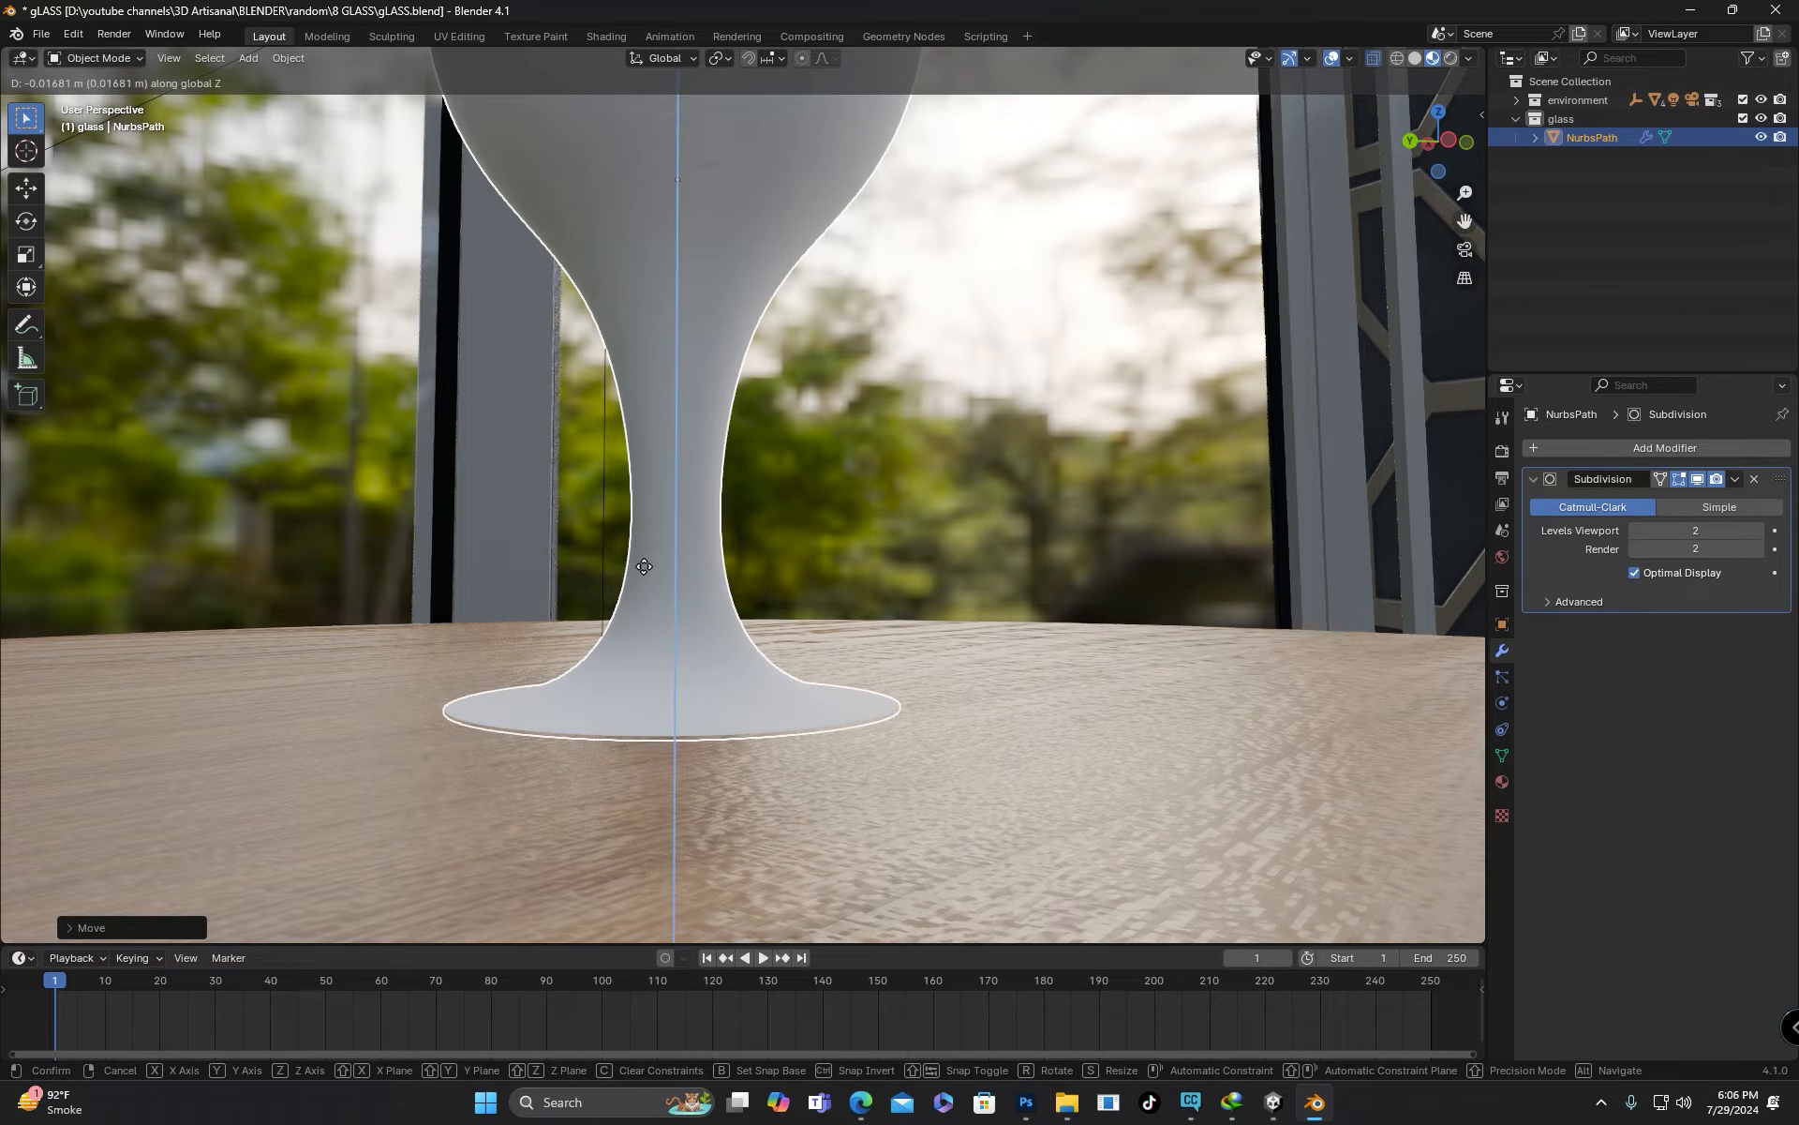
pyautogui.click(644, 566)
# Show the scene through the camera and select the wine glass
pyautogui.scroll(-4, 636, 582)
pyautogui.moveTo(635, 582); pyautogui.dragTo(853, 702, button='middle')
pyautogui.press('KP_0')
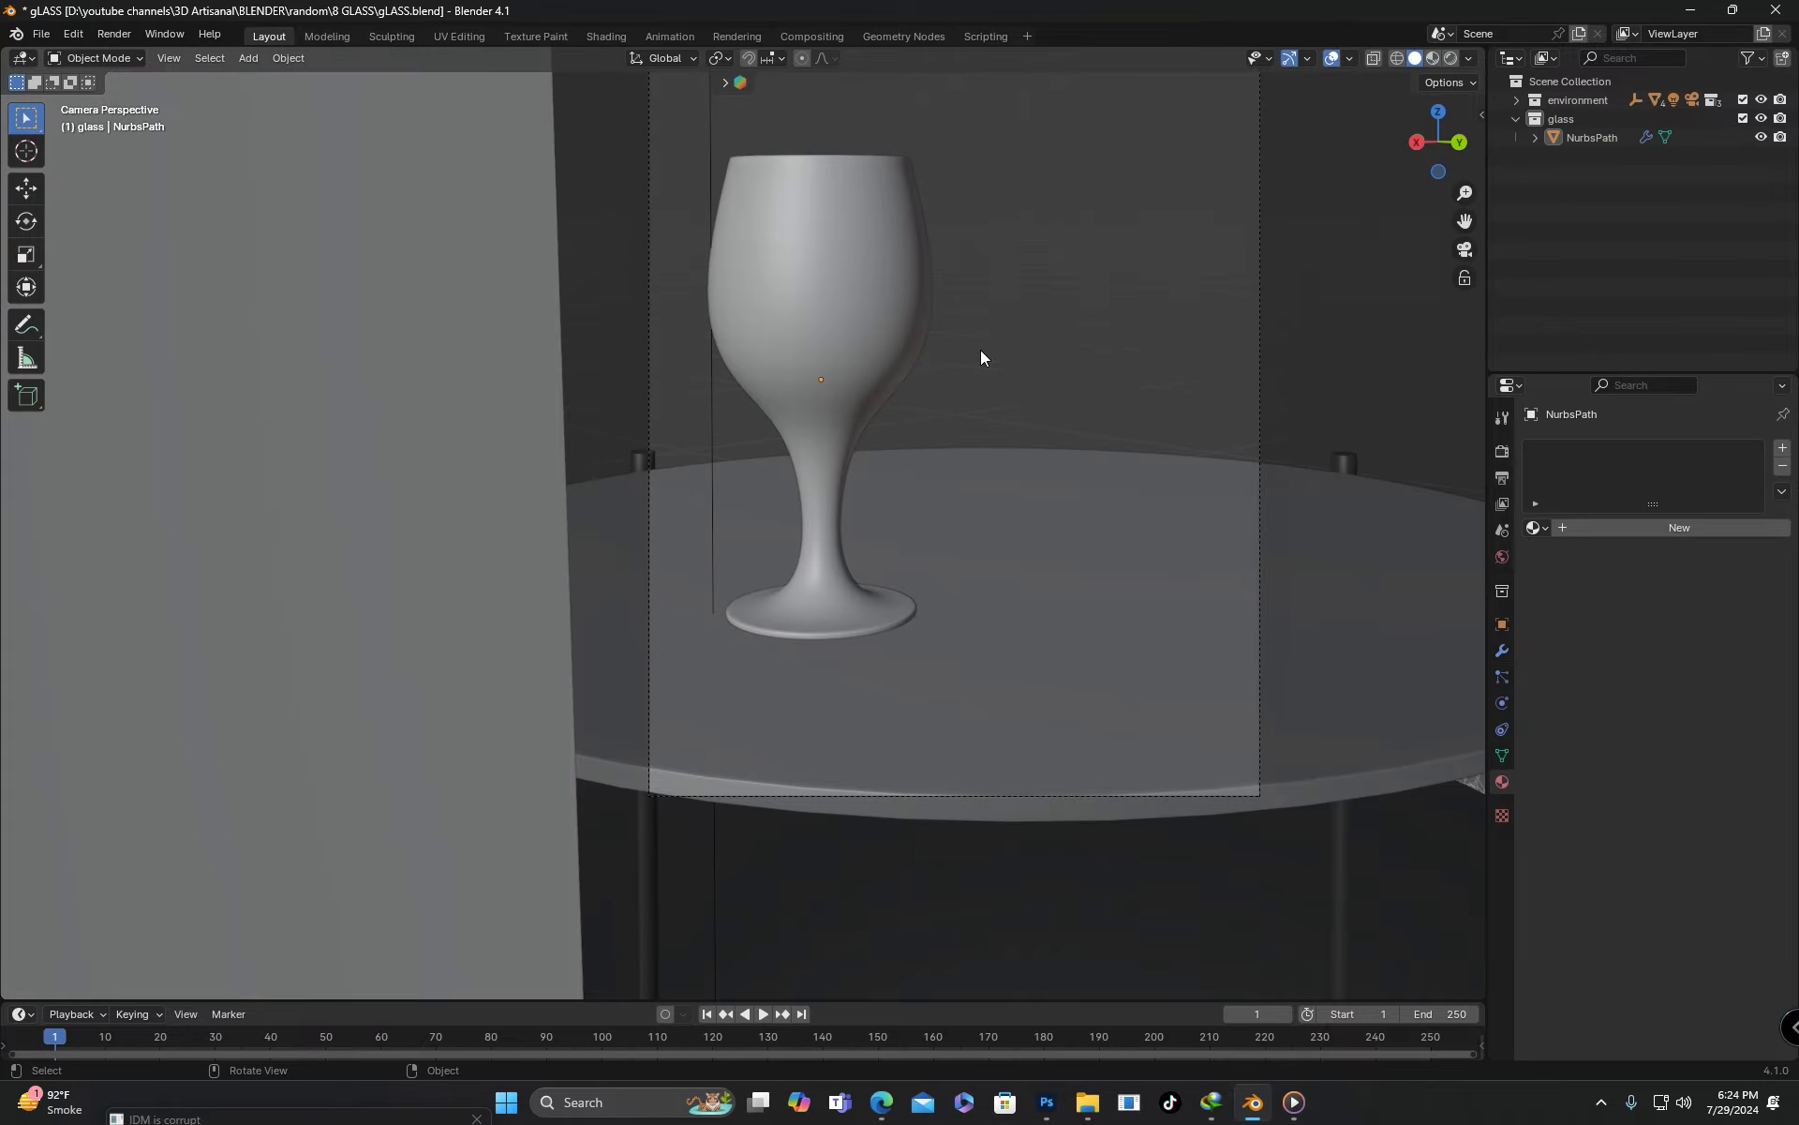
pyautogui.moveTo(980, 351); pyautogui.dragTo(965, 404, button='middle')
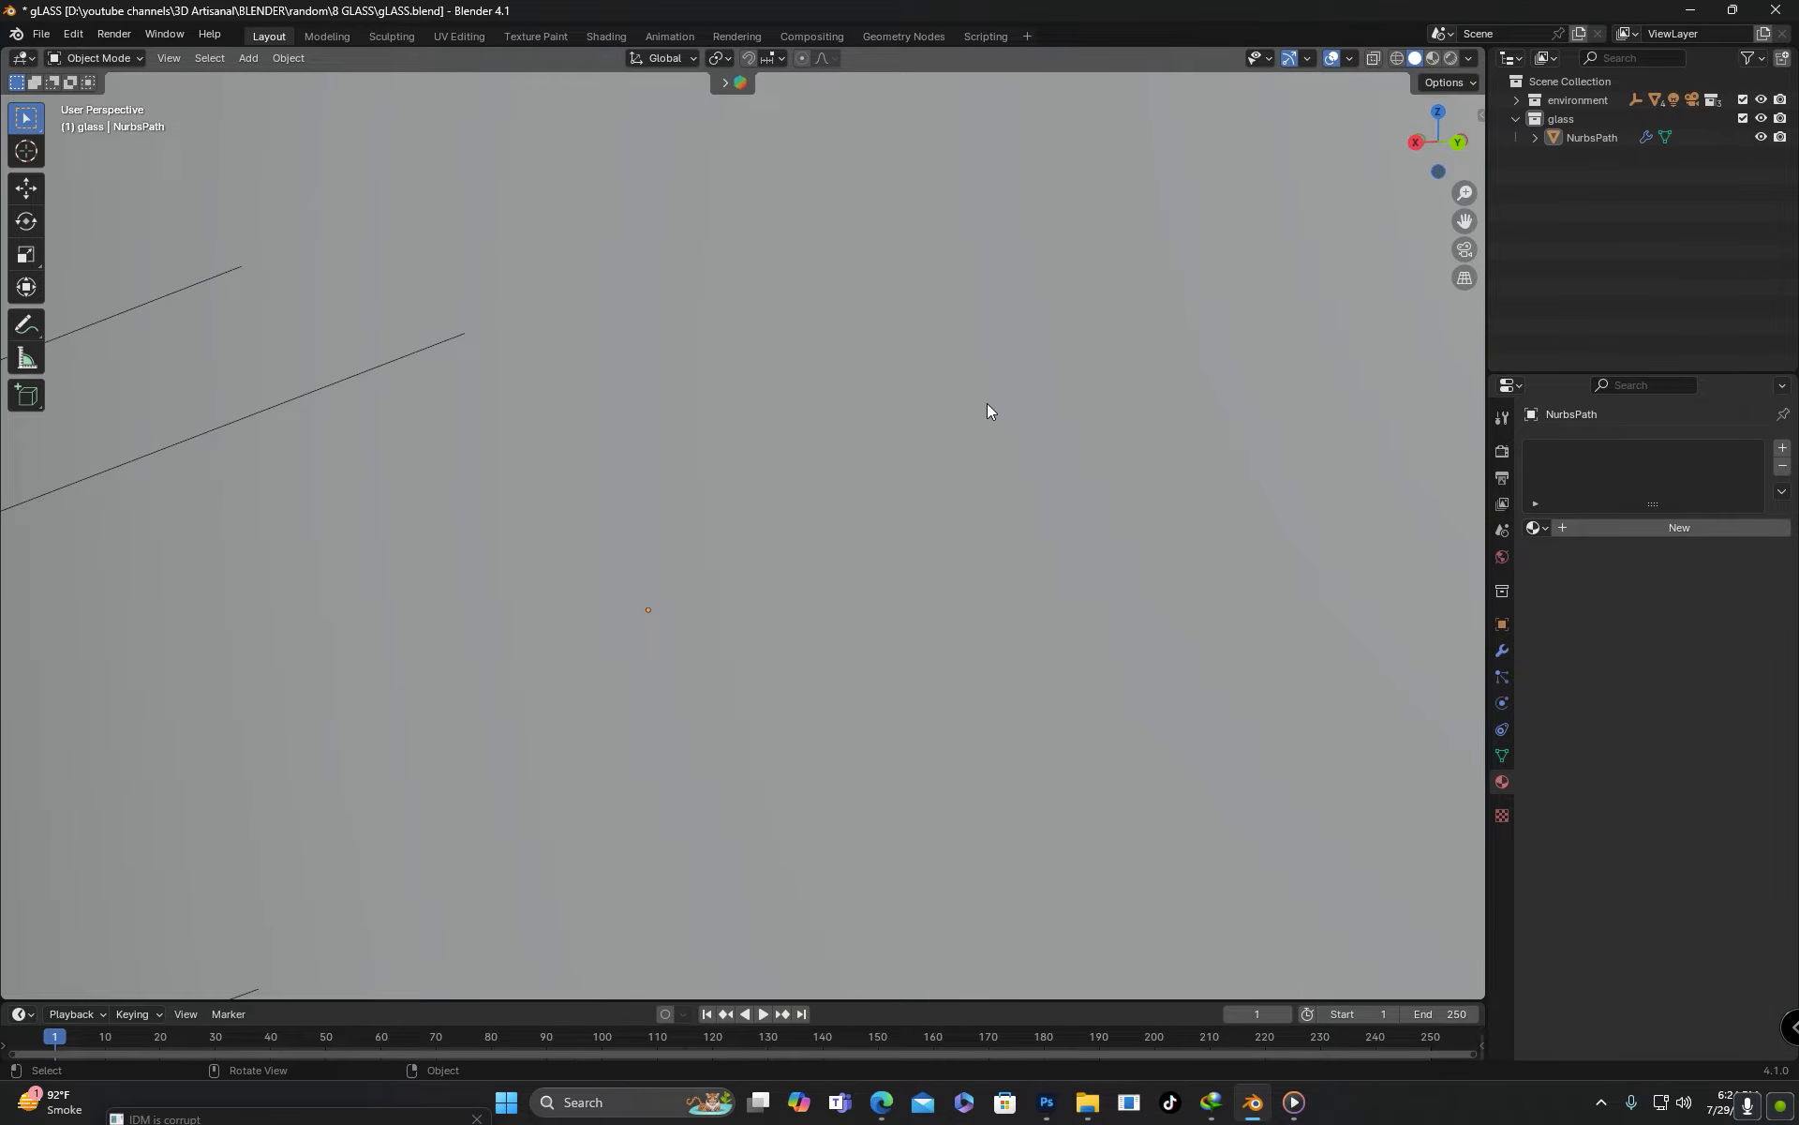
pyautogui.press('KP_0')
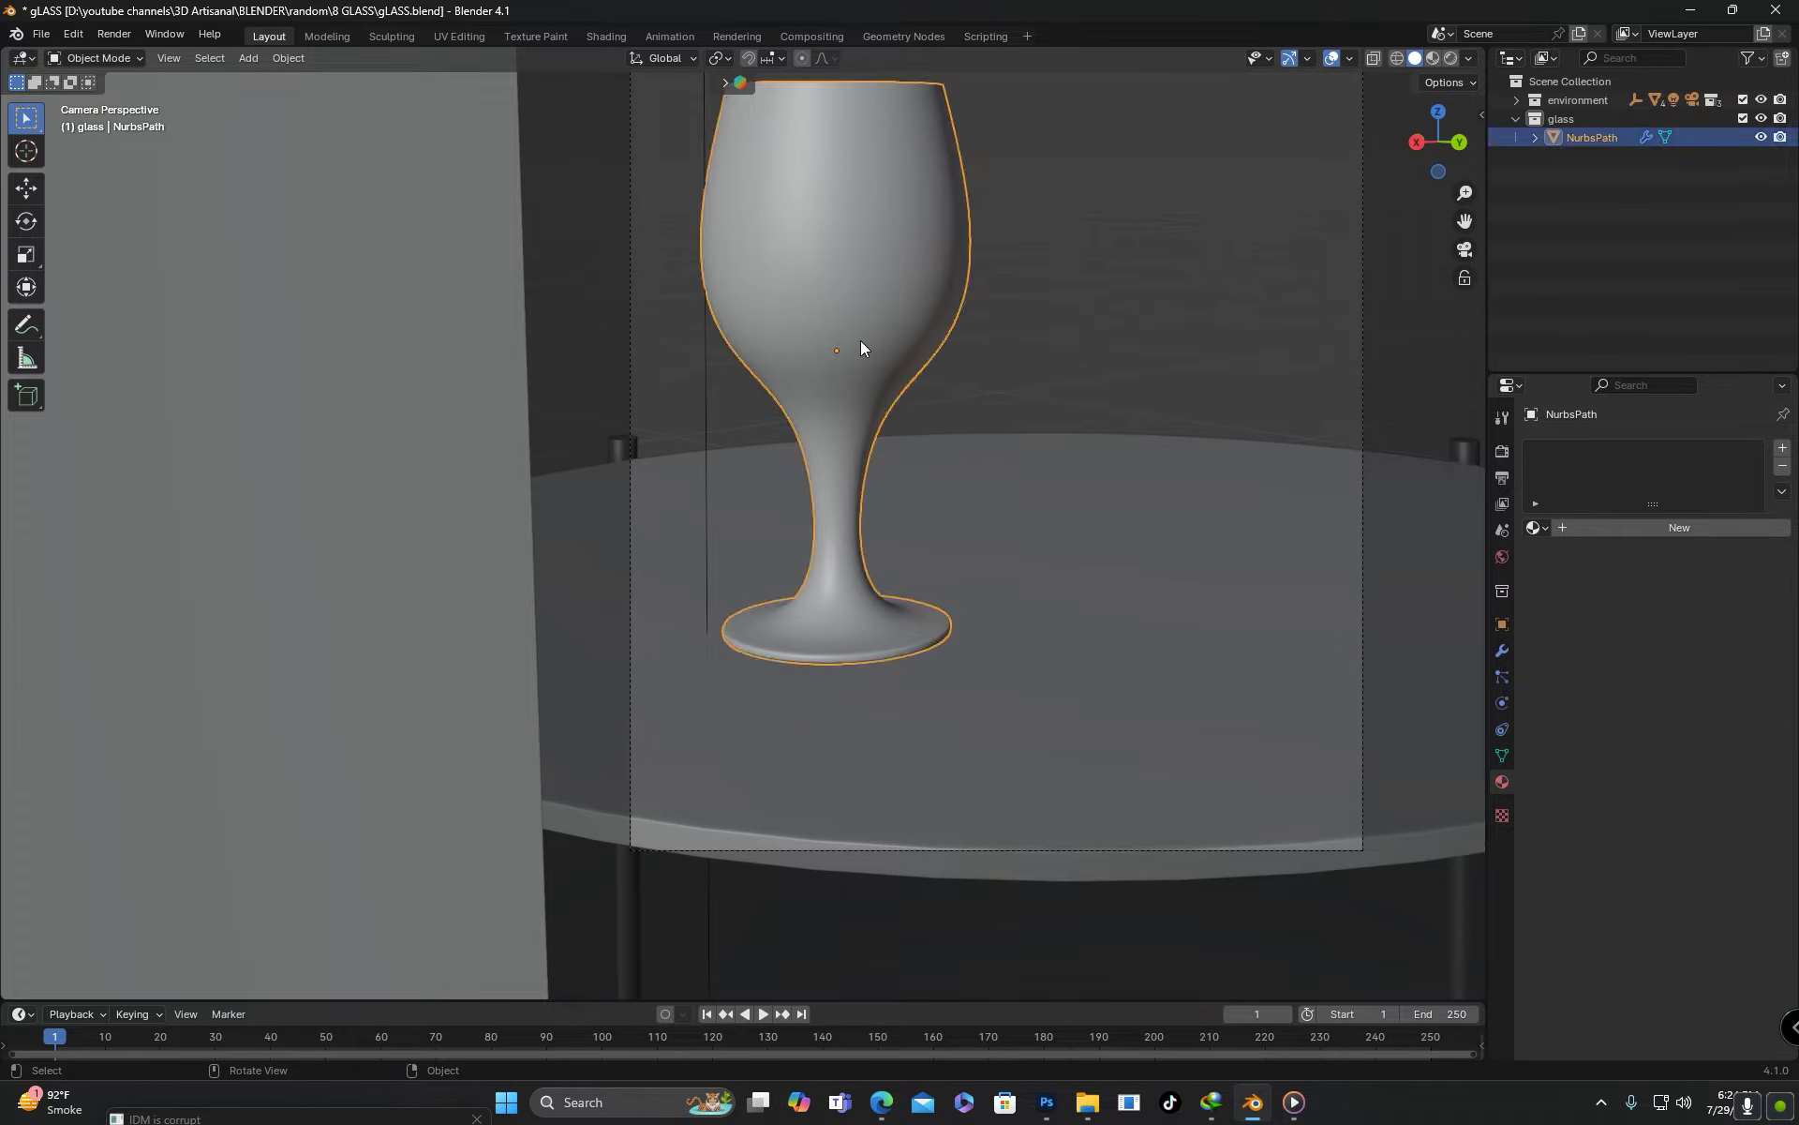
pyautogui.click(861, 348)
pyautogui.scroll(-3, 857, 375)
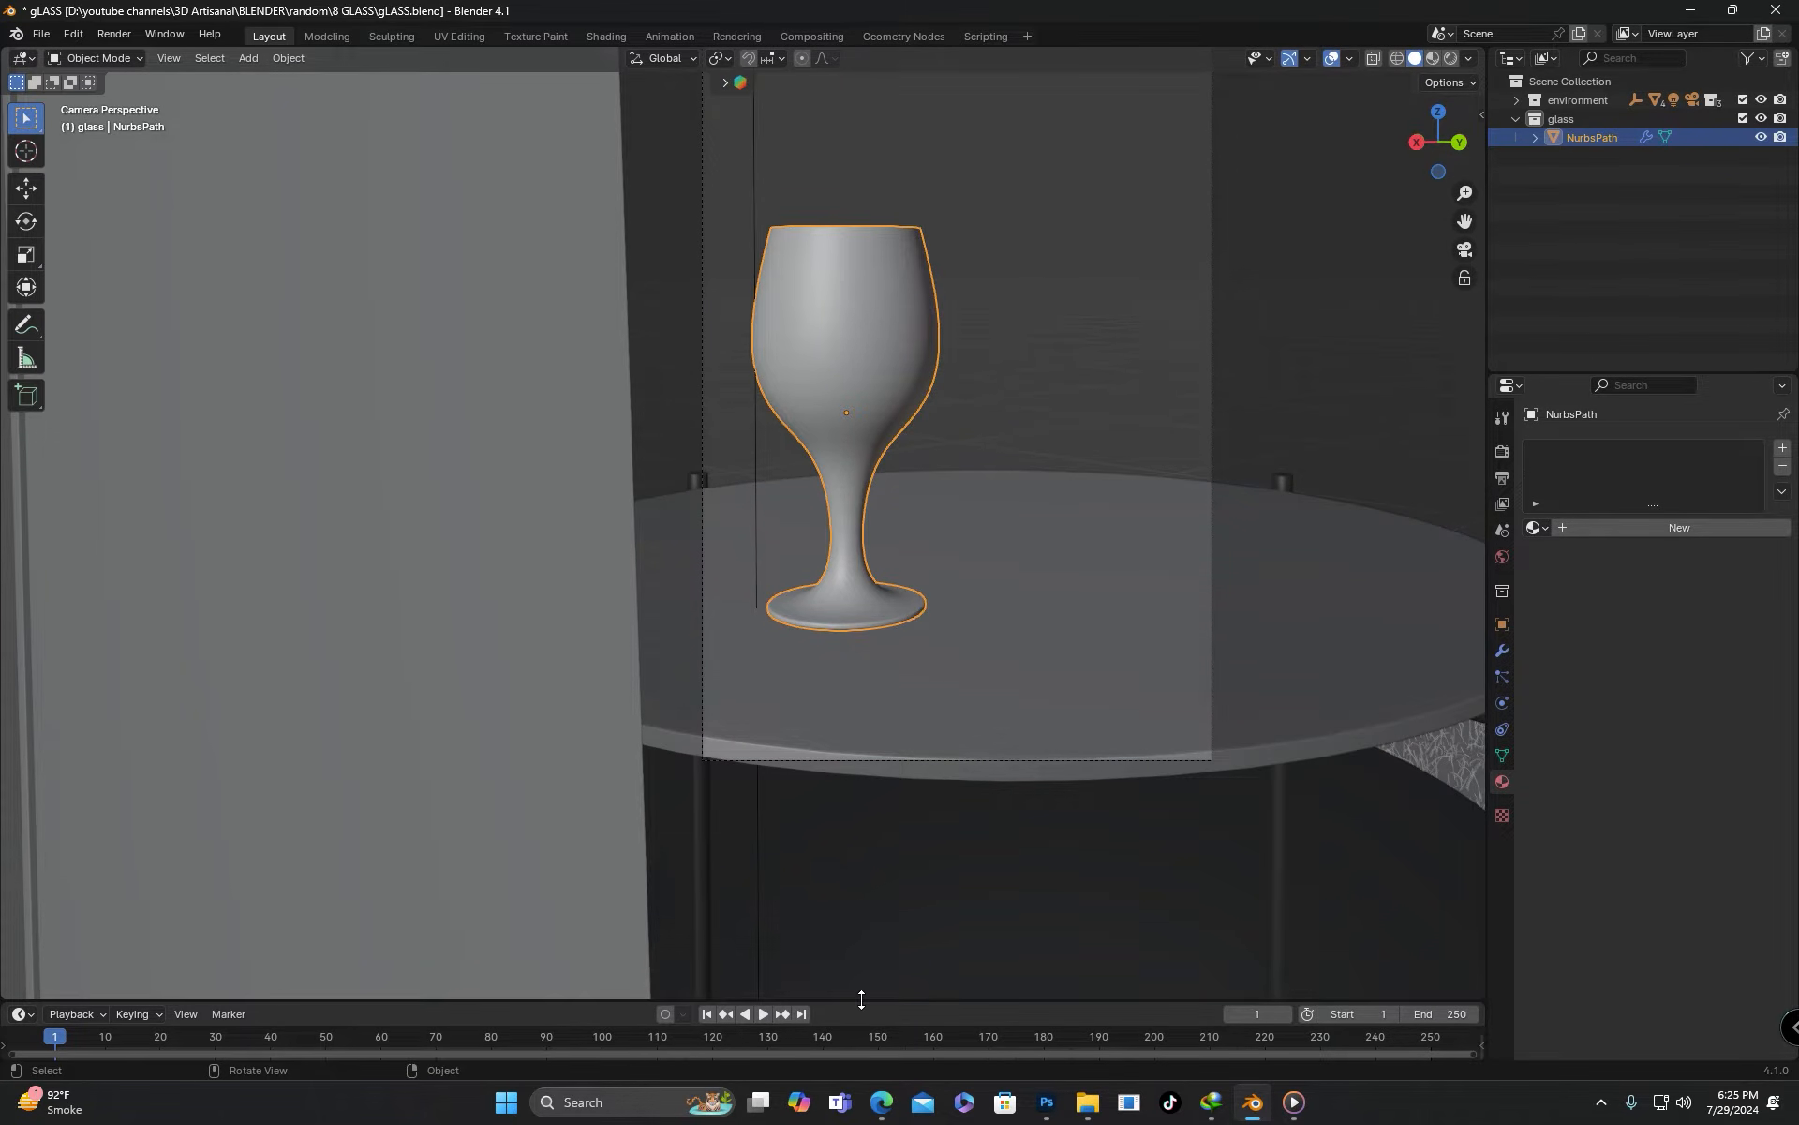
# Enlarge the timeline area and change it into a Shader Editor
pyautogui.moveTo(861, 999); pyautogui.dragTo(861, 712)
pyautogui.click(20, 727)
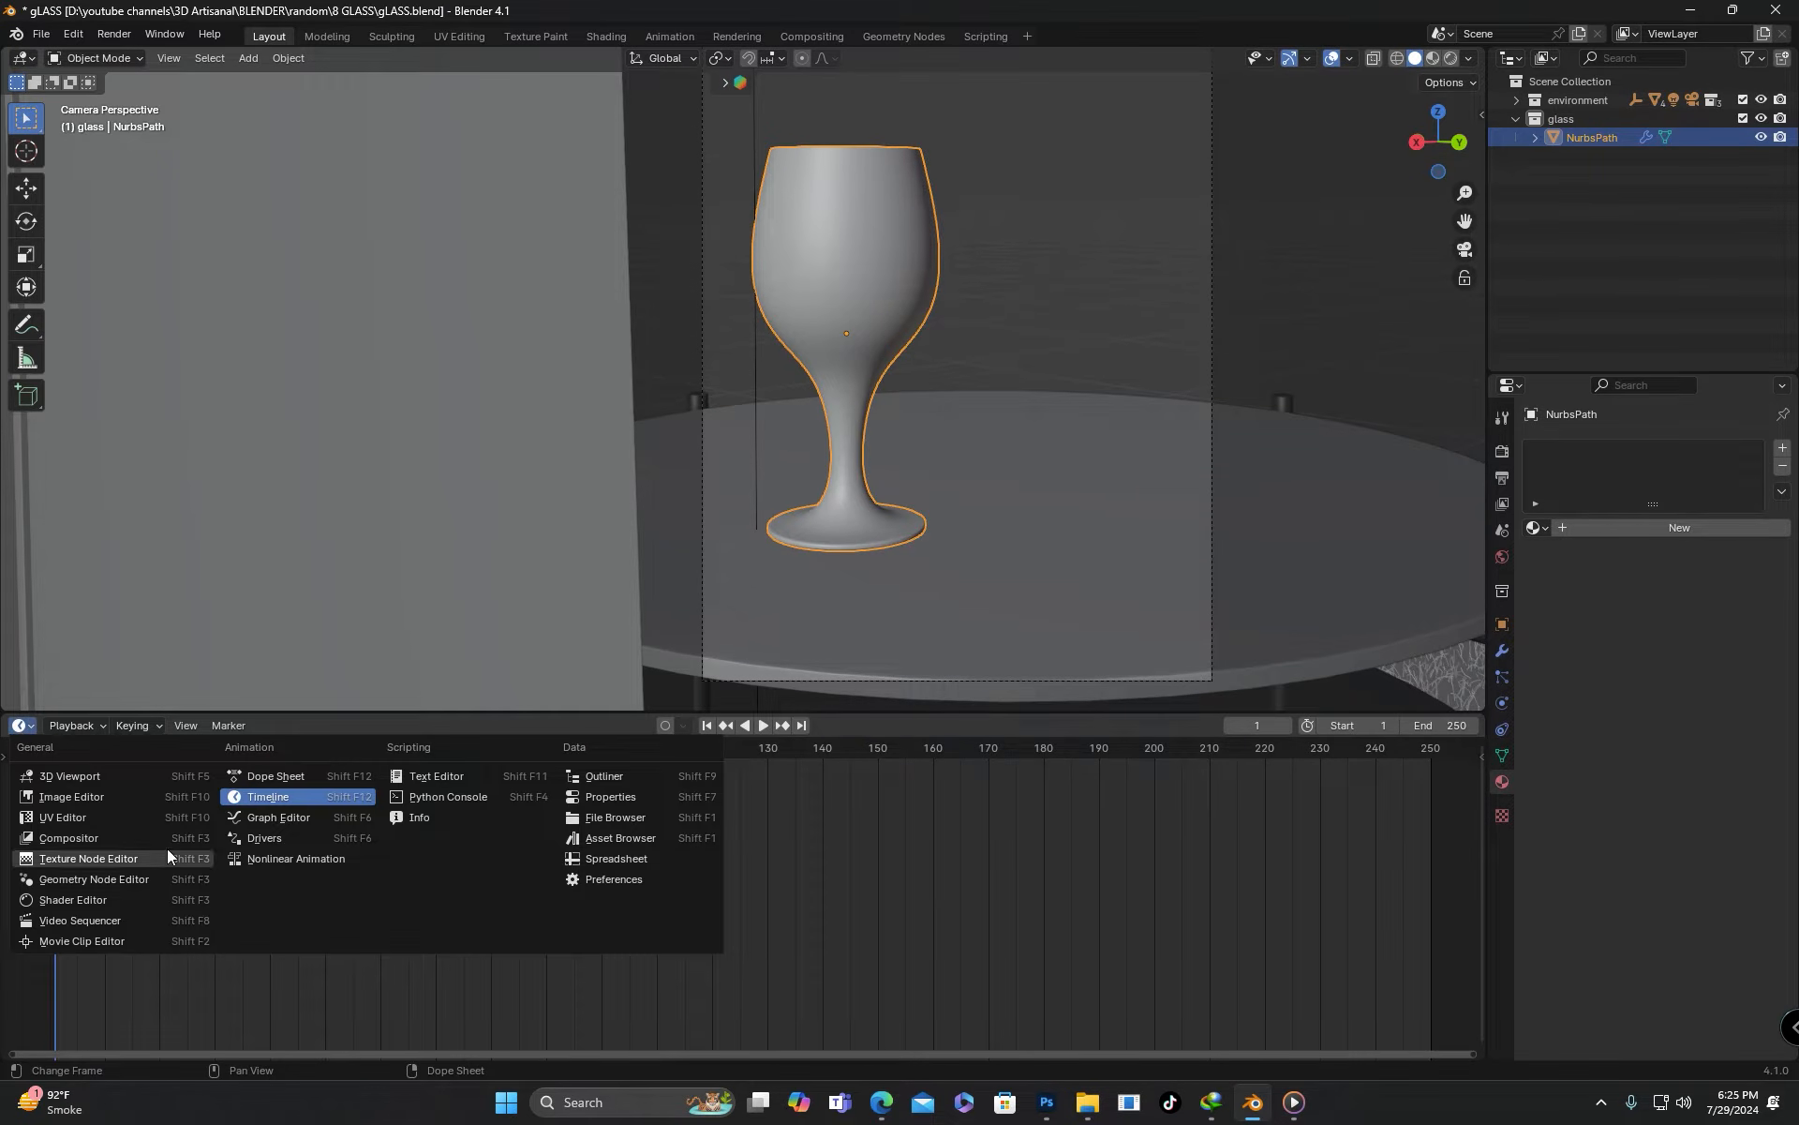
pyautogui.click(75, 900)
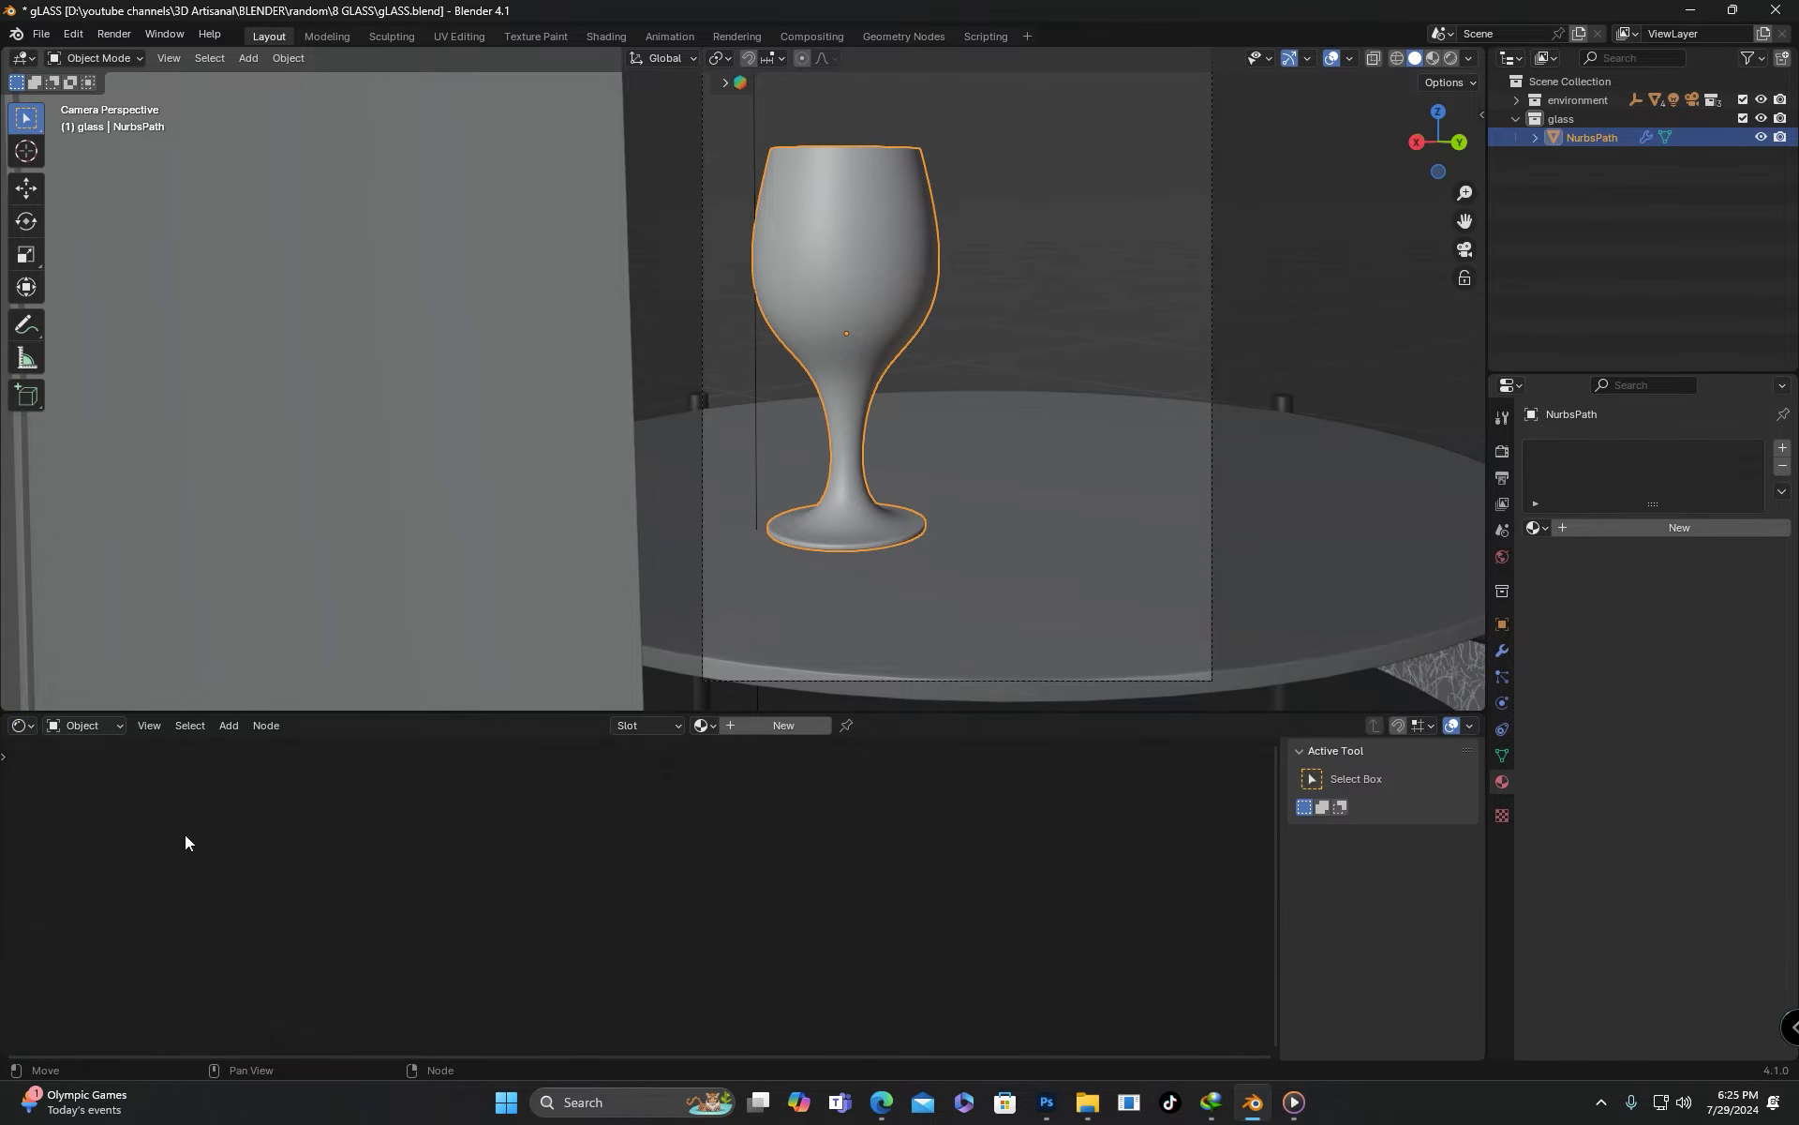
# Create a new material for the wine glass and name it Glass
pyautogui.click(802, 728)
pyautogui.click(693, 725)
pyautogui.write('Glass')
pyautogui.press('Return')
# Replace the default shader node with a Glass BSDF linked to the Material Output's Surface, using Rendered viewport shading
pyautogui.scroll(3, 938, 937)
pyautogui.click(800, 814)
pyautogui.press('x')
pyautogui.hotkey('shift', 'a')
pyautogui.click(643, 837)
pyautogui.write('glas')
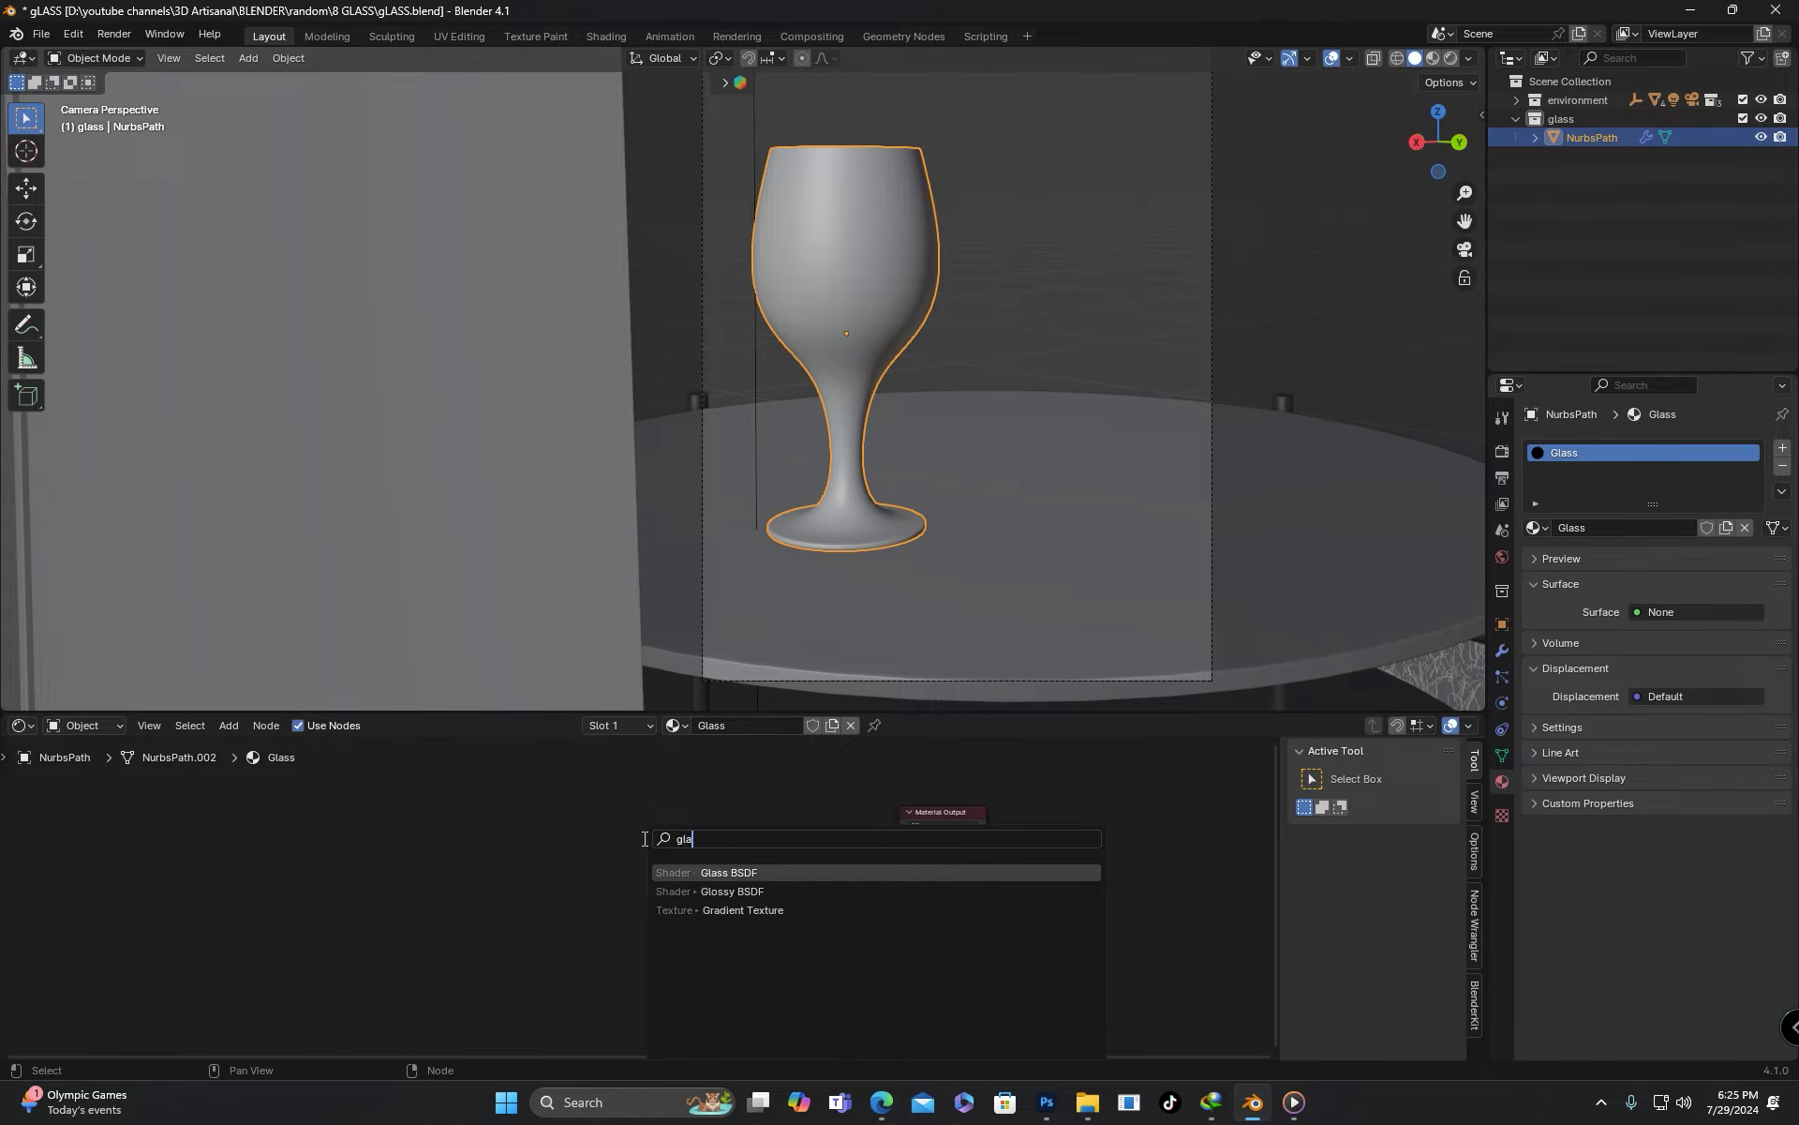
pyautogui.click(719, 870)
pyautogui.click(679, 806)
pyautogui.press('z')
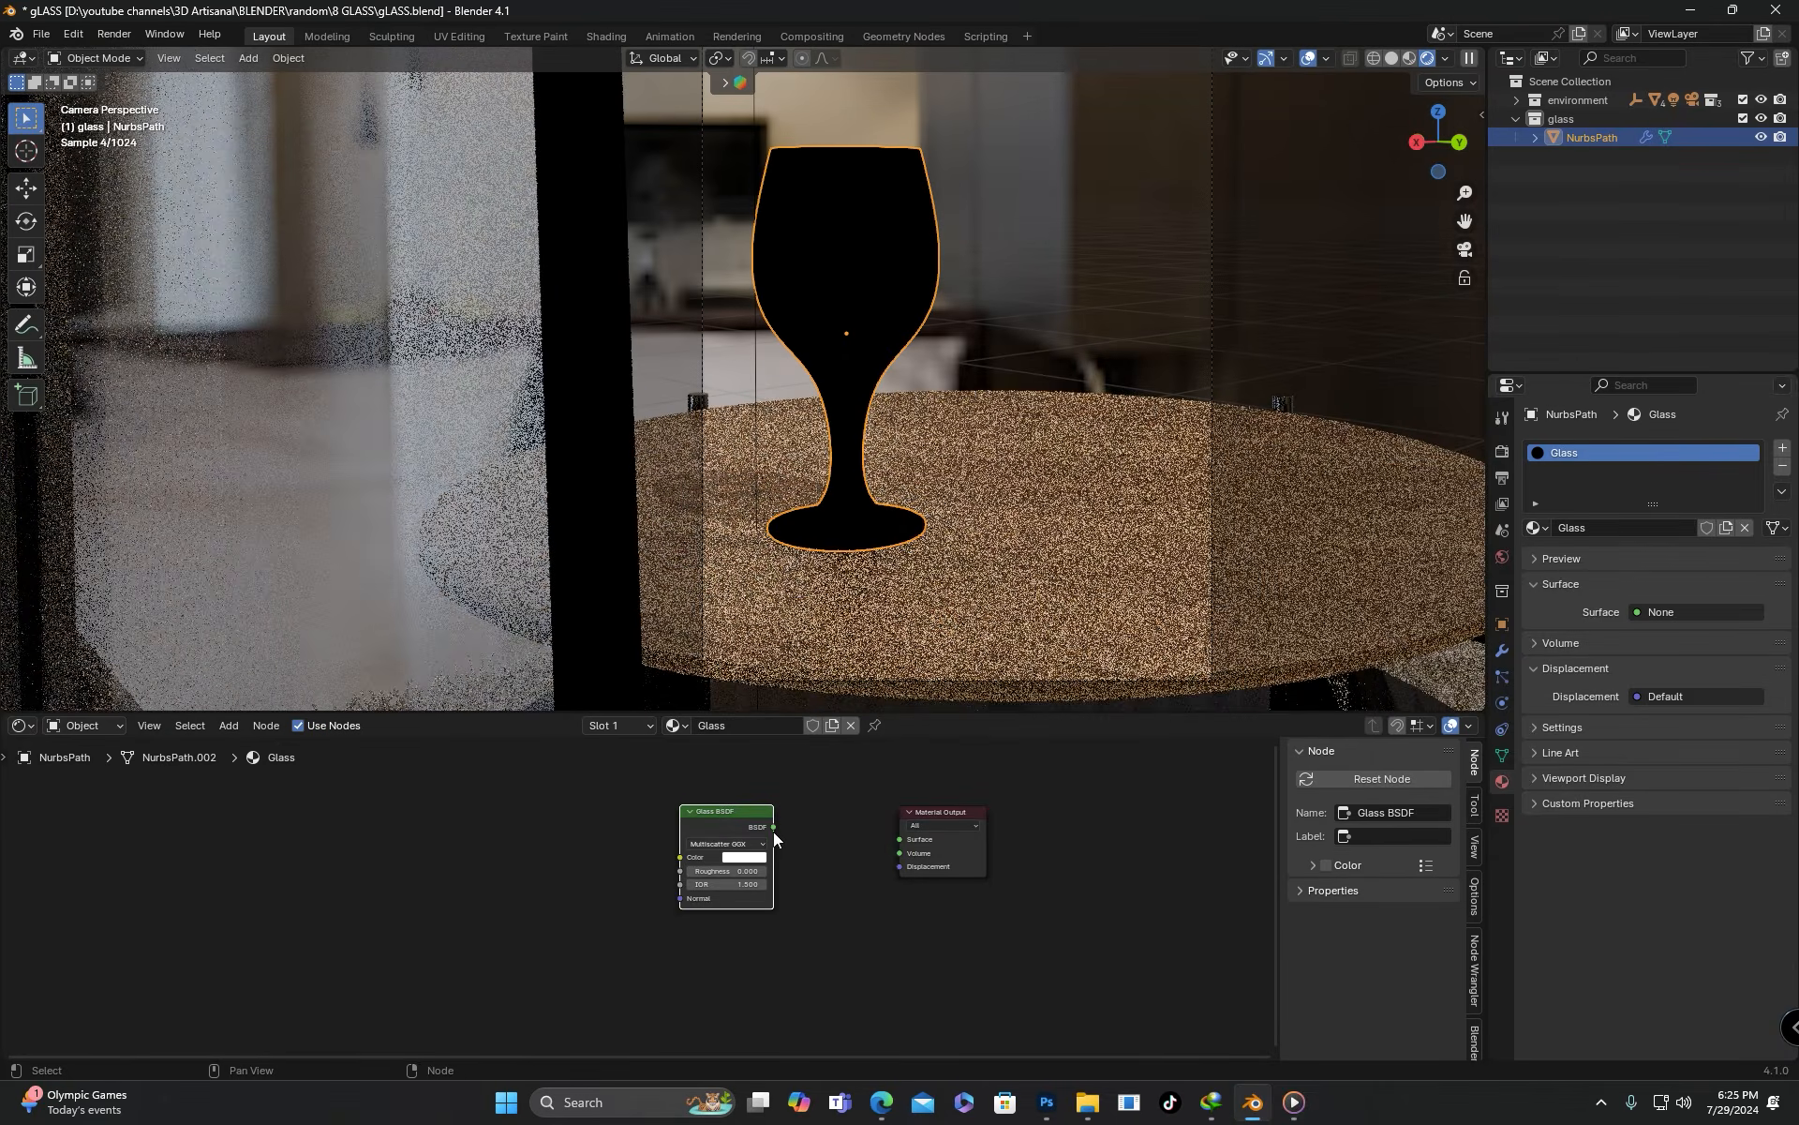
pyautogui.moveTo(773, 827); pyautogui.dragTo(898, 837)
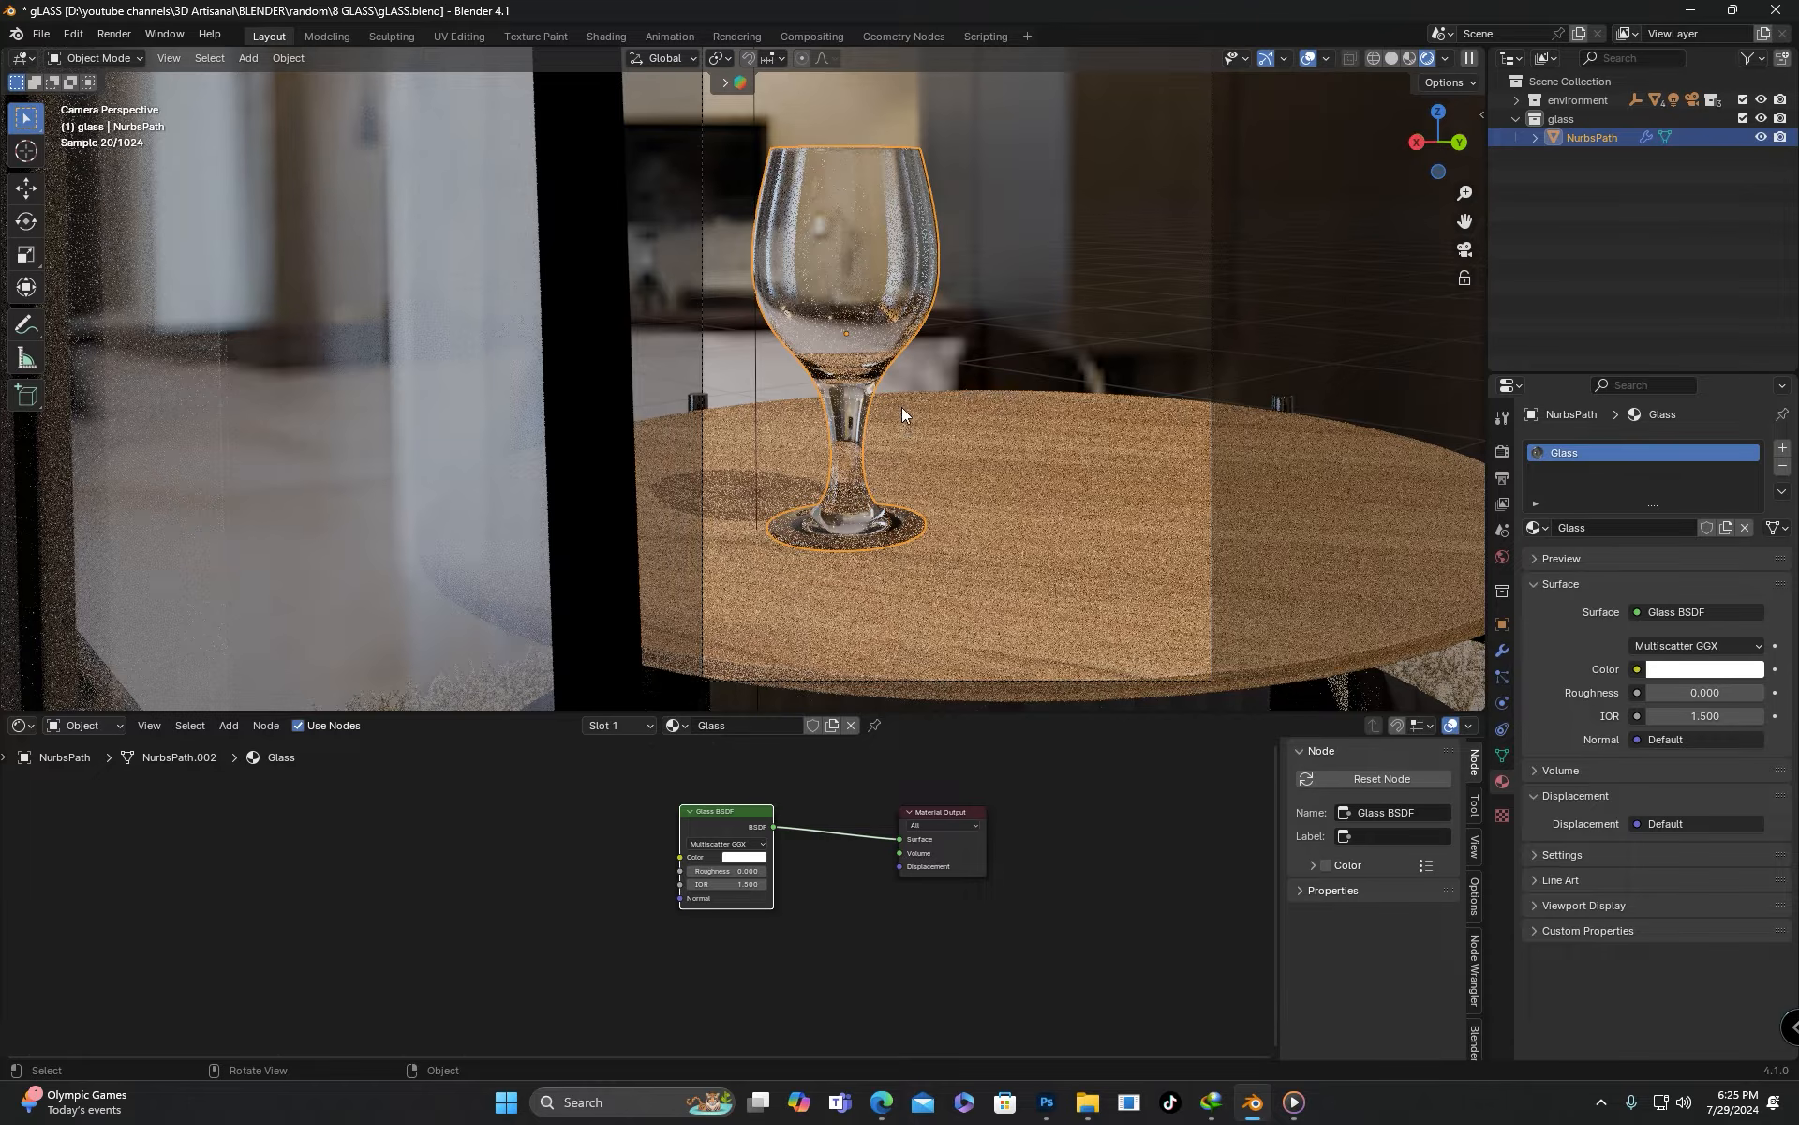
pyautogui.scroll(-2, 895, 896)
pyautogui.moveTo(895, 896); pyautogui.dragTo(918, 841, button='middle')
pyautogui.scroll(3, 917, 841)
pyautogui.click(775, 885)
pyautogui.hotkey('shift', 'a')
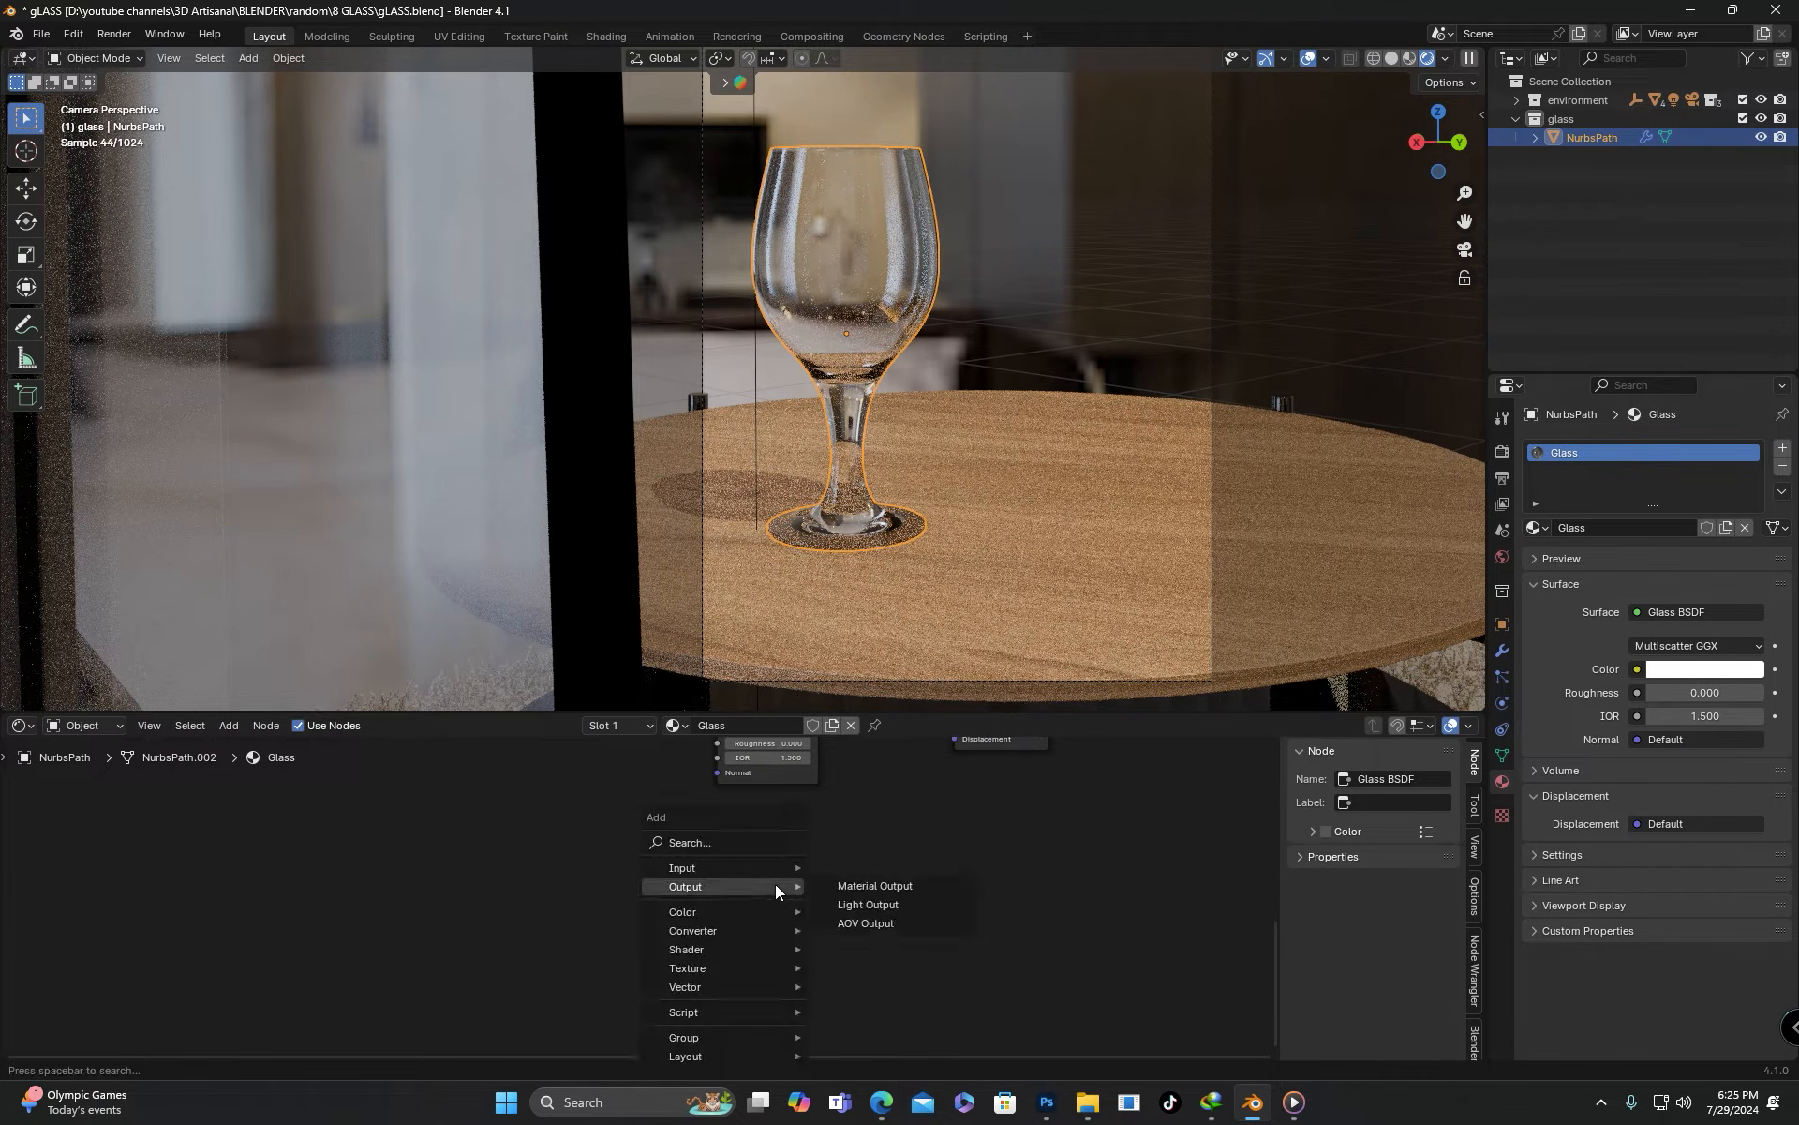
pyautogui.press('Escape')
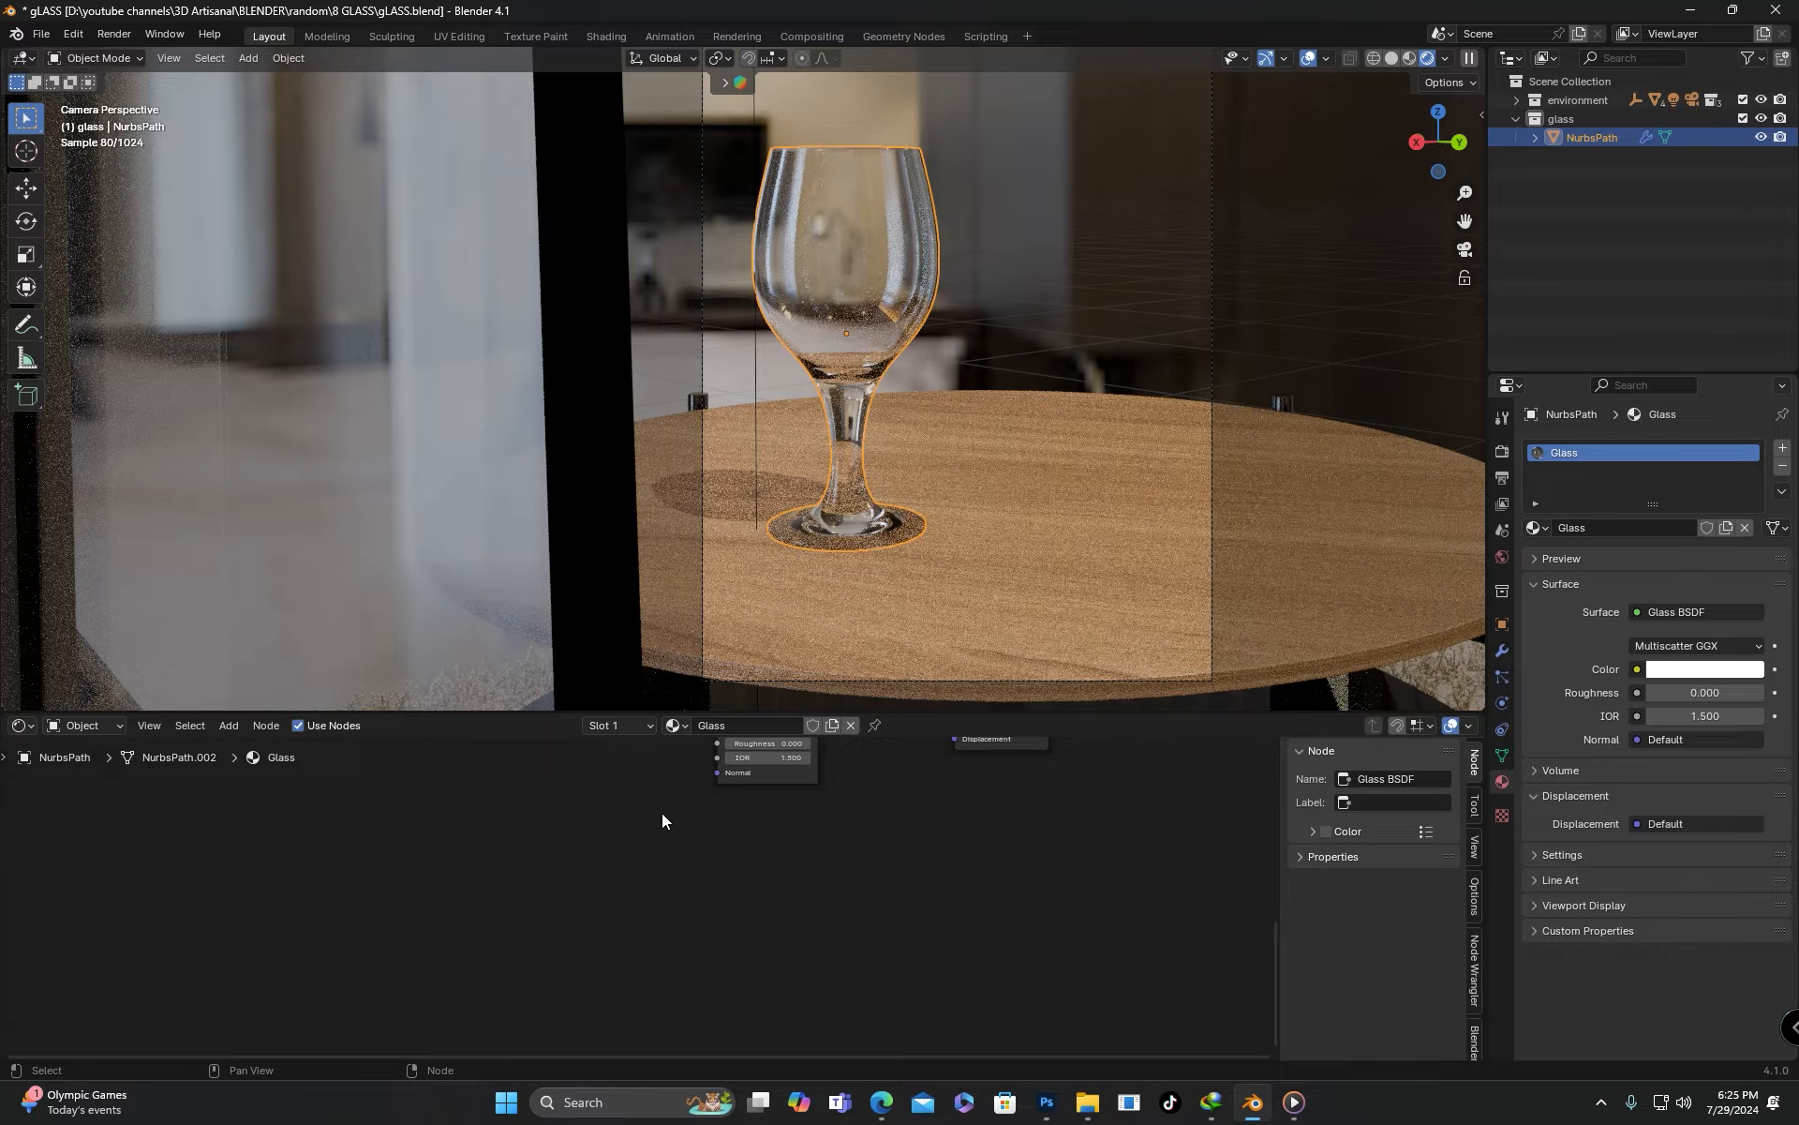
# Switch the viewport to Material Preview and add a Transparent BSDF node below the Glass BSDF
pyautogui.click(1409, 58)
pyautogui.hotkey('shift', 'a')
pyautogui.moveTo(700, 867)
pyautogui.write('trans')
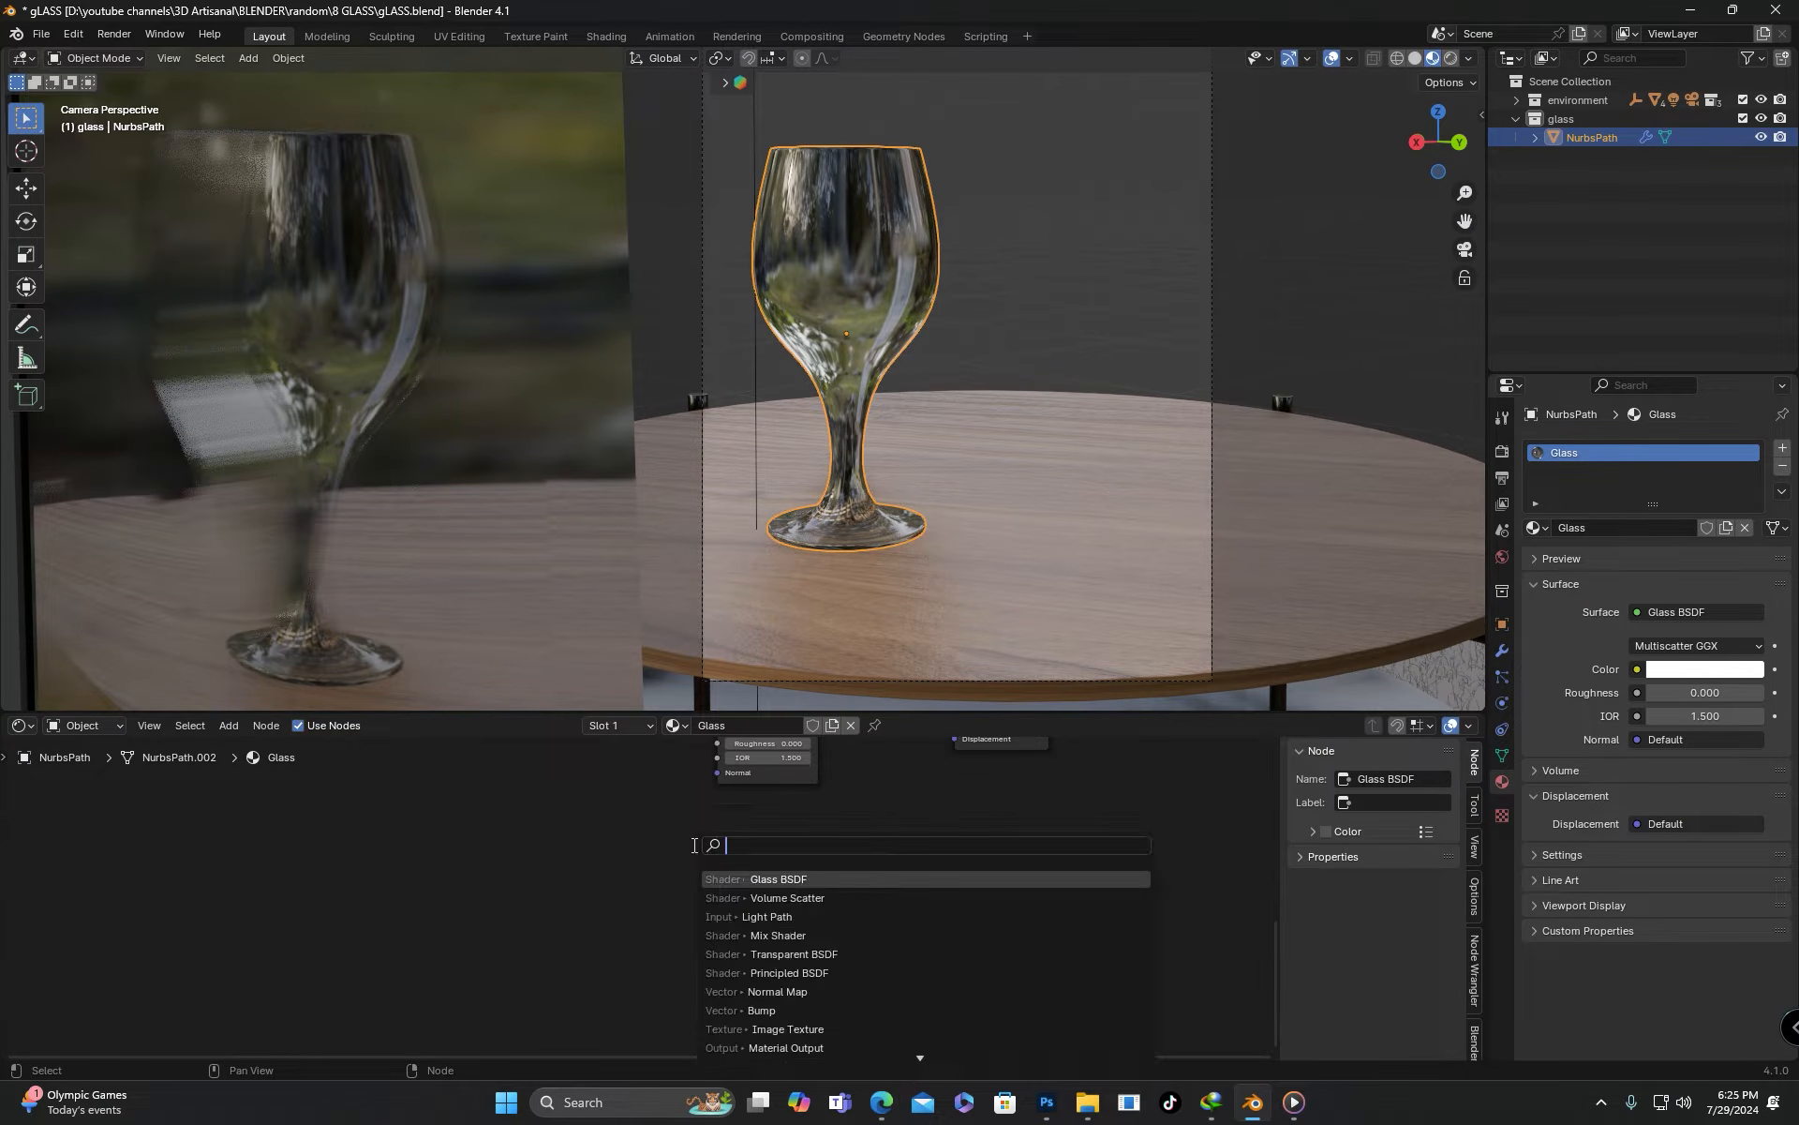
pyautogui.press('Return')
pyautogui.click(774, 1001)
# Add a Mix Shader and connect the Glass BSDF to its first shader input and the Transparent BSDF to its second
pyautogui.scroll(1, 774, 1001)
pyautogui.hotkey('shift', 'a')
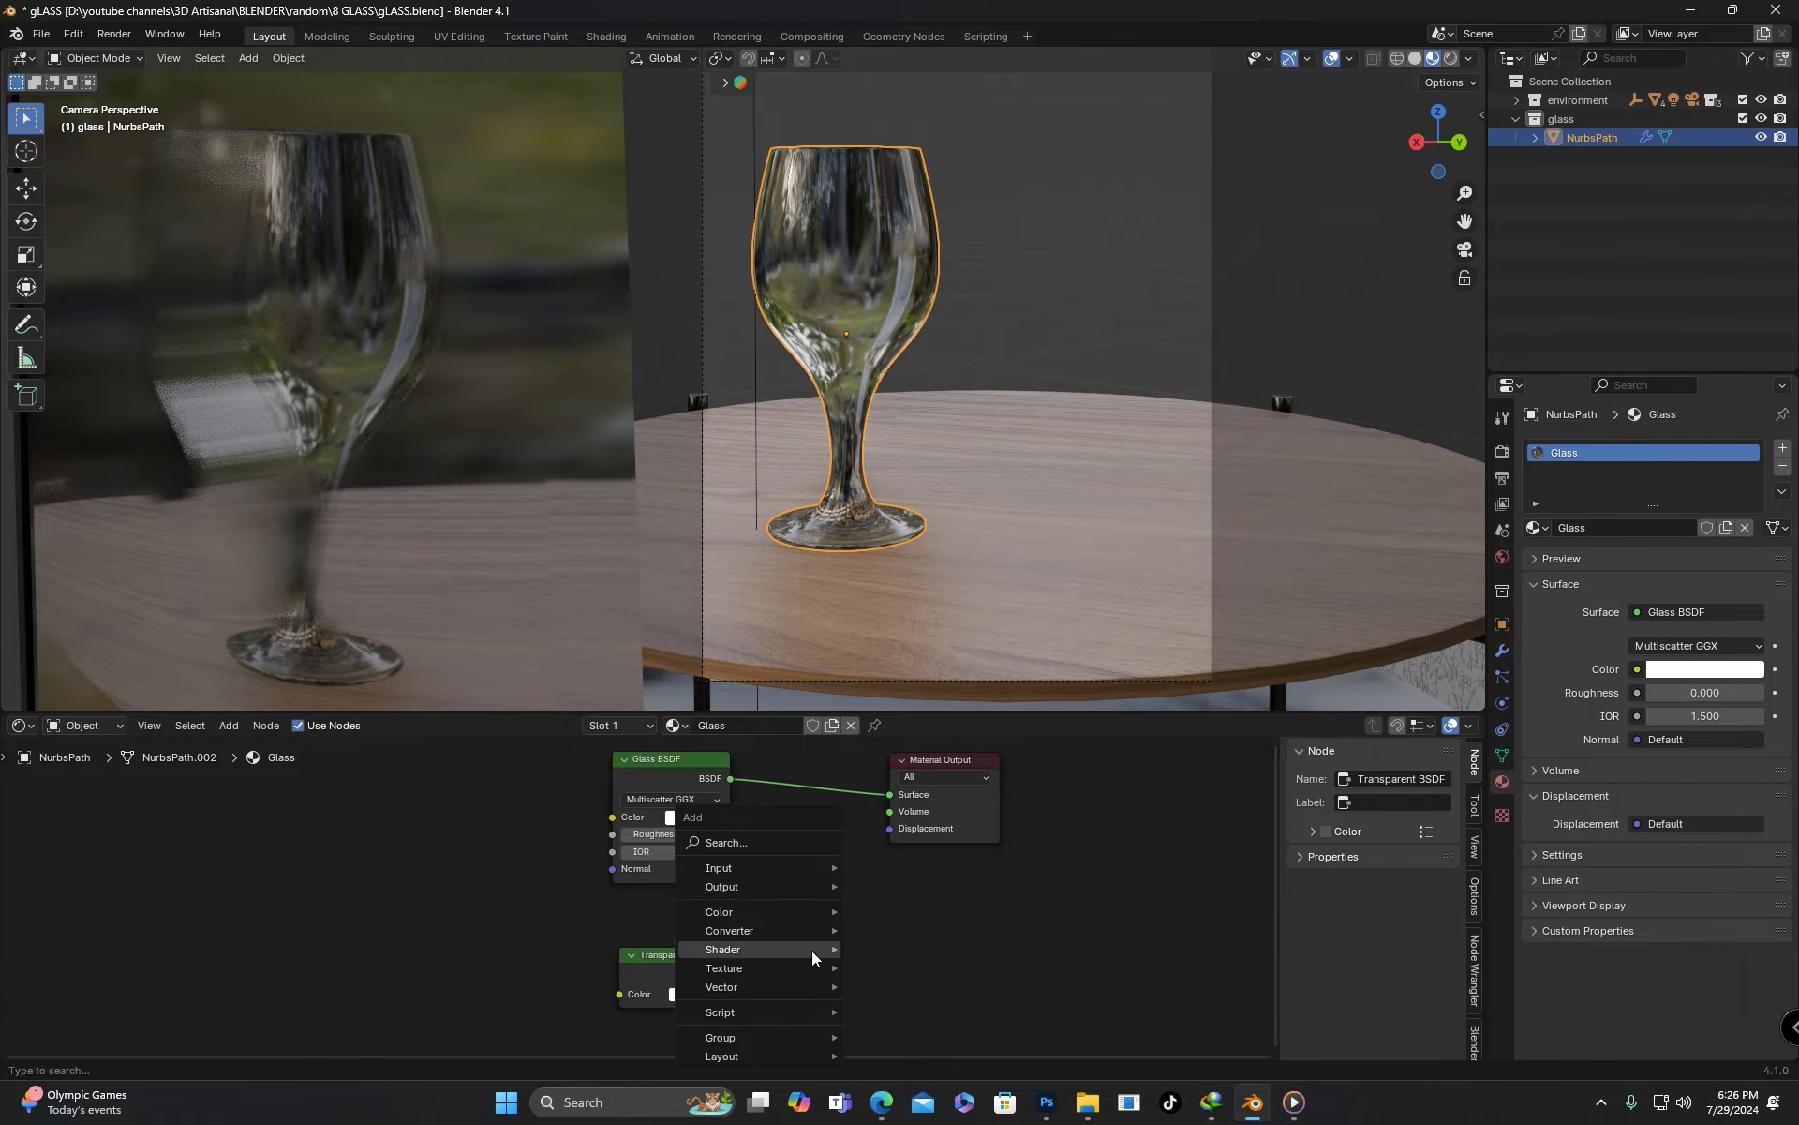
pyautogui.write('mix')
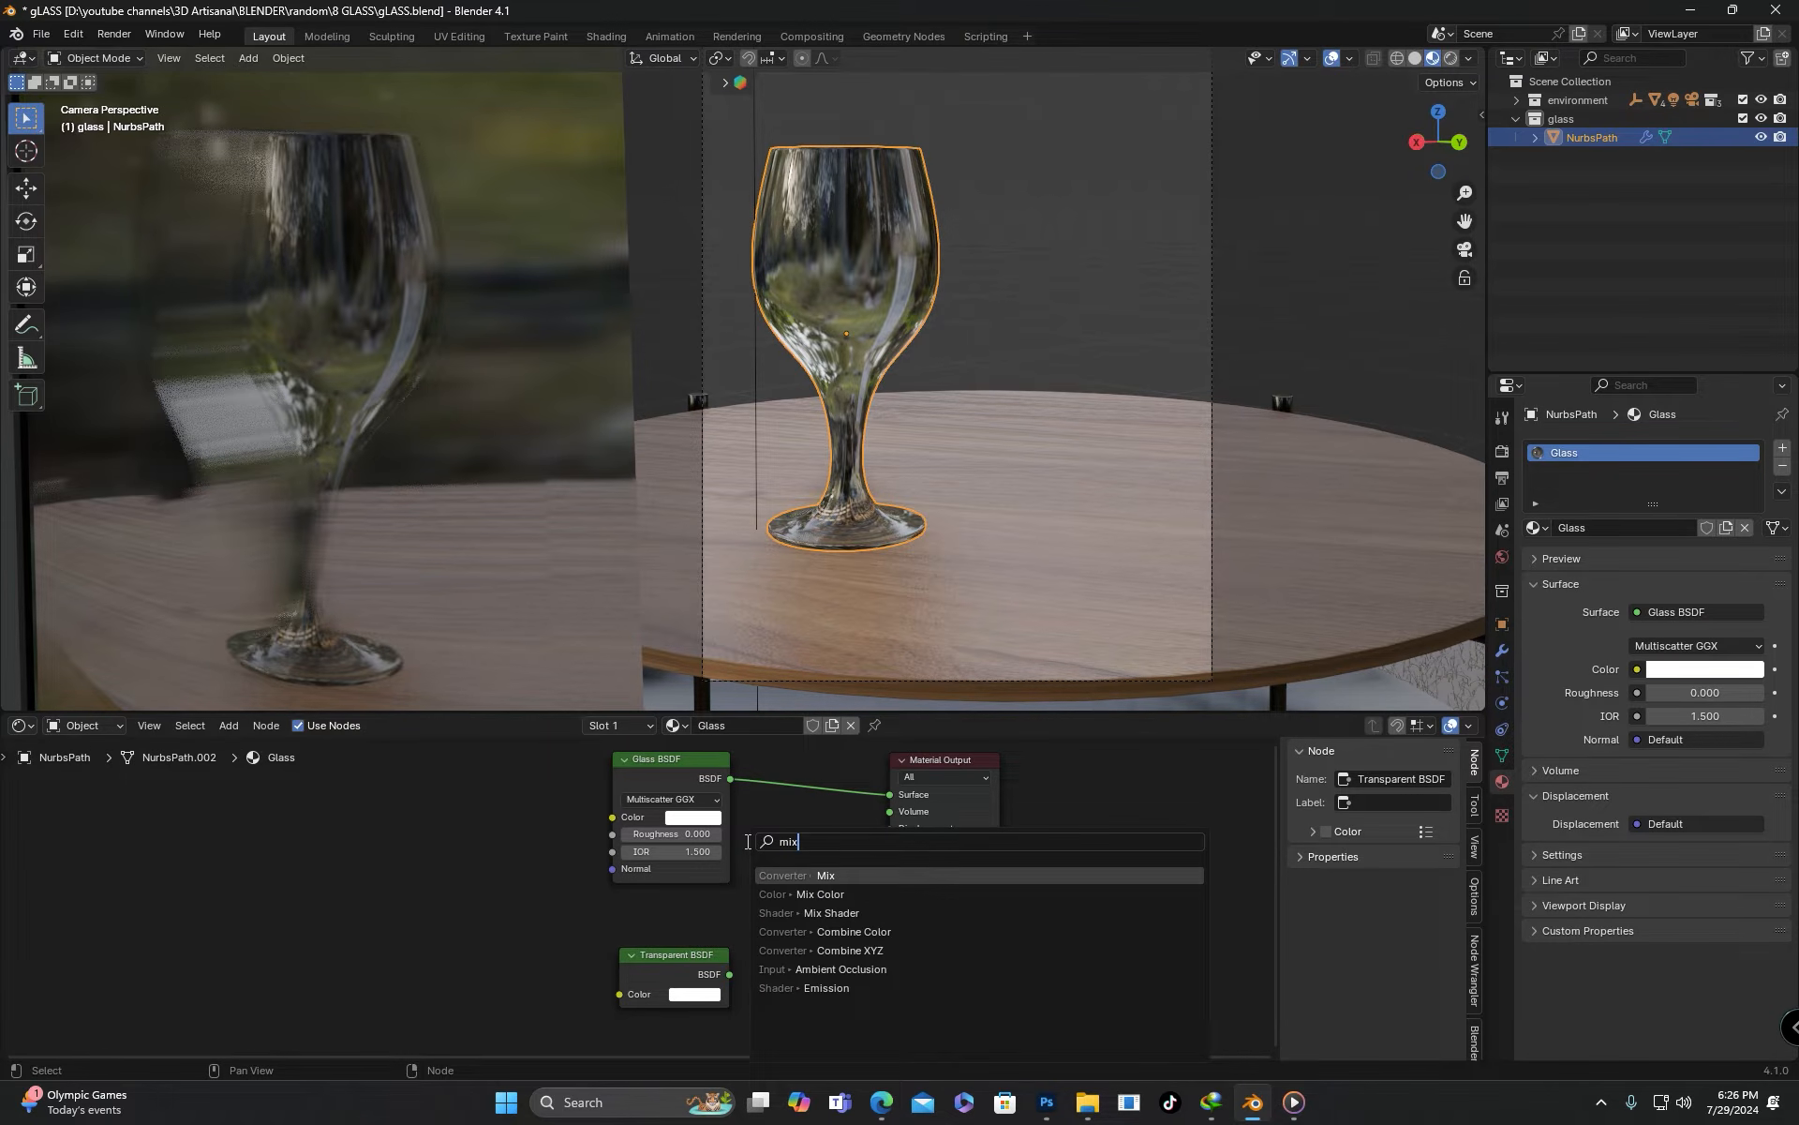
pyautogui.click(825, 912)
pyautogui.click(769, 843)
pyautogui.moveTo(732, 780); pyautogui.dragTo(767, 902)
pyautogui.moveTo(731, 974); pyautogui.dragTo(767, 917)
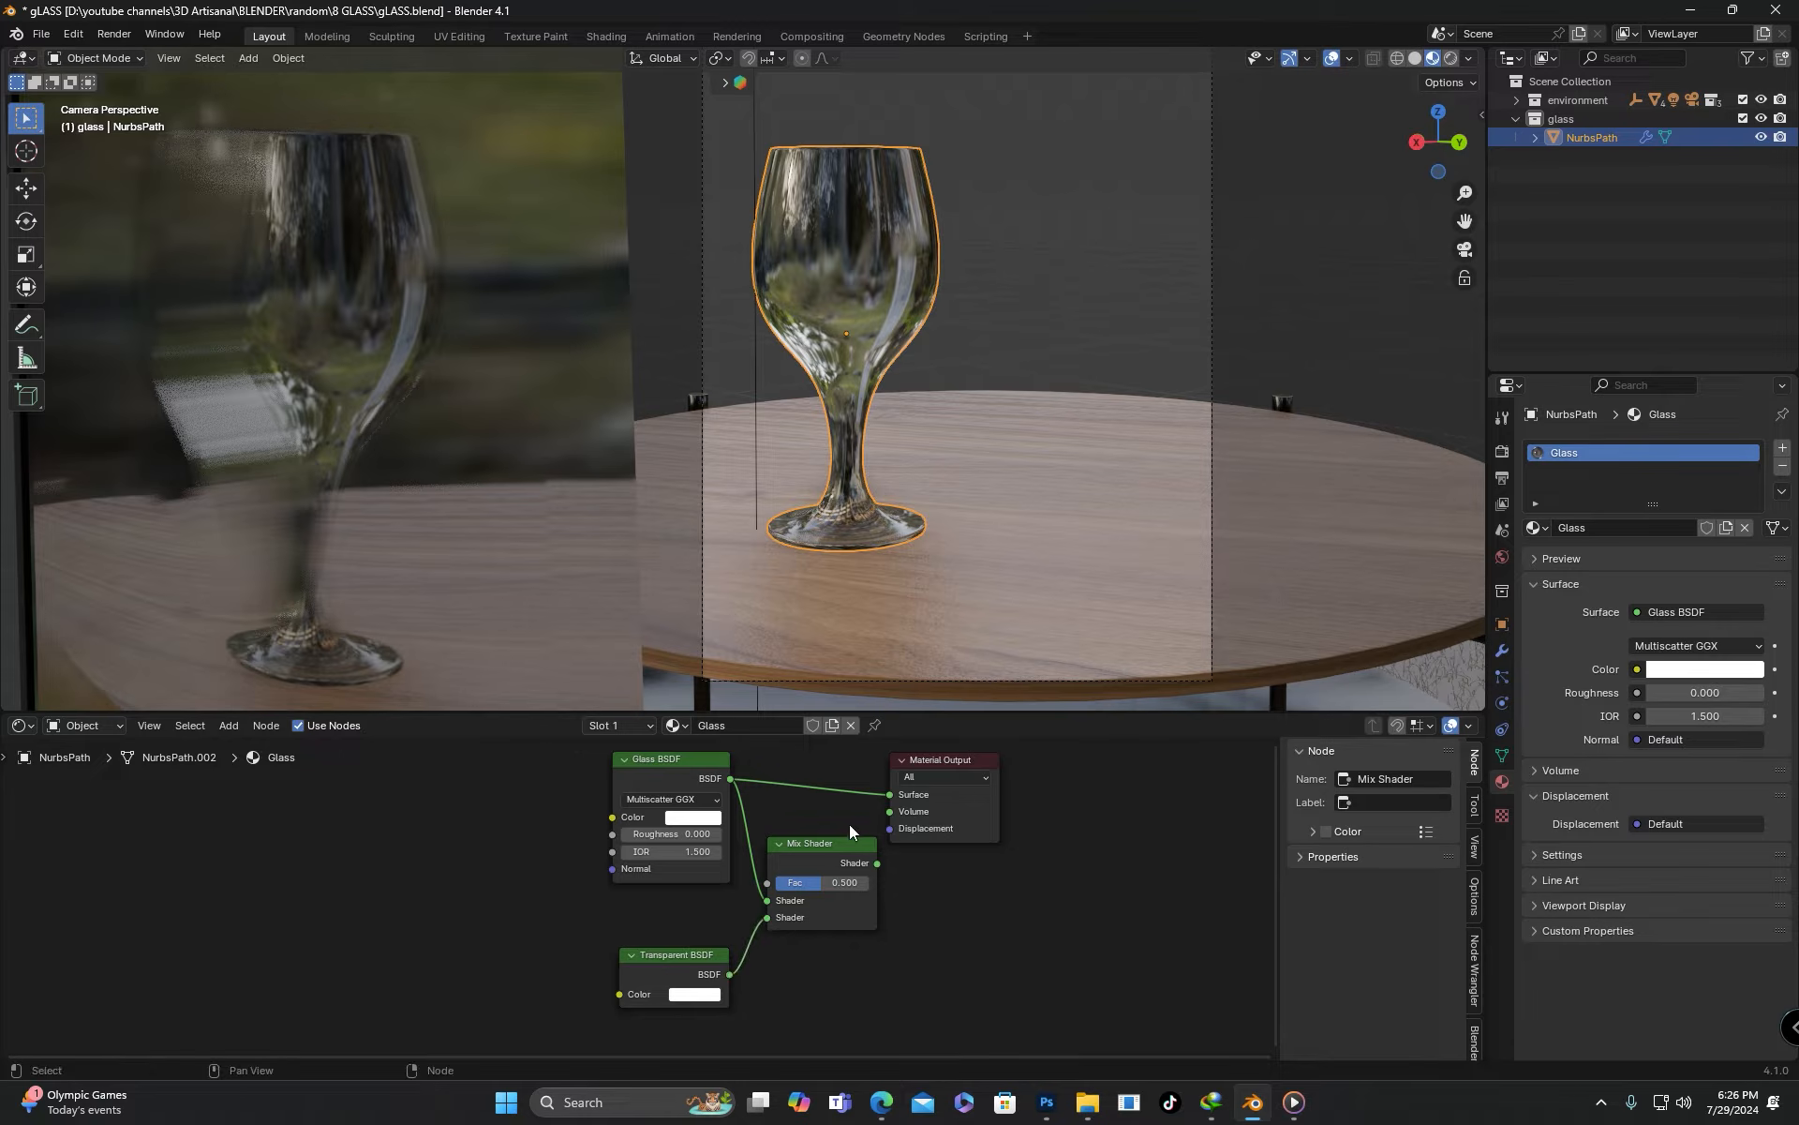
# Unlink the Glass BSDF from the Material Output, move the output node aside and connect the Mix Shader to its Surface
pyautogui.moveTo(892, 796); pyautogui.dragTo(786, 916)
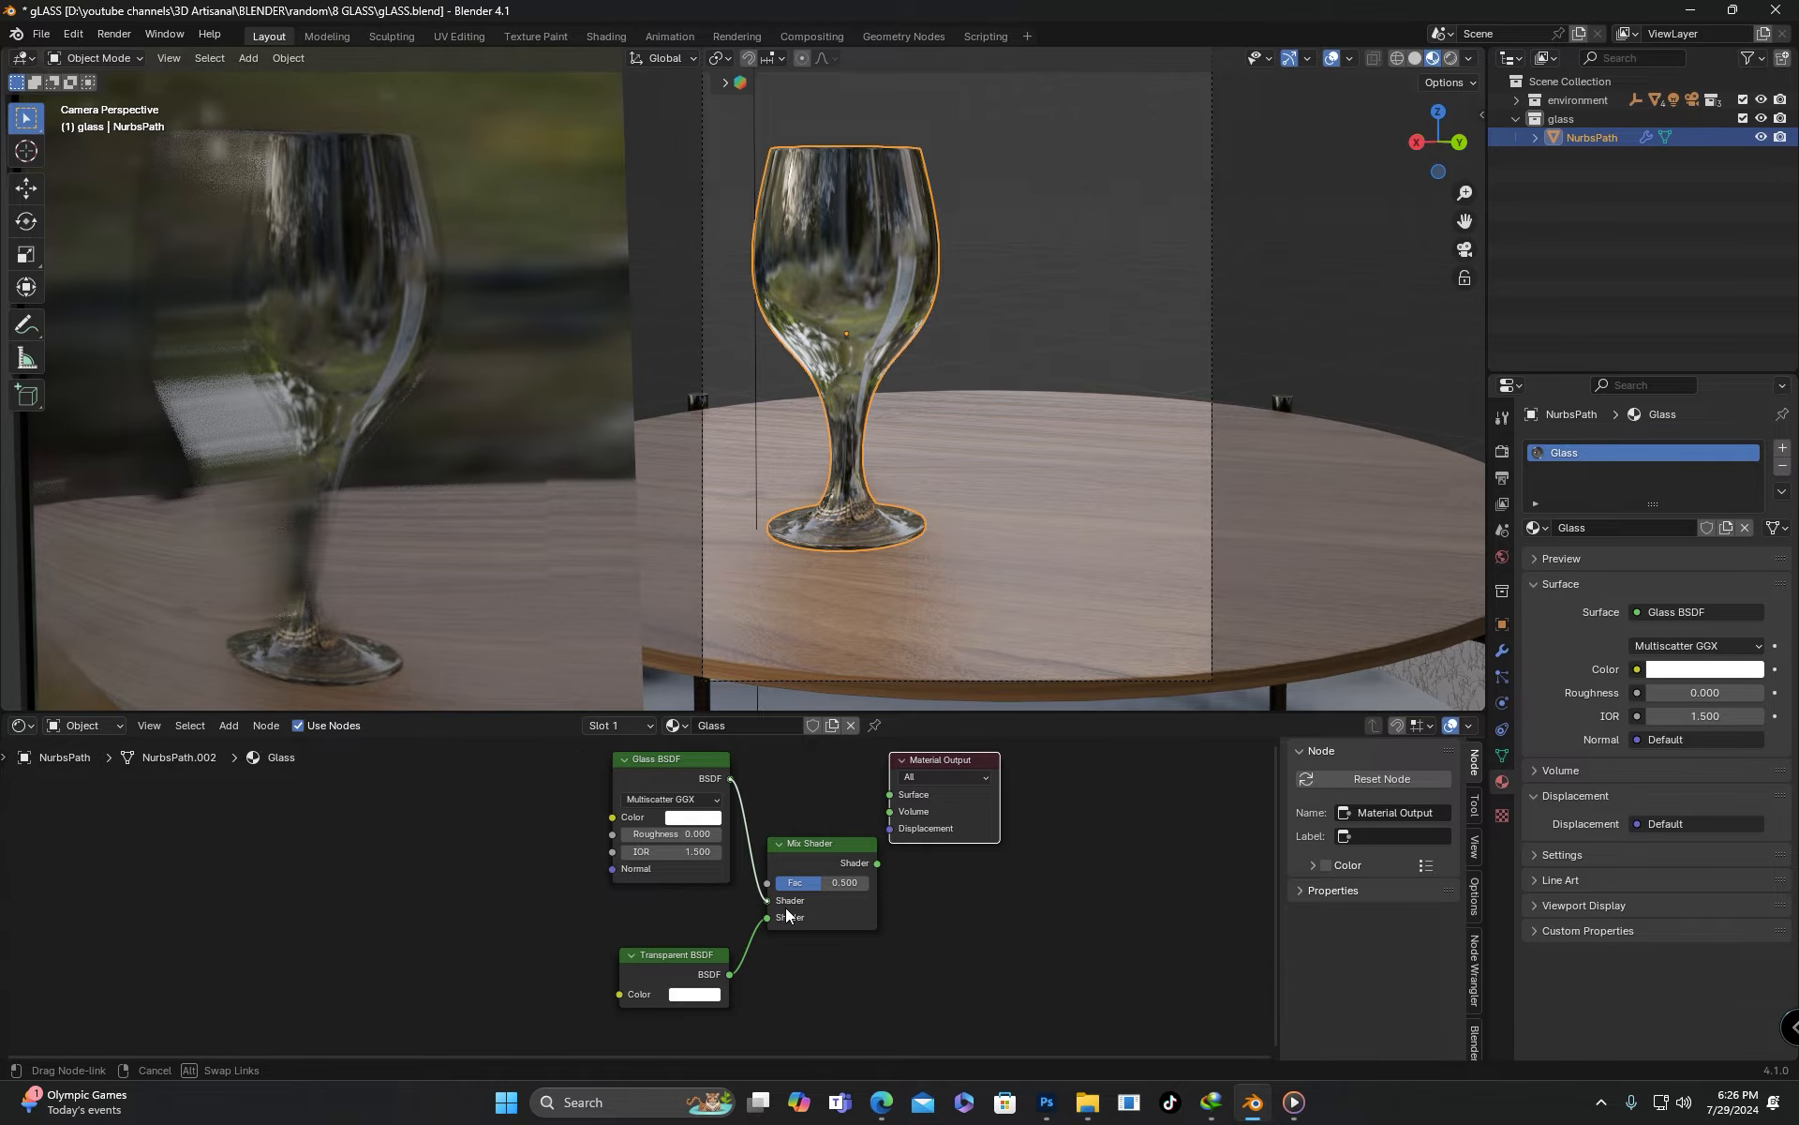
pyautogui.moveTo(785, 909); pyautogui.dragTo(848, 820)
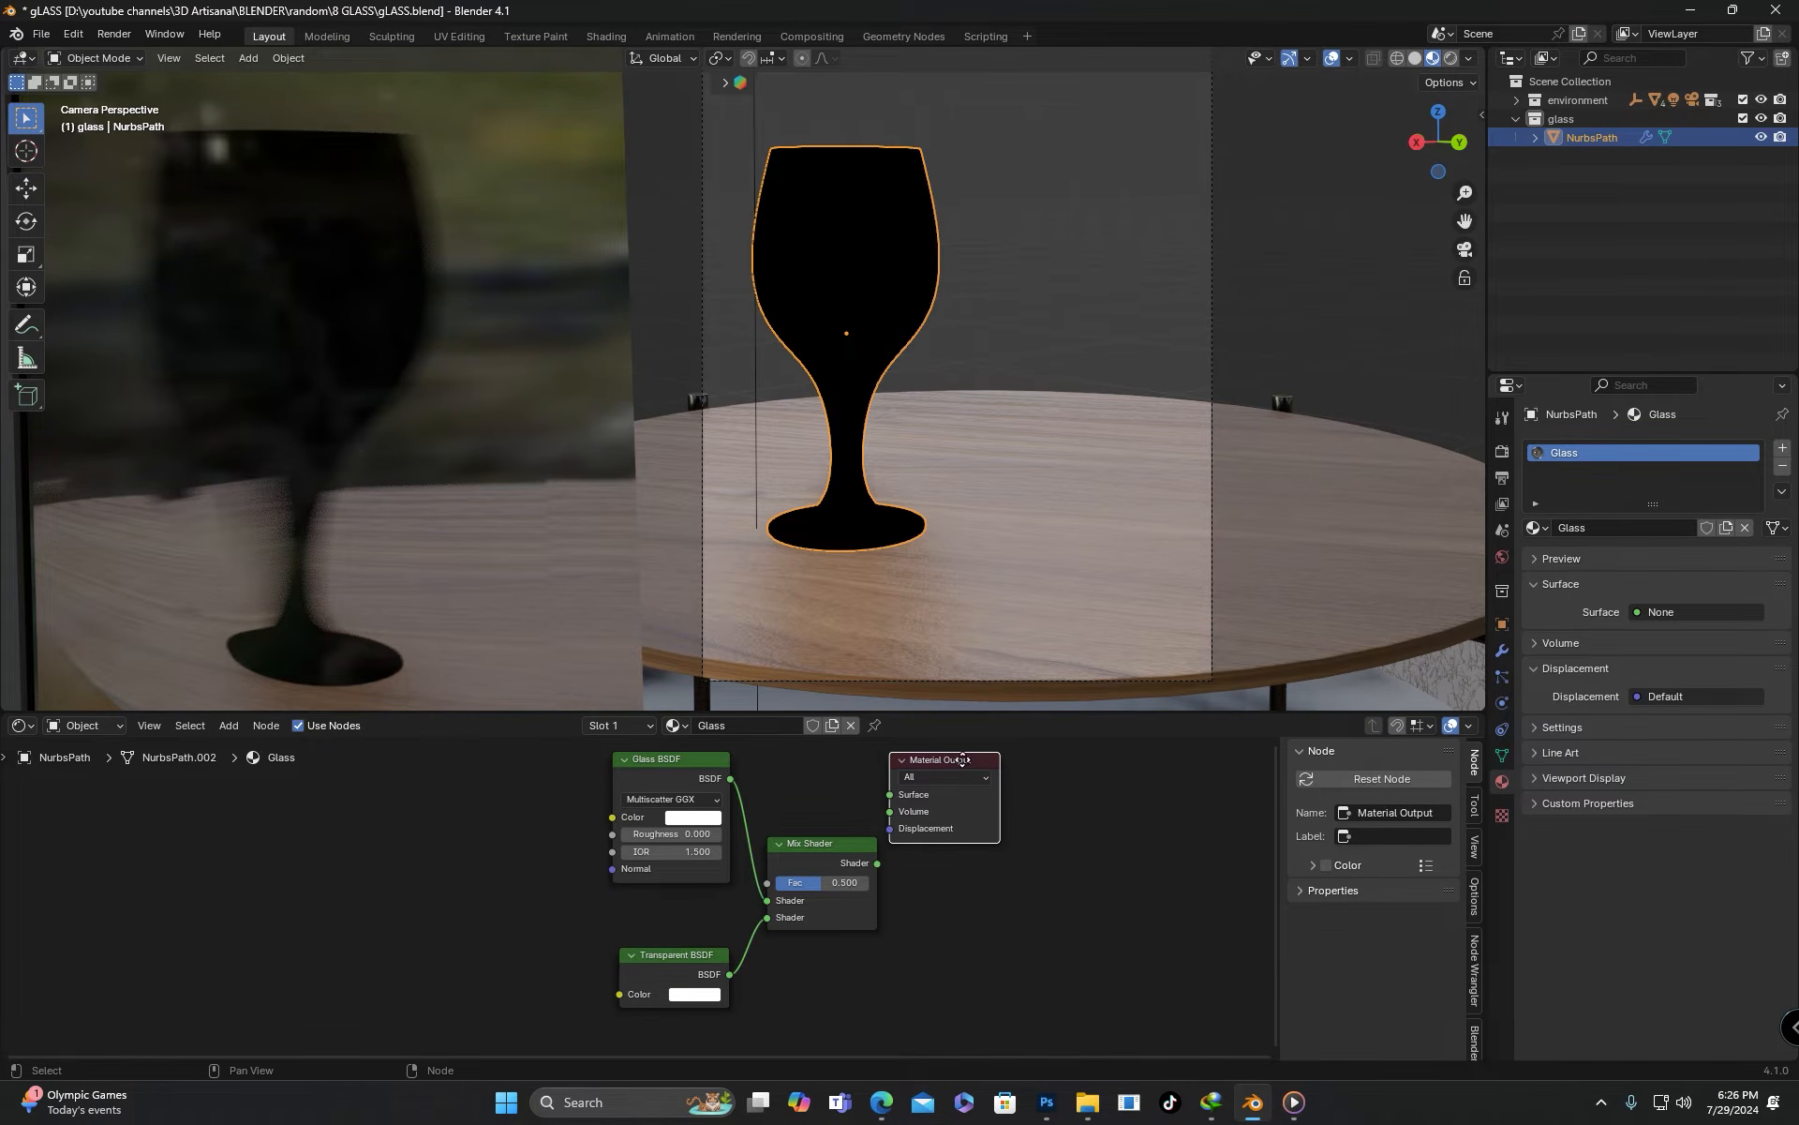
pyautogui.moveTo(968, 763); pyautogui.dragTo(1022, 804)
pyautogui.moveTo(877, 864); pyautogui.dragTo(943, 837)
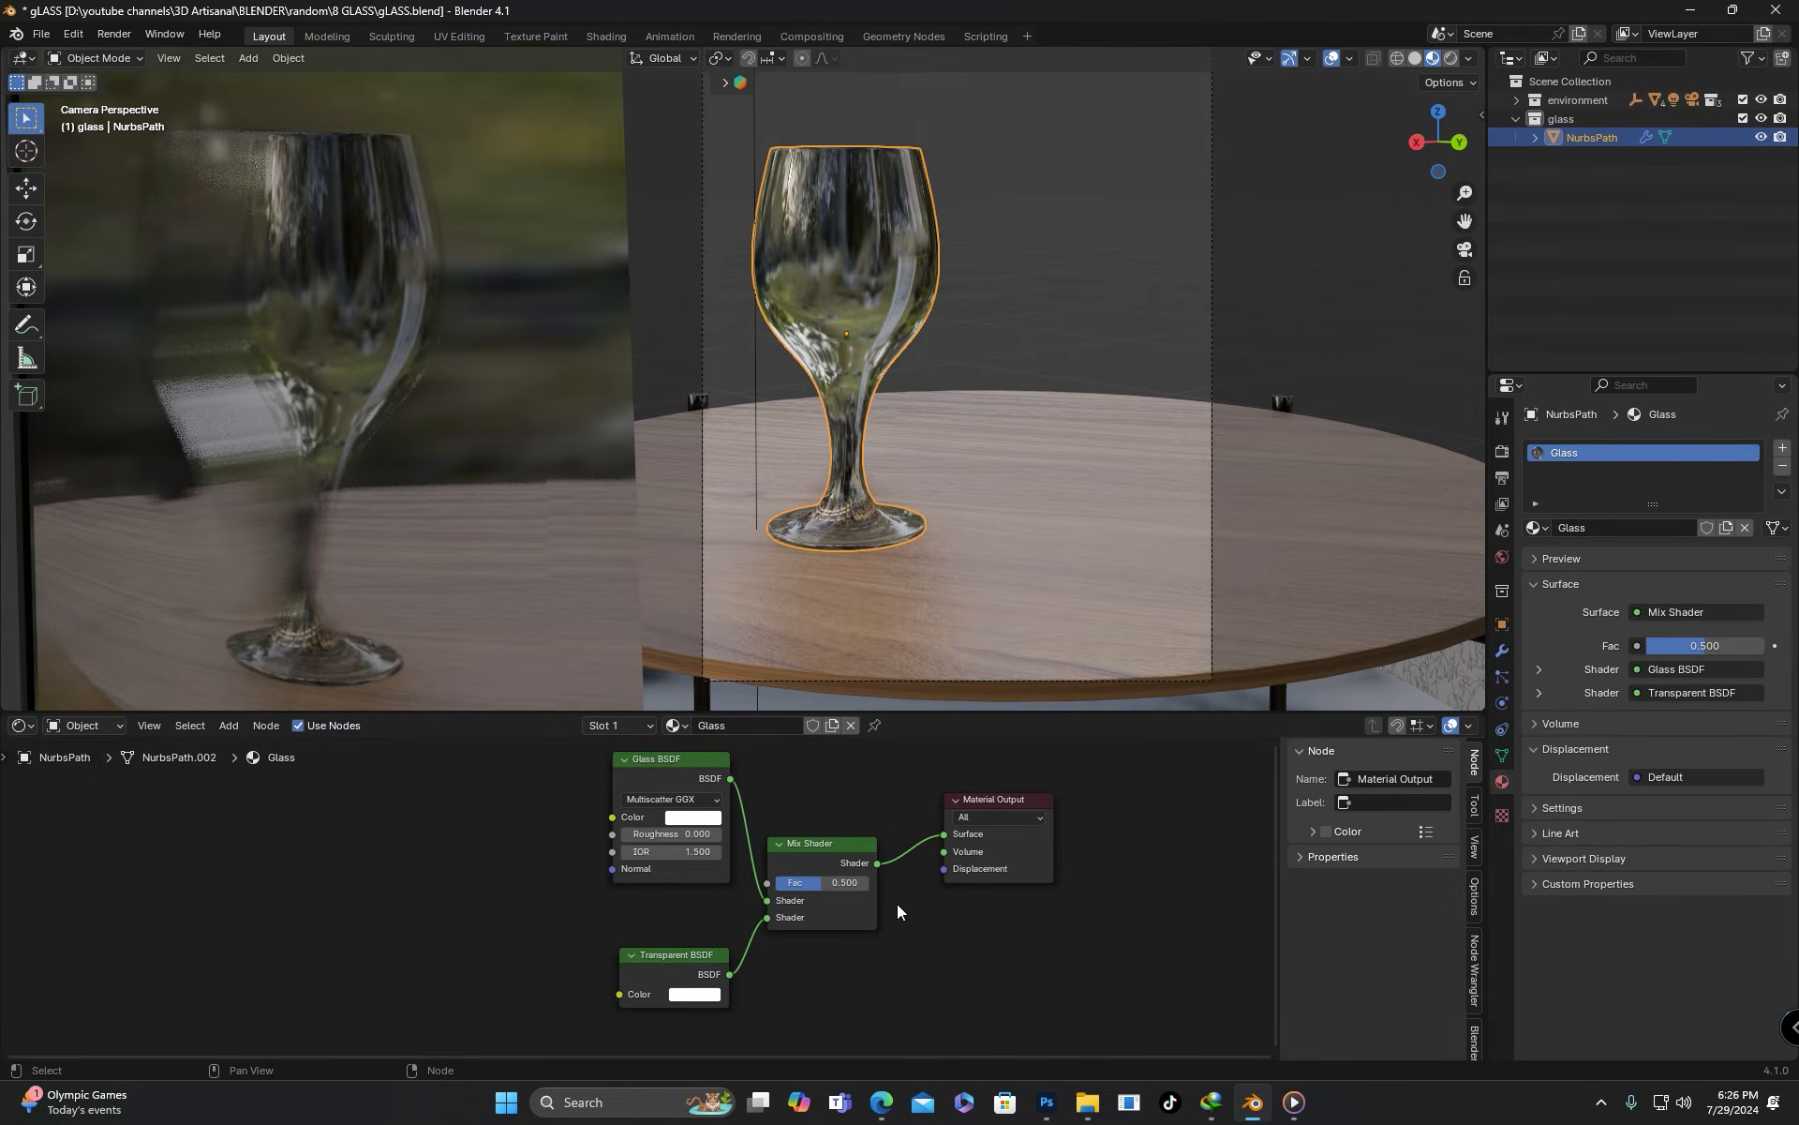
# Reposition the Mix Shader node above the link line and switch the viewport to Rendered shading
pyautogui.moveTo(898, 903); pyautogui.dragTo(860, 953, button='middle')
pyautogui.moveTo(793, 890); pyautogui.dragTo(820, 791)
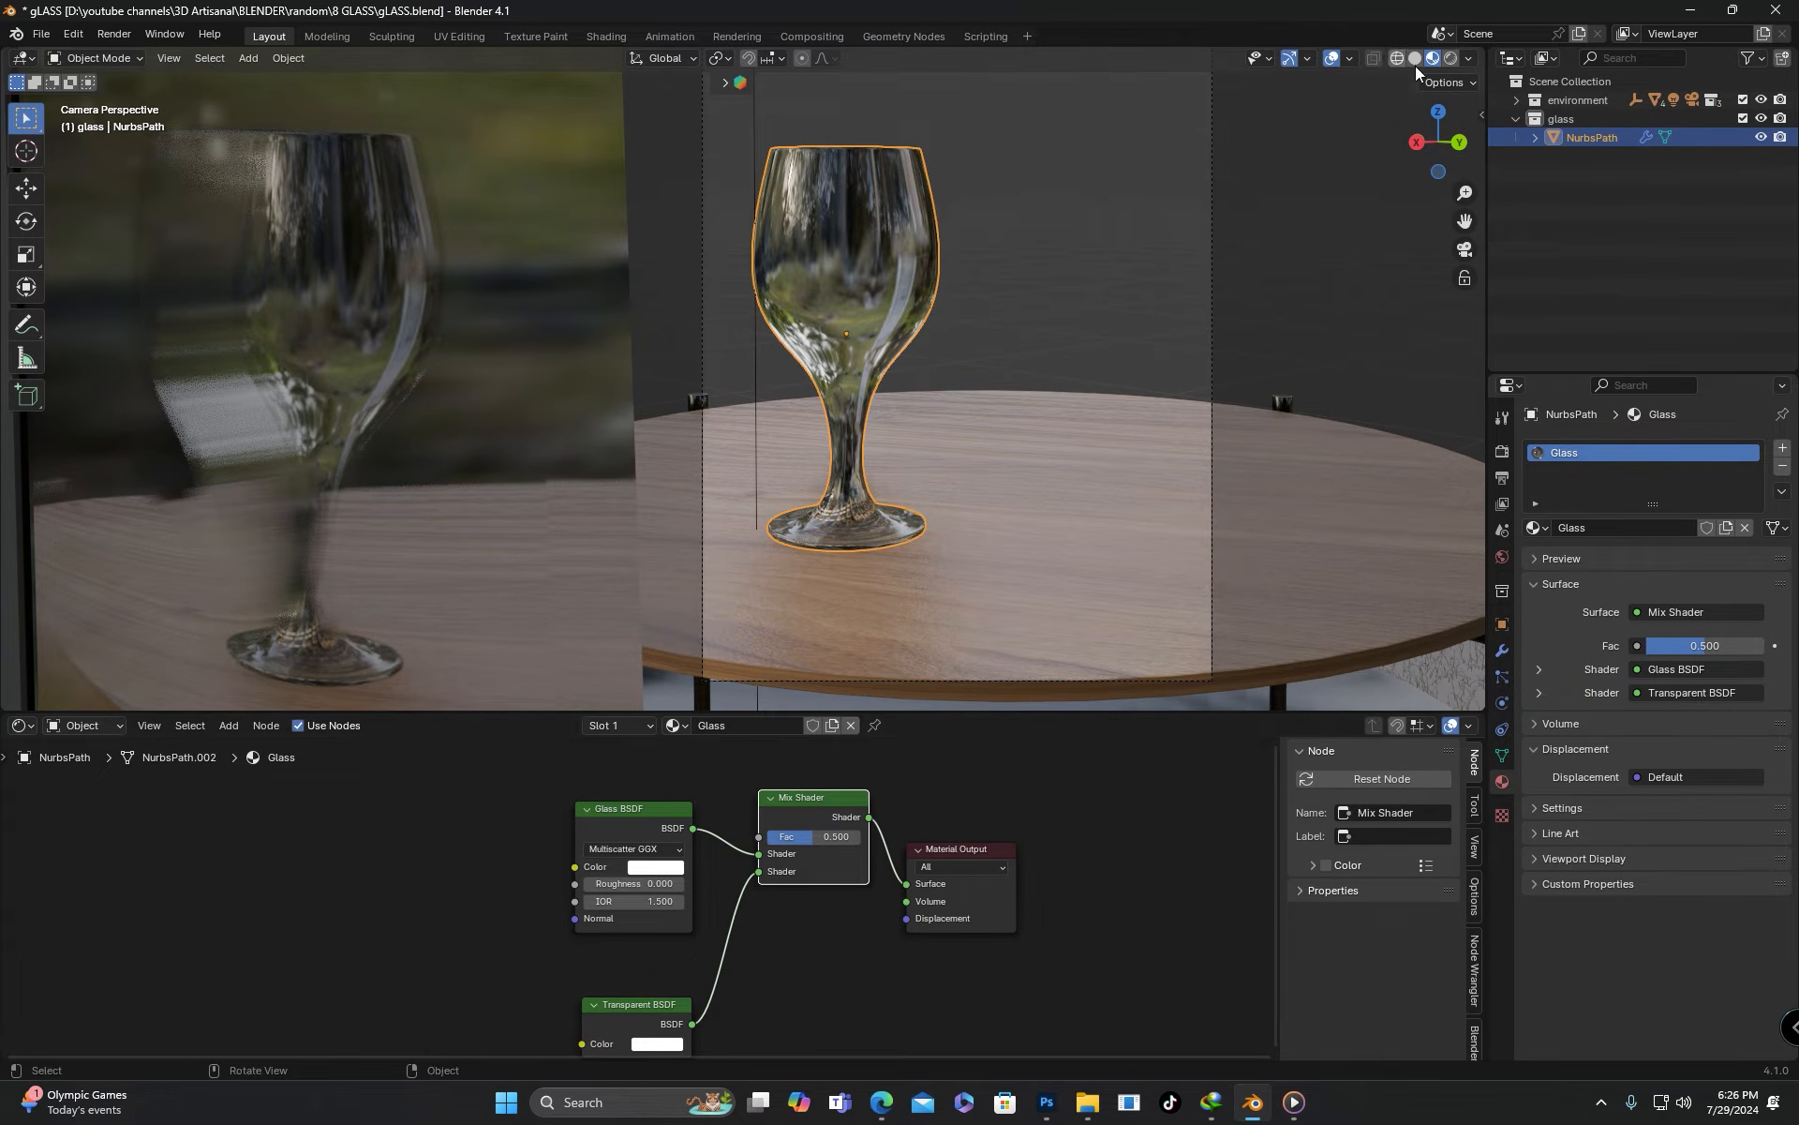
pyautogui.click(1449, 65)
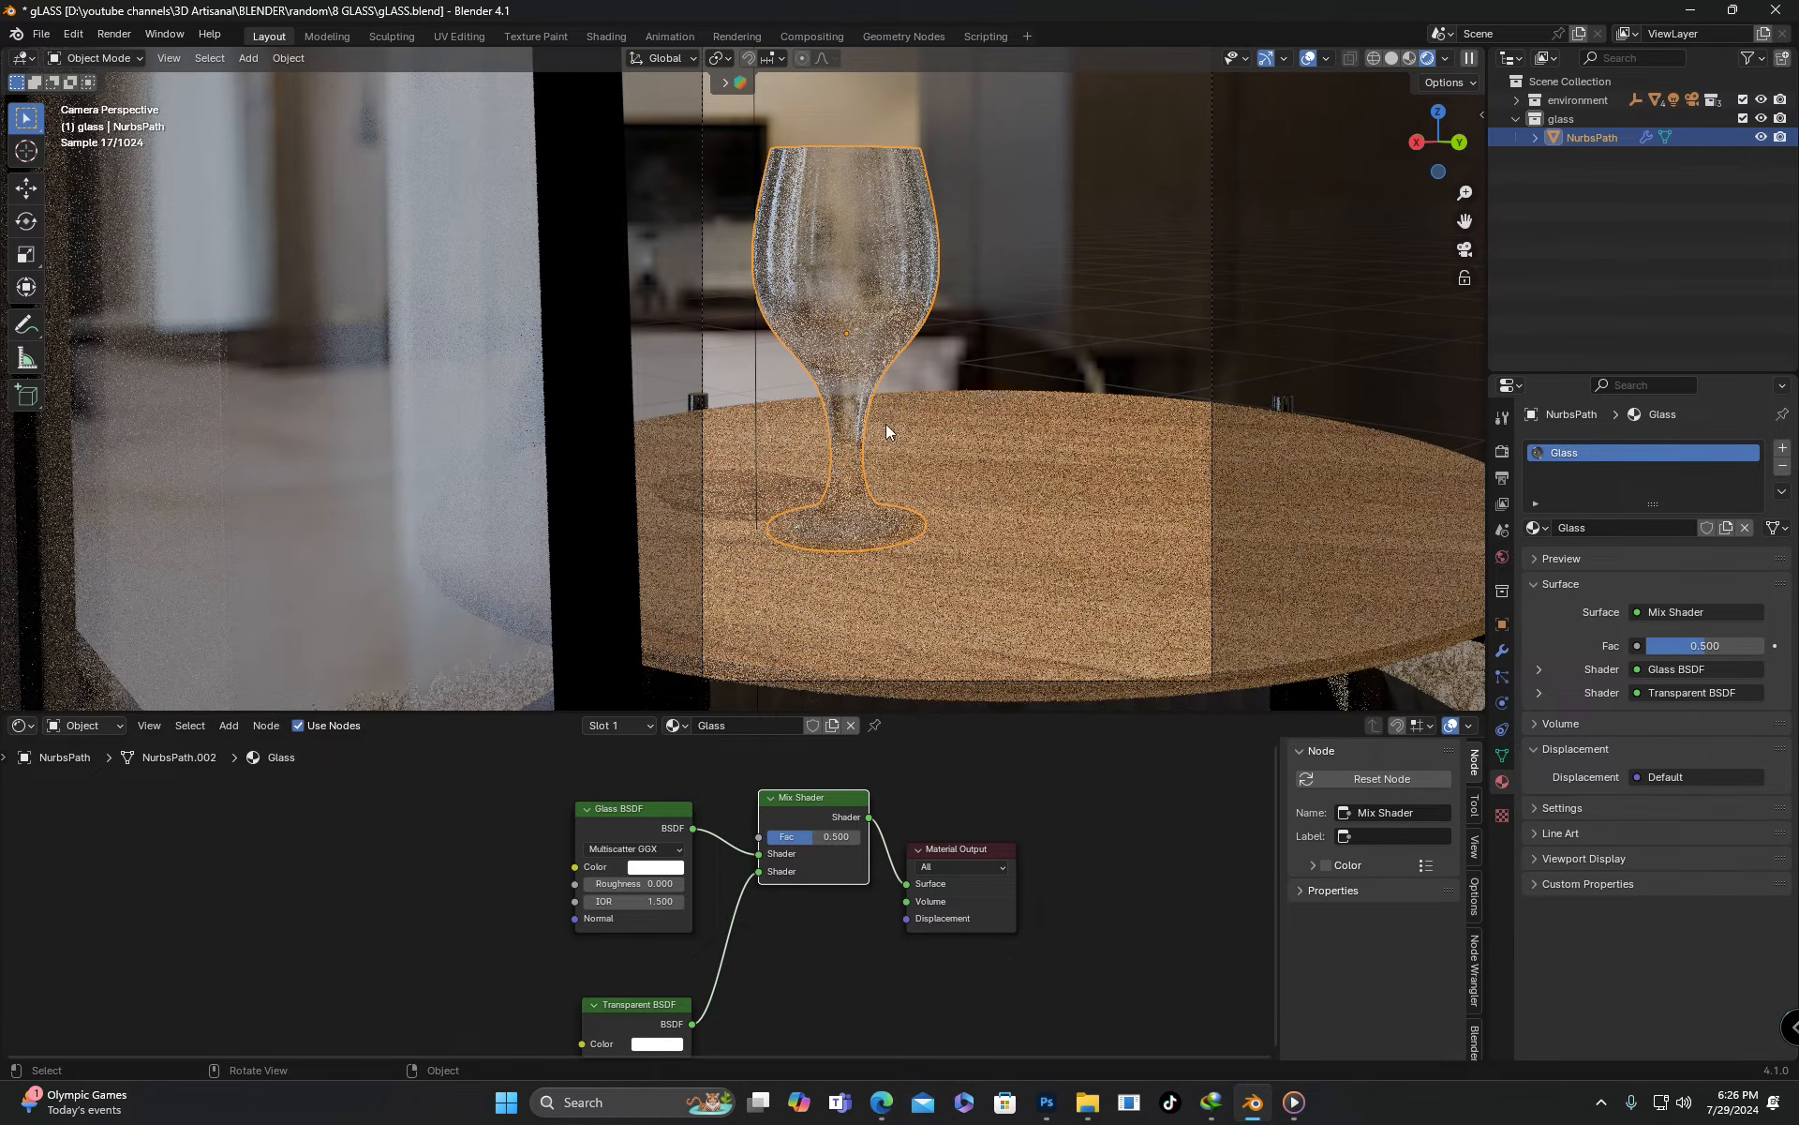
# Compare the render by linking the Glass BSDF directly to the Material Output's Surface, and relink both shaders through the Mix Shader
pyautogui.moveTo(761, 872)
pyautogui.mouseDown()
pyautogui.moveTo(740, 896)
pyautogui.moveTo(765, 914)
pyautogui.moveTo(727, 946)
pyautogui.moveTo(759, 871)
pyautogui.mouseUp()
pyautogui.moveTo(905, 884); pyautogui.dragTo(812, 887)
pyautogui.moveTo(692, 828); pyautogui.dragTo(915, 889)
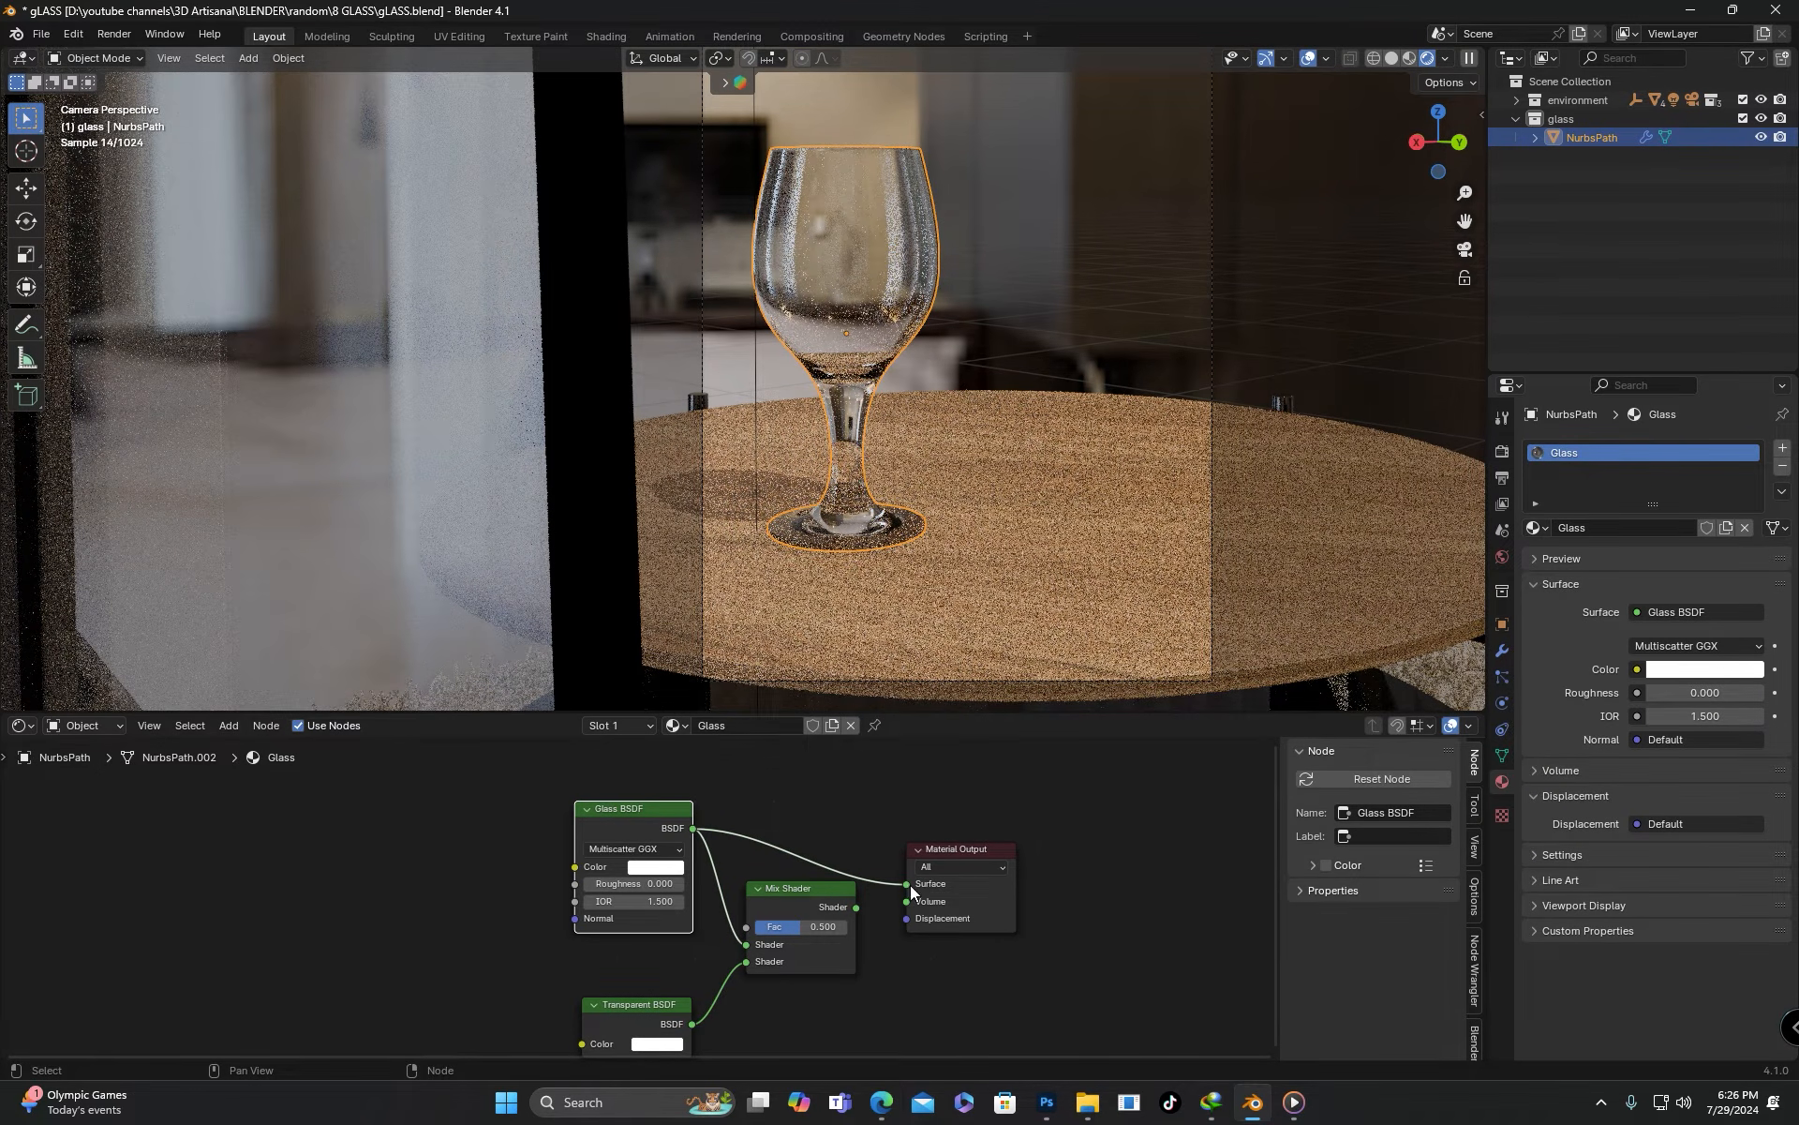
pyautogui.moveTo(856, 907); pyautogui.dragTo(914, 882)
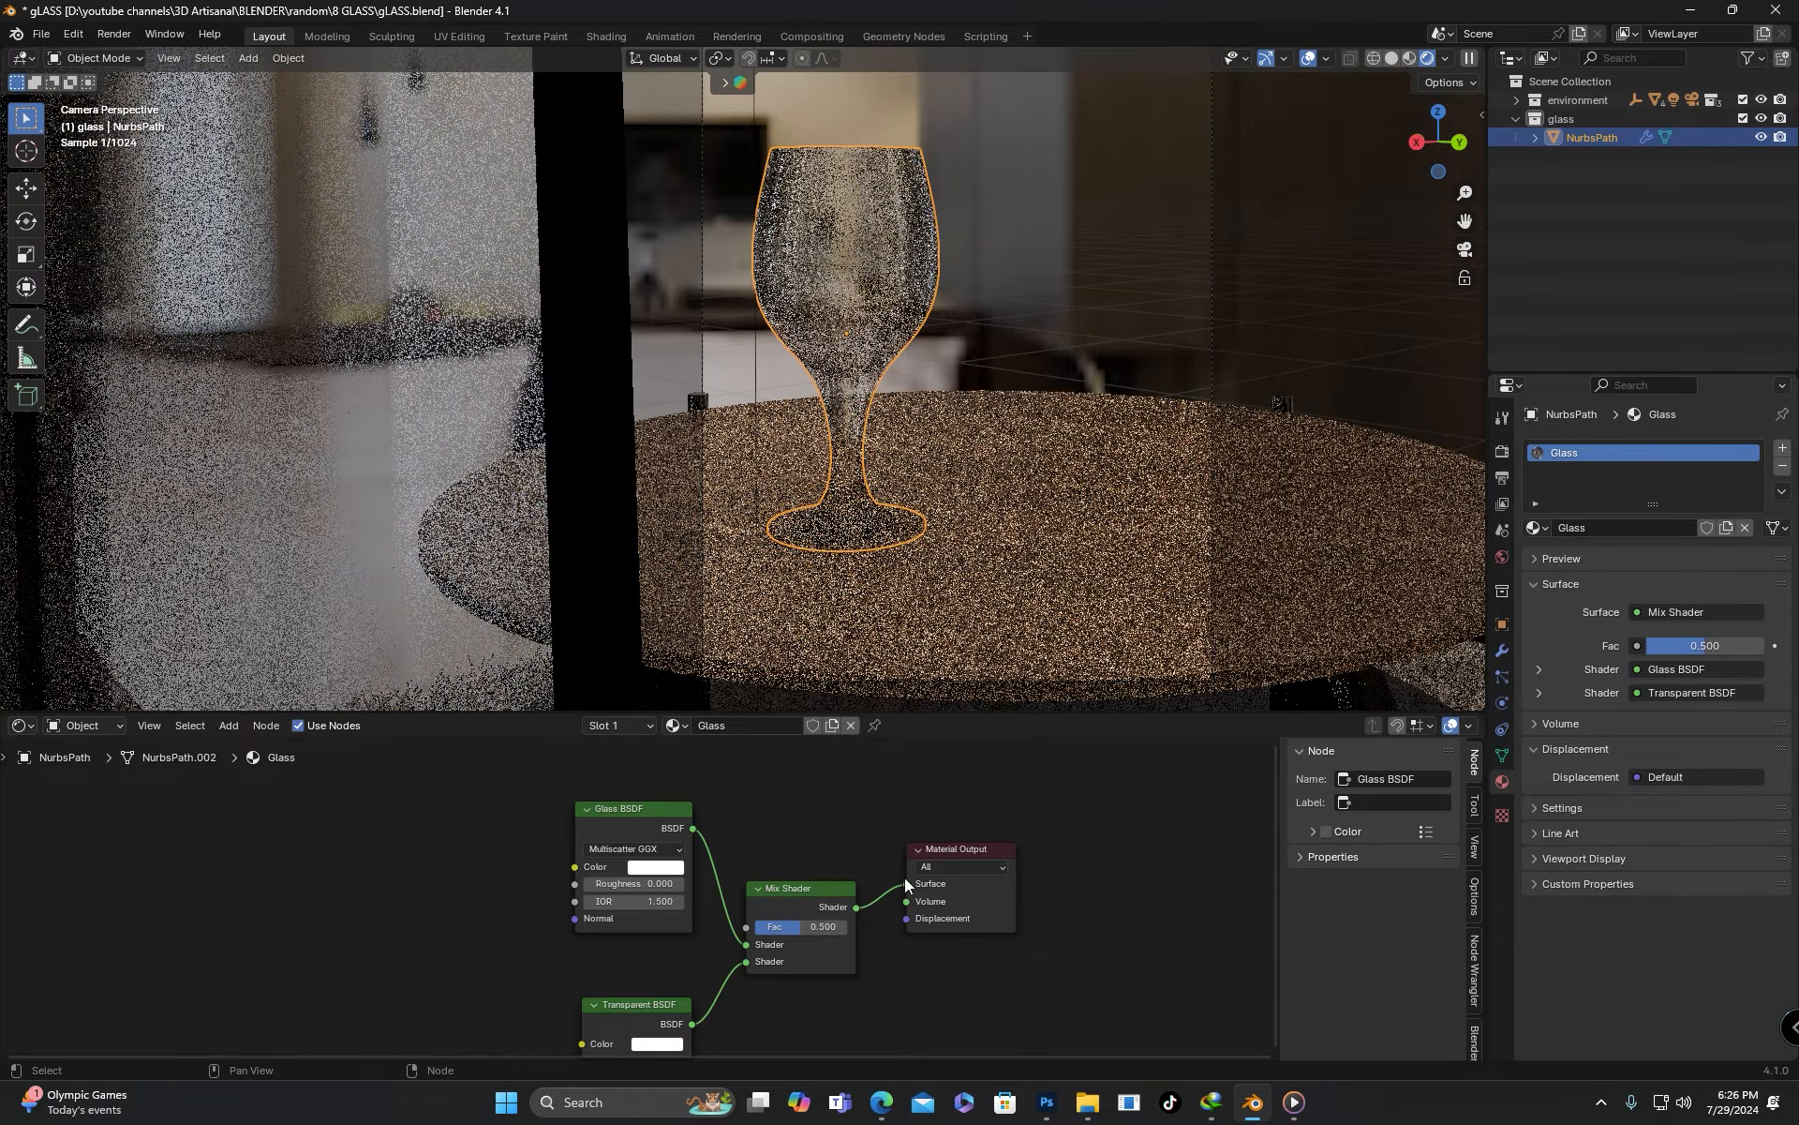
pyautogui.moveTo(773, 884); pyautogui.dragTo(777, 811)
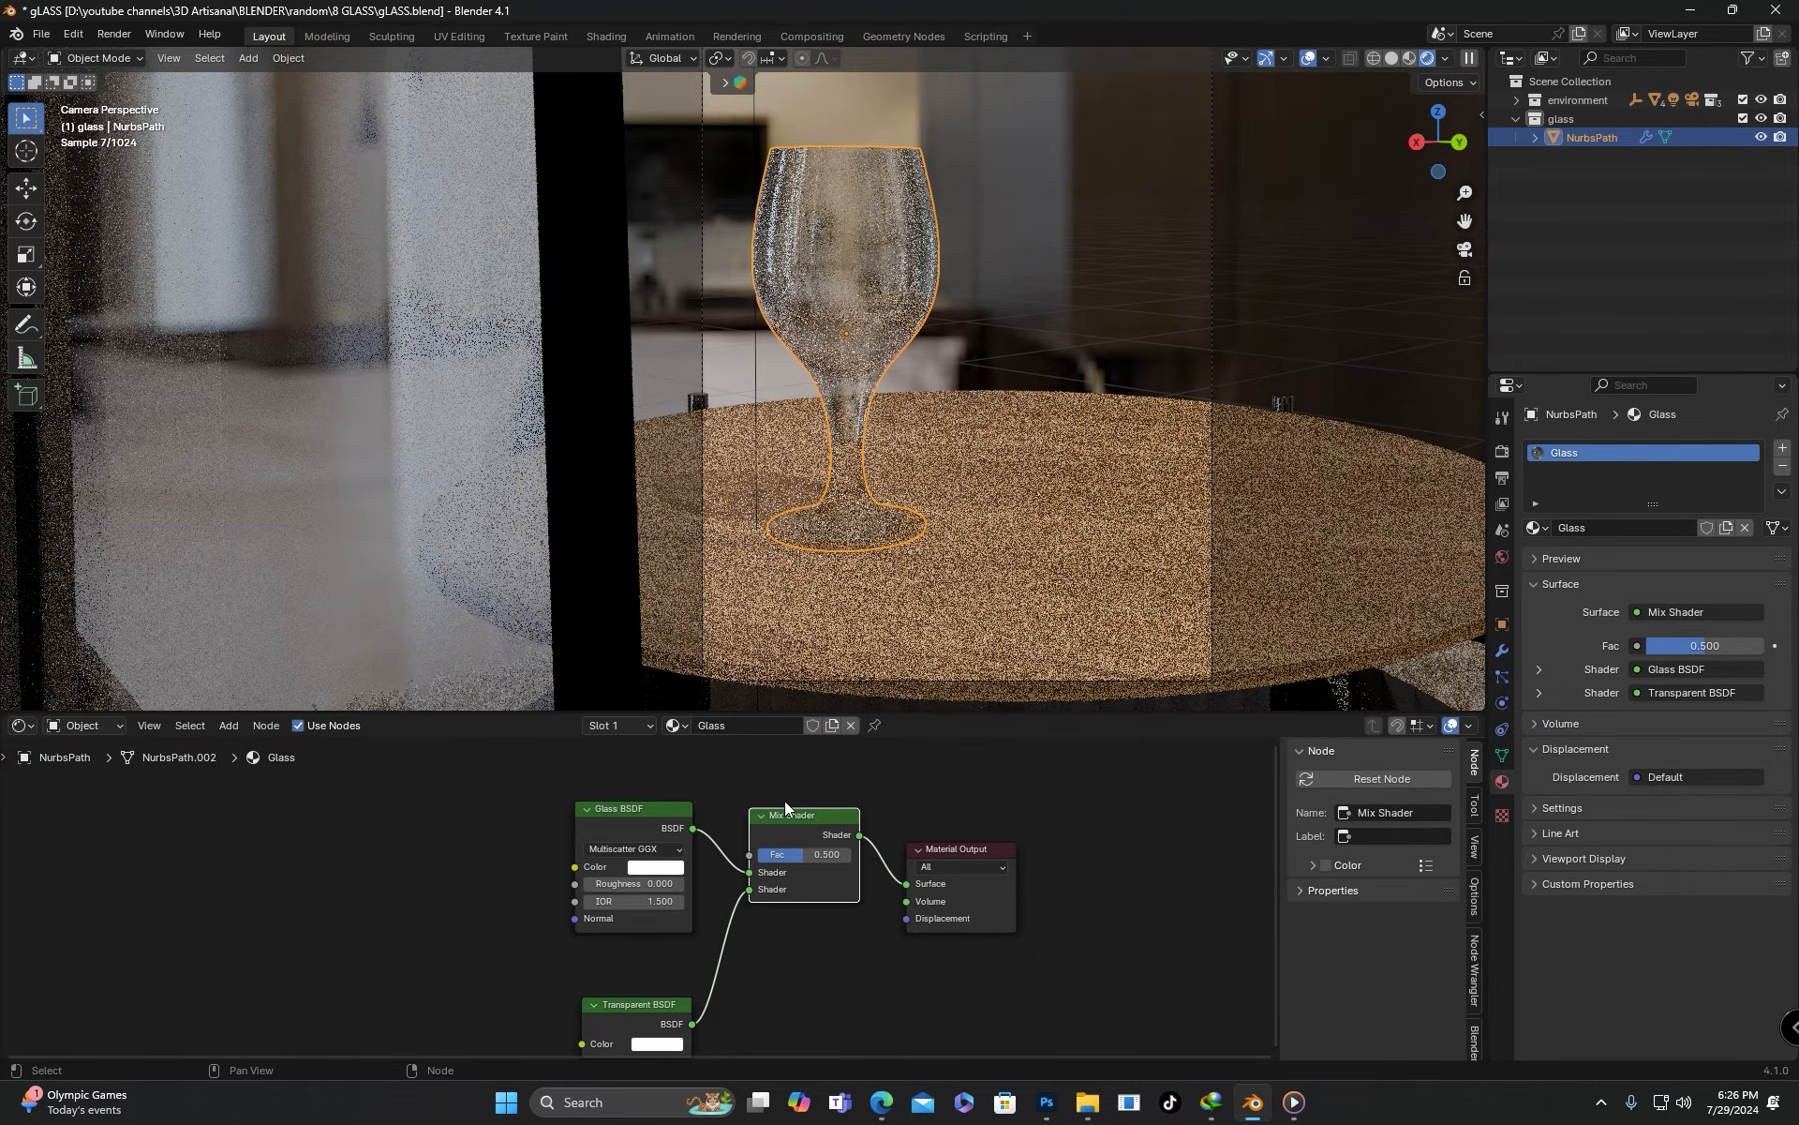
# Set the Glass BSDF's IOR to 1.520 and switch the viewport back to Rendered shading
pyautogui.scroll(-1, 858, 948)
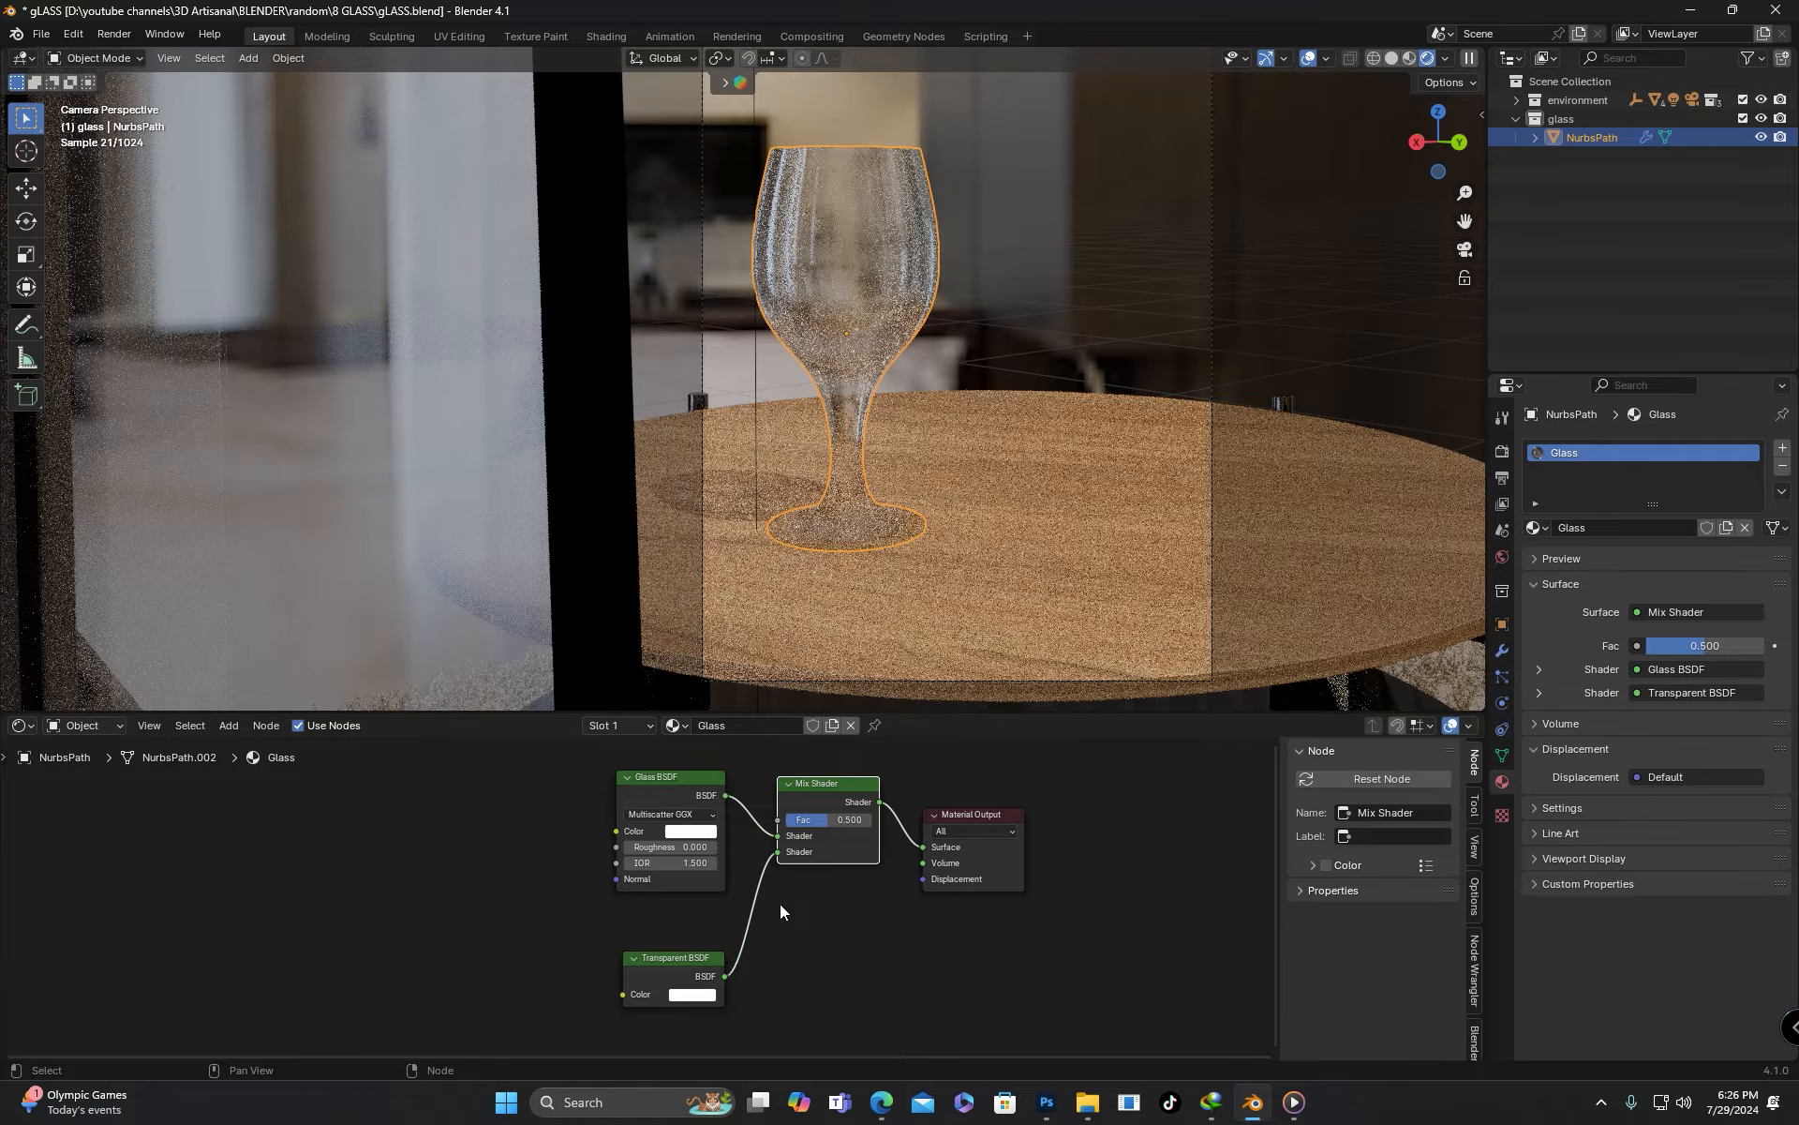
pyautogui.click(671, 867)
pyautogui.click(671, 867)
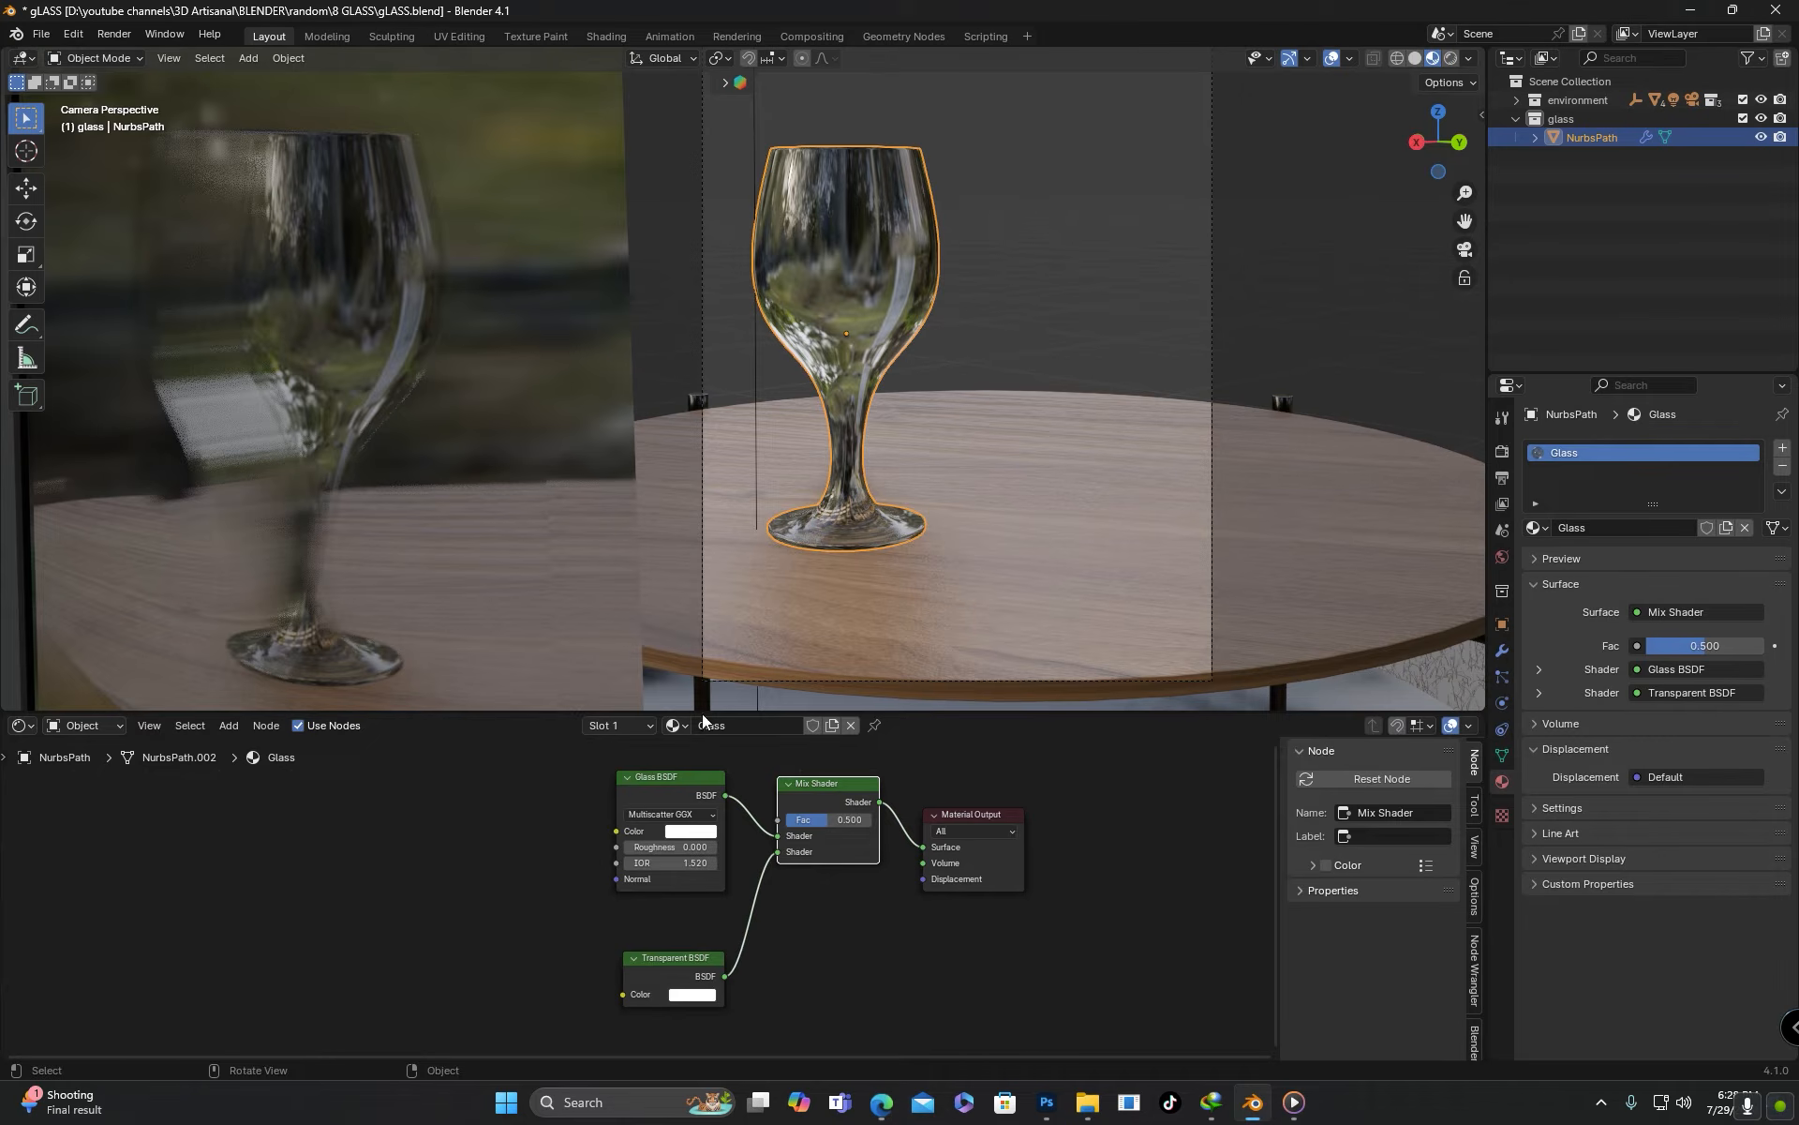
pyautogui.click(1450, 58)
# Add a Light Path node and place it above the Glass BSDF node
pyautogui.scroll(-3, 1092, 881)
pyautogui.scroll(7, 970, 834)
pyautogui.moveTo(825, 862); pyautogui.dragTo(784, 888)
pyautogui.moveTo(900, 818); pyautogui.dragTo(884, 878, button='middle')
pyautogui.click(755, 828)
pyautogui.hotkey('shift', 'a')
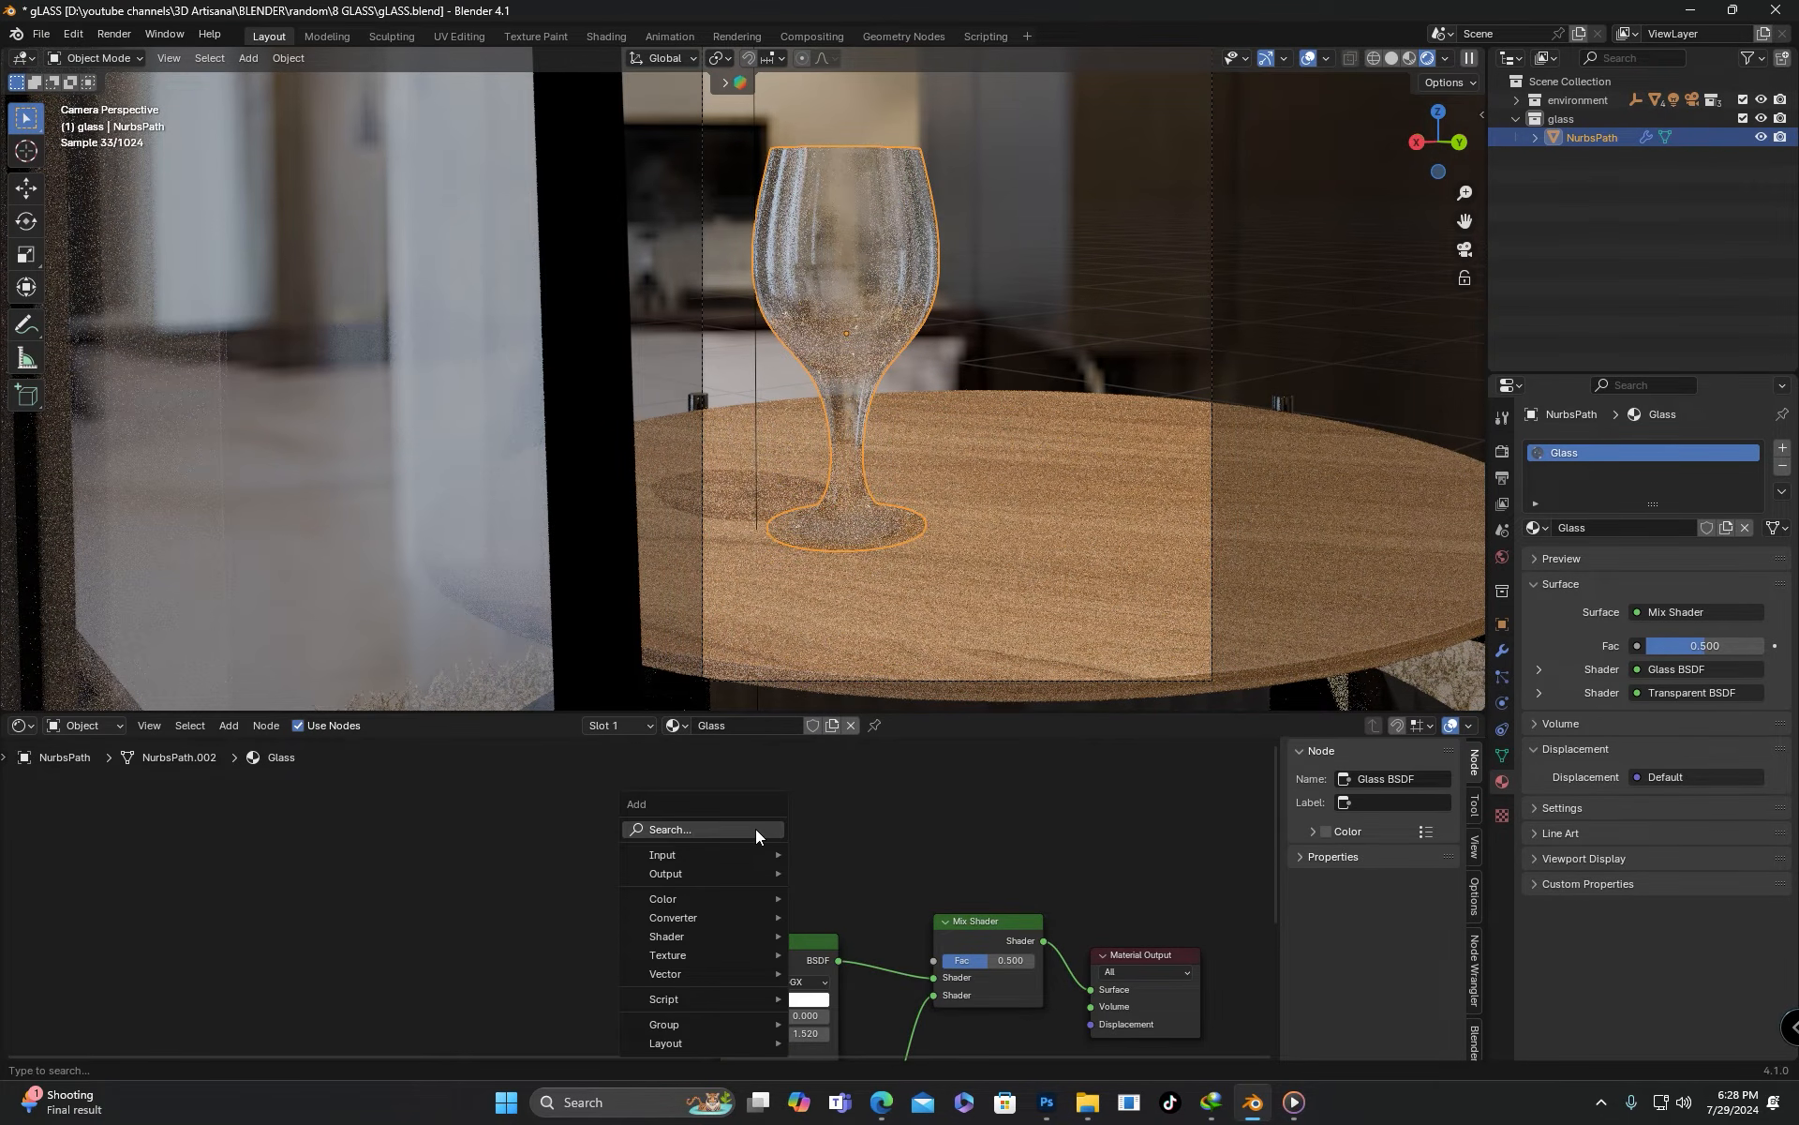
pyautogui.click(755, 829)
pyautogui.write('light')
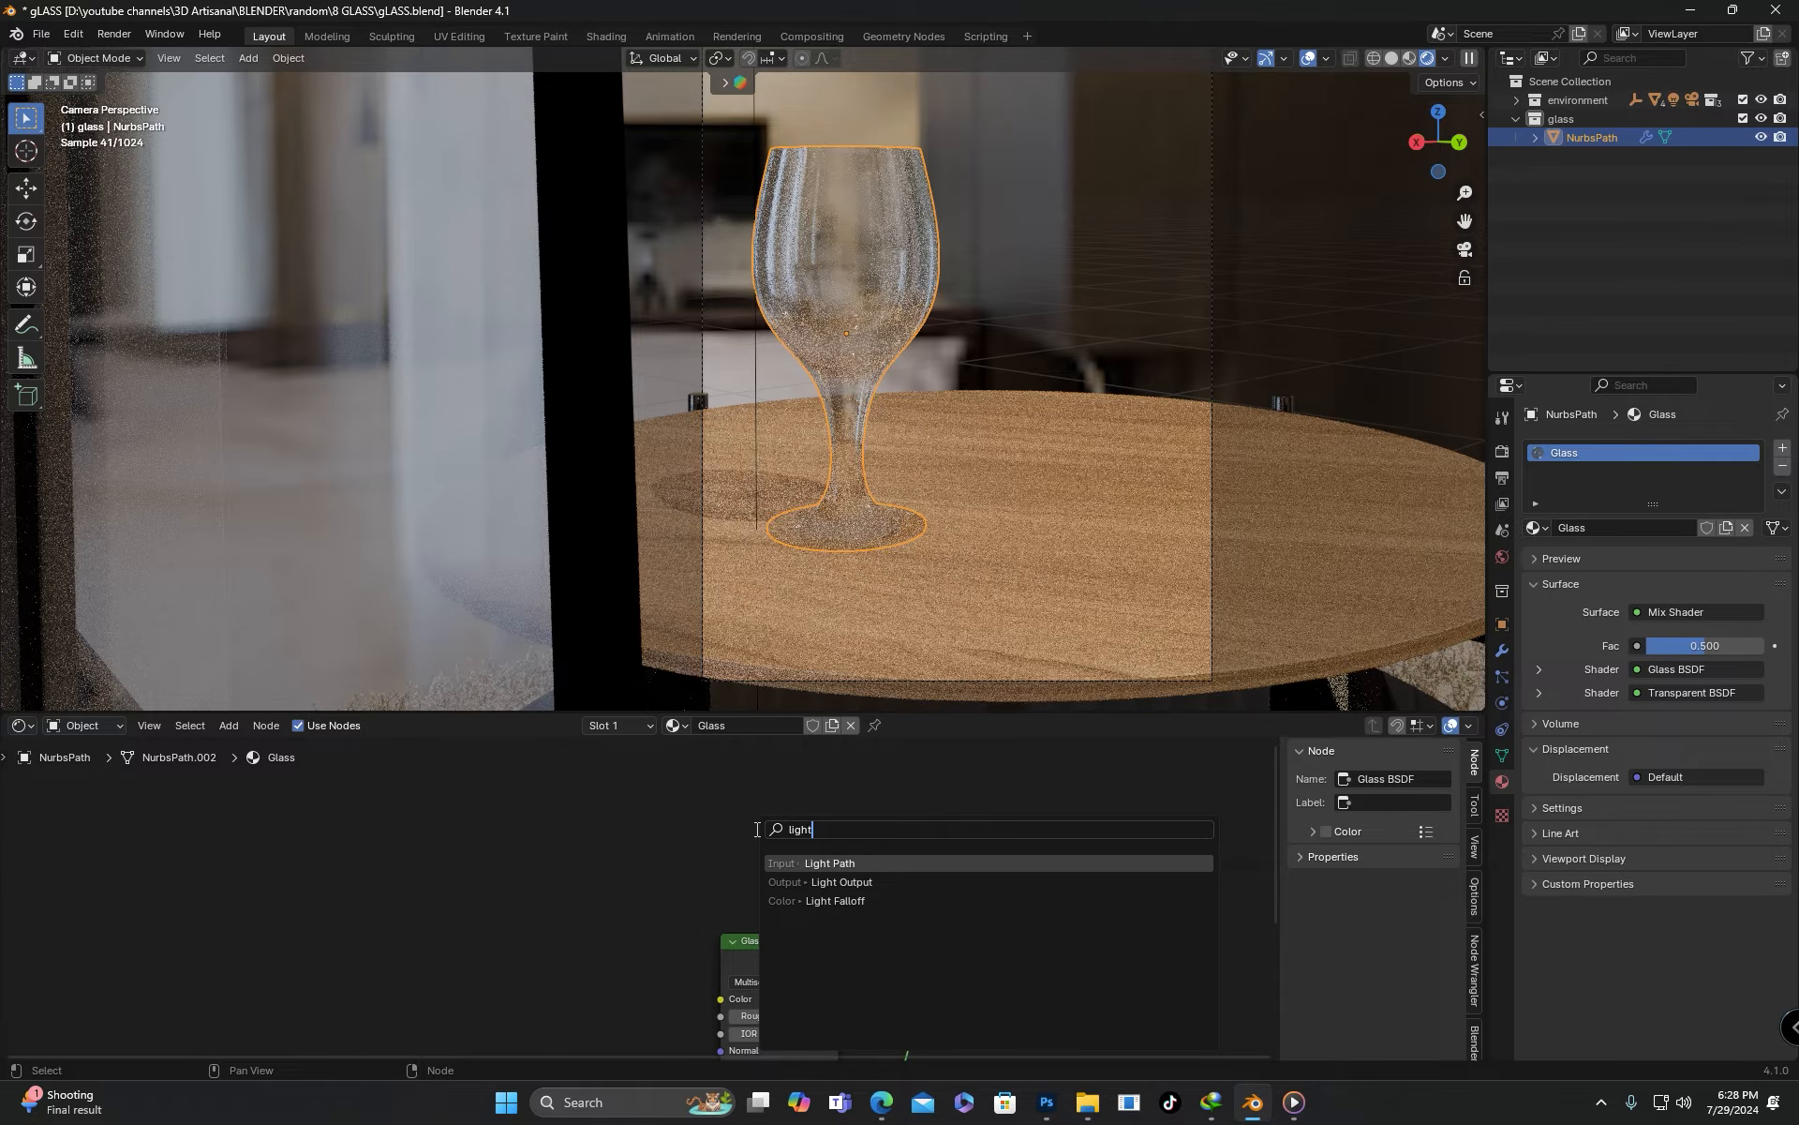
pyautogui.press('Return')
pyautogui.click(713, 872)
# Connect the Light Path's Is Shadow Ray output to the Mix Shader's Fac input
pyautogui.scroll(-3, 722, 873)
pyautogui.moveTo(853, 895); pyautogui.dragTo(736, 849, button='middle')
pyautogui.scroll(2, 768, 851)
pyautogui.moveTo(734, 802); pyautogui.dragTo(832, 943)
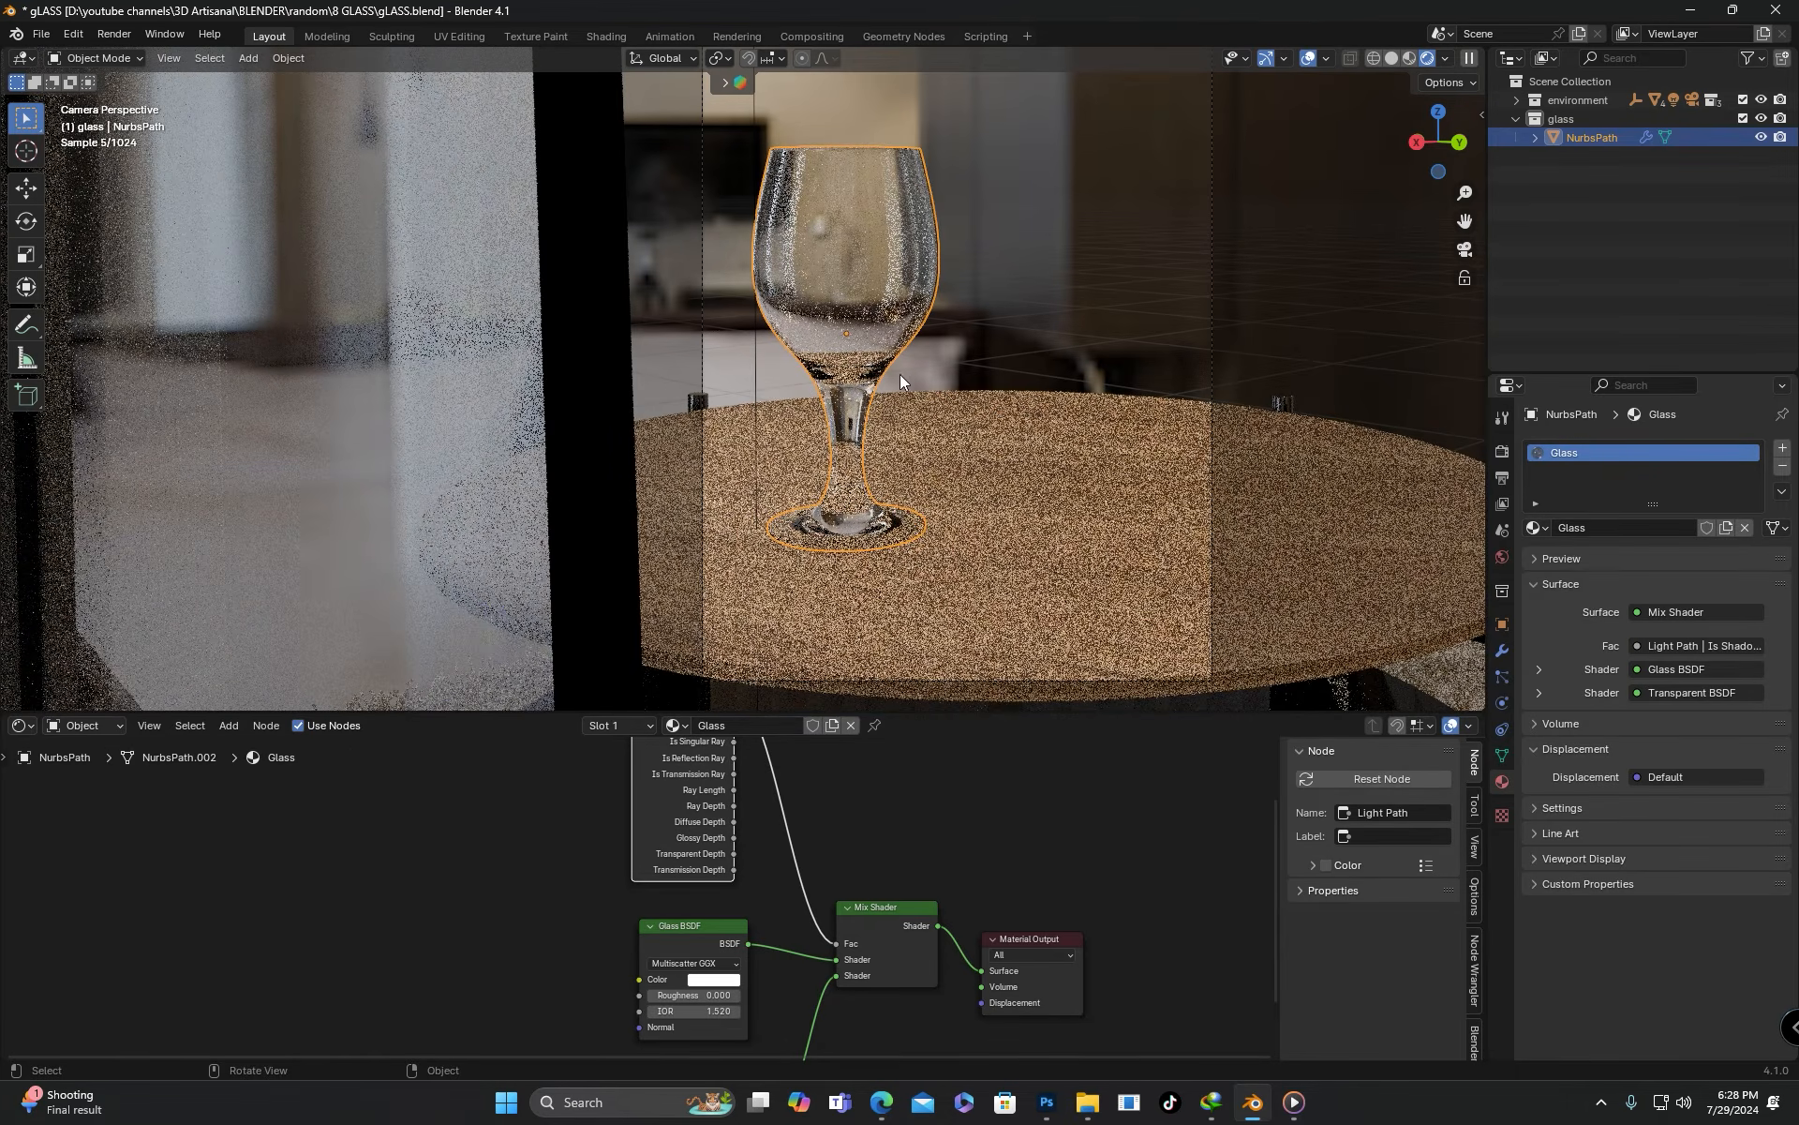
# Unlink the Light Path from the Mix Shader's Fac to compare the render, and relink its Is Shadow Ray output
pyautogui.moveTo(836, 943); pyautogui.dragTo(808, 915)
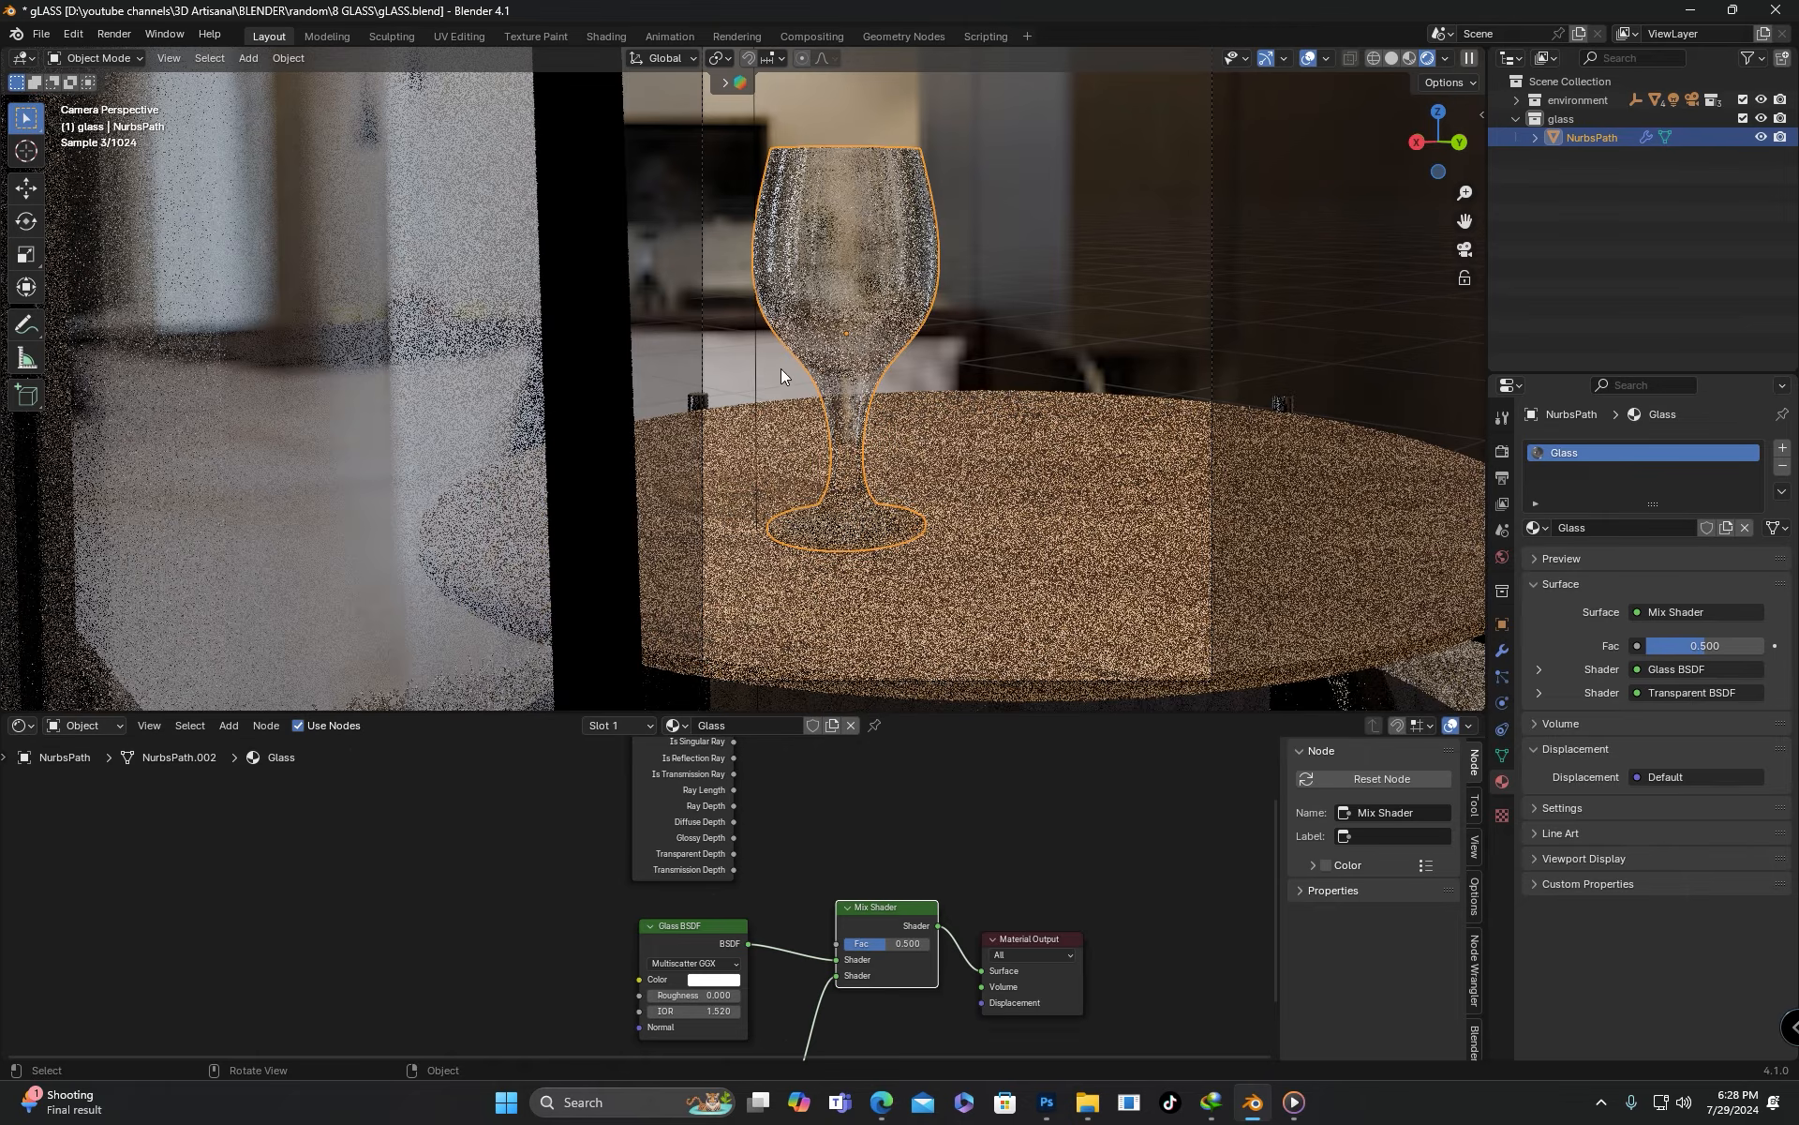
pyautogui.scroll(-1, 774, 831)
pyautogui.moveTo(774, 830); pyautogui.dragTo(723, 898, button='middle')
pyautogui.moveTo(674, 777); pyautogui.dragTo(770, 1008)
# Add a Volume Scatter node and place it beside the Transparent BSDF, below the Mix Shader
pyautogui.moveTo(891, 749); pyautogui.dragTo(829, 424, button='middle')
pyautogui.scroll(3, 864, 815)
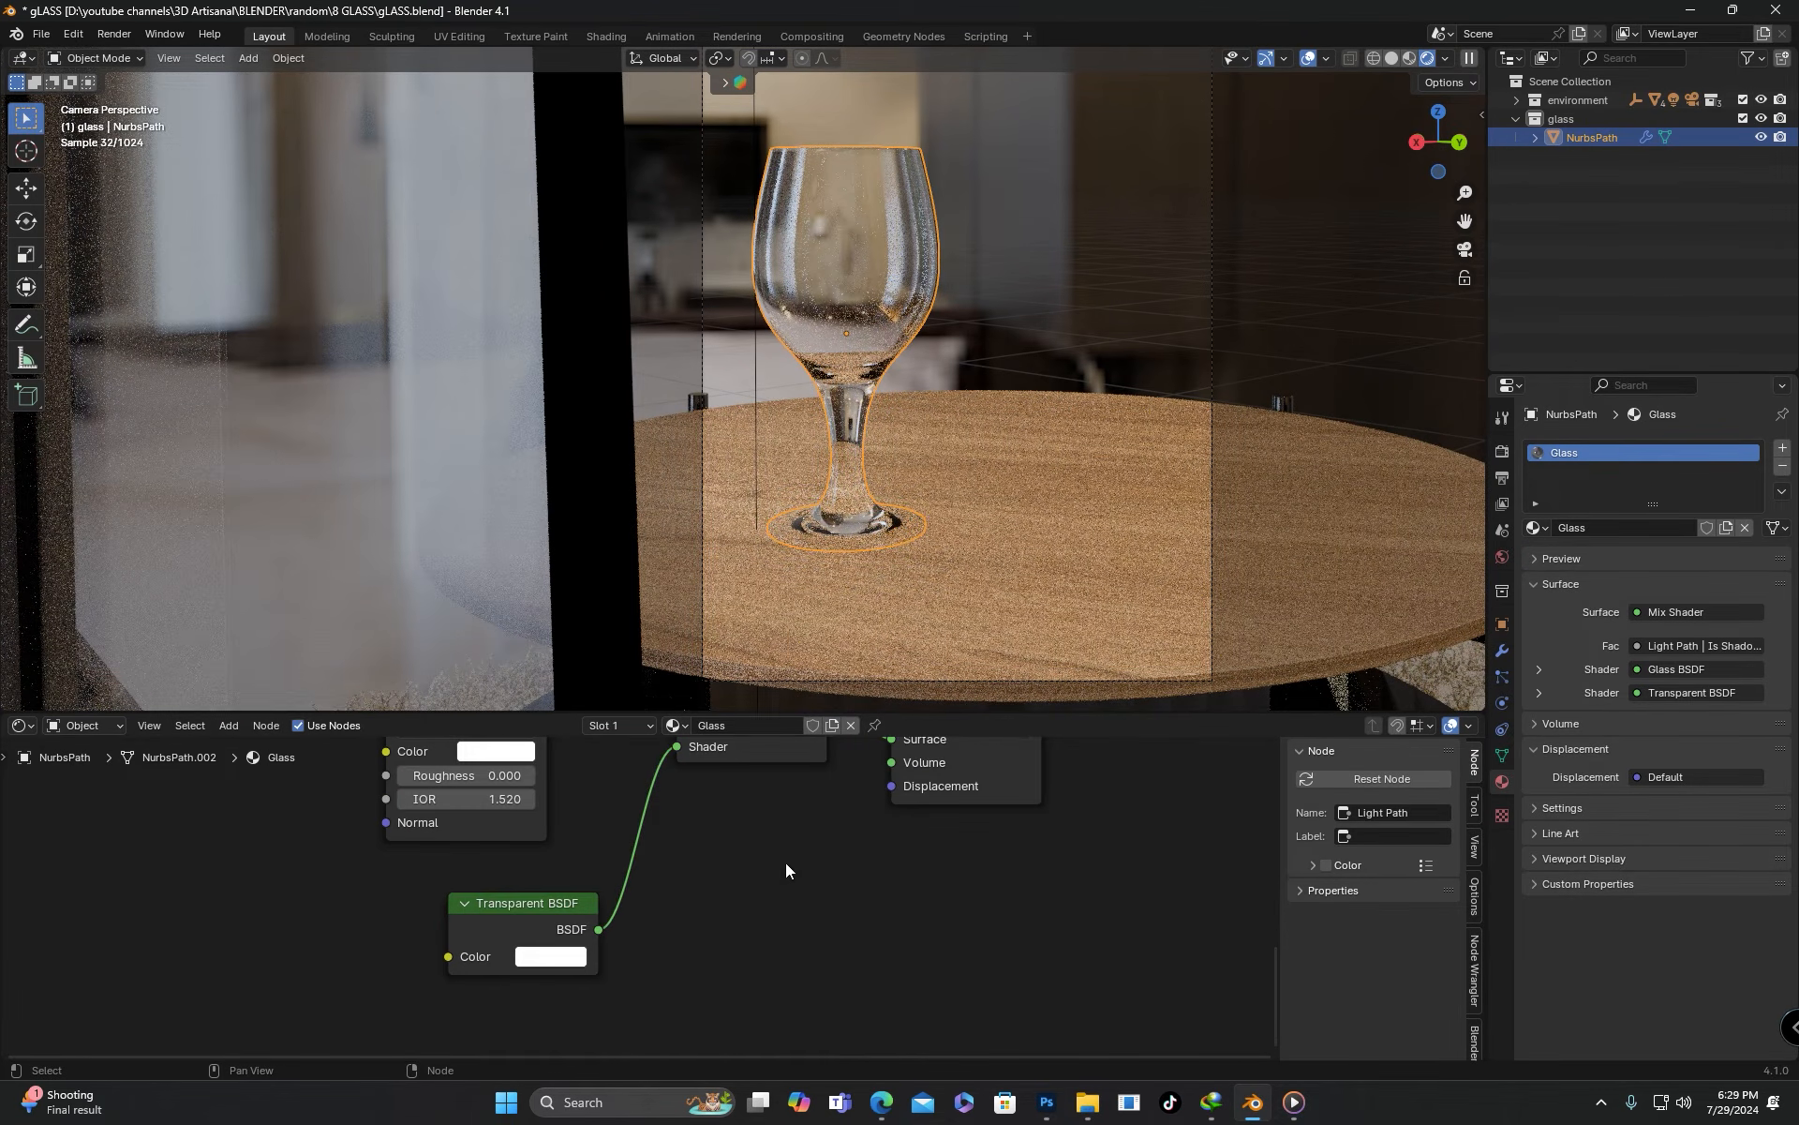
pyautogui.scroll(-1, 699, 838)
pyautogui.hotkey('shift', 'a')
pyautogui.write('volum')
pyautogui.click(793, 891)
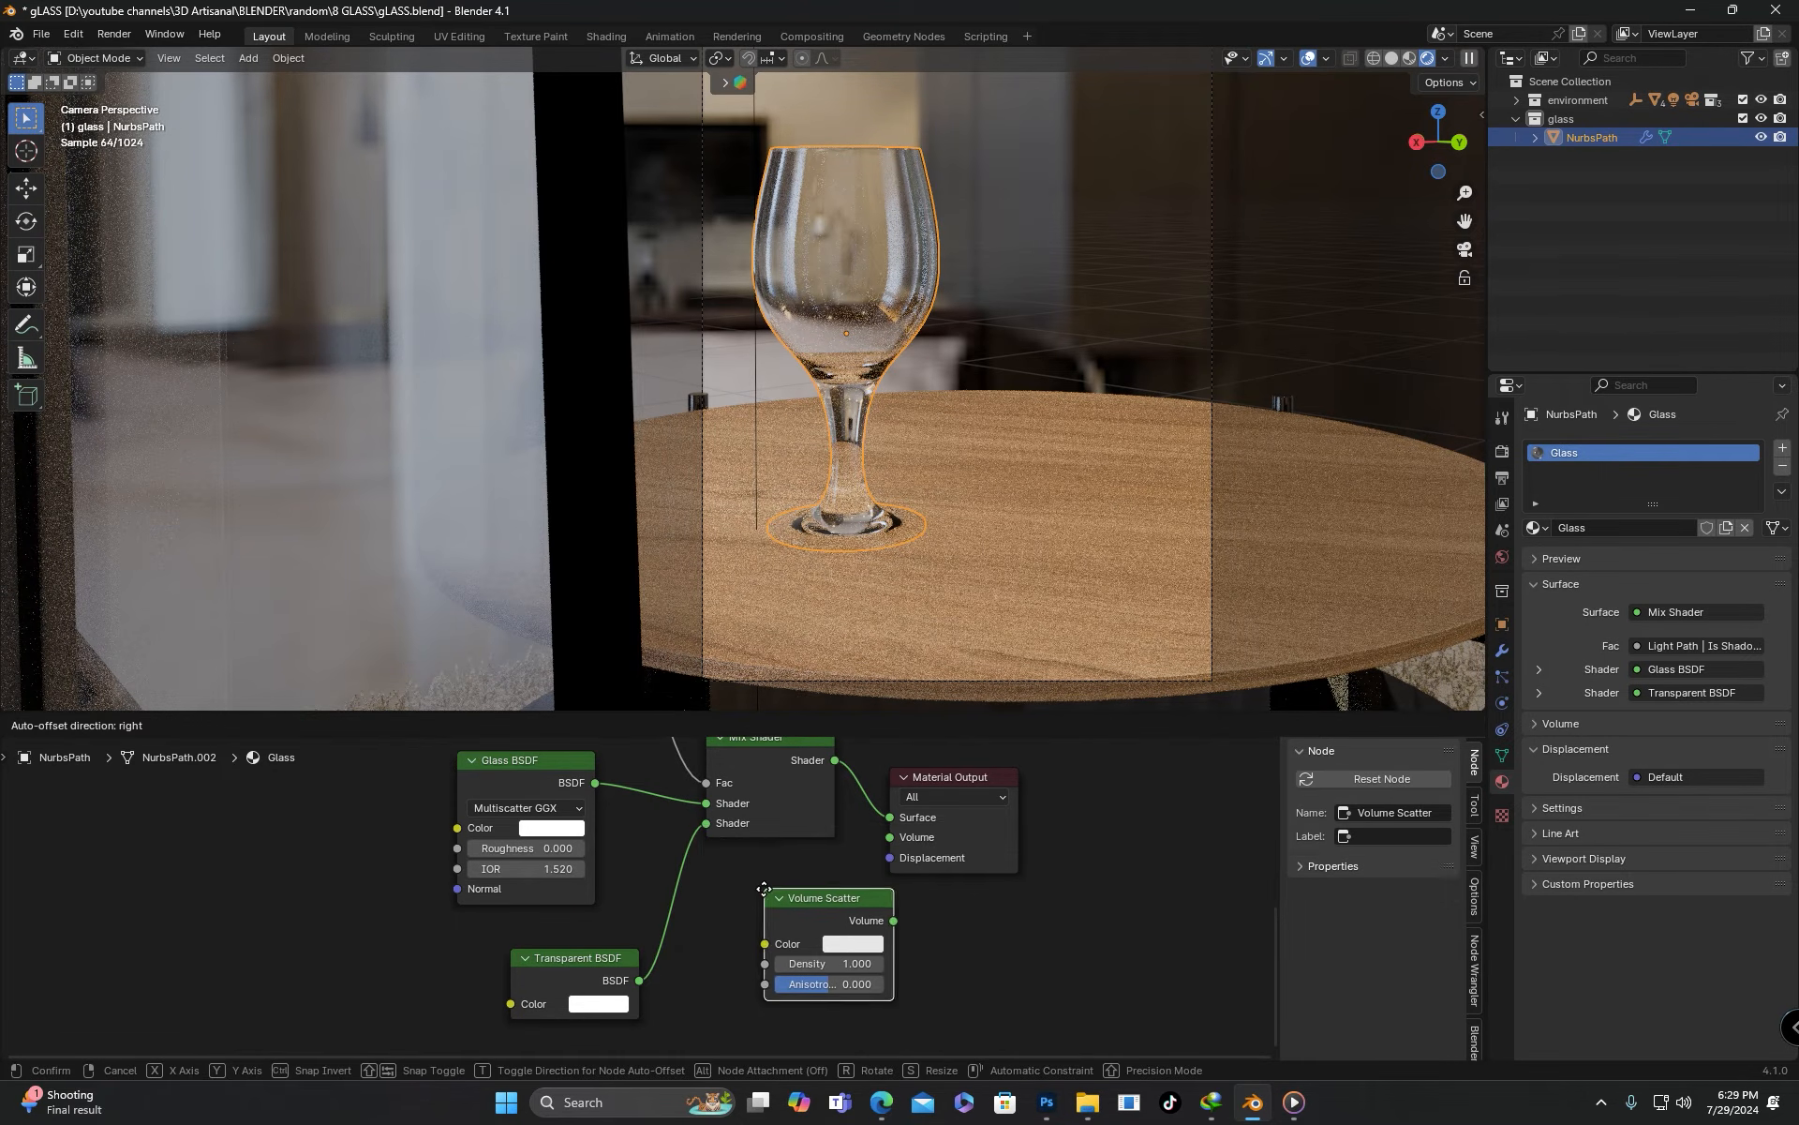
pyautogui.click(806, 906)
# Connect the Volume Scatter to the Material Output's Volume and set its density to 25.6
pyautogui.moveTo(842, 926); pyautogui.dragTo(885, 838)
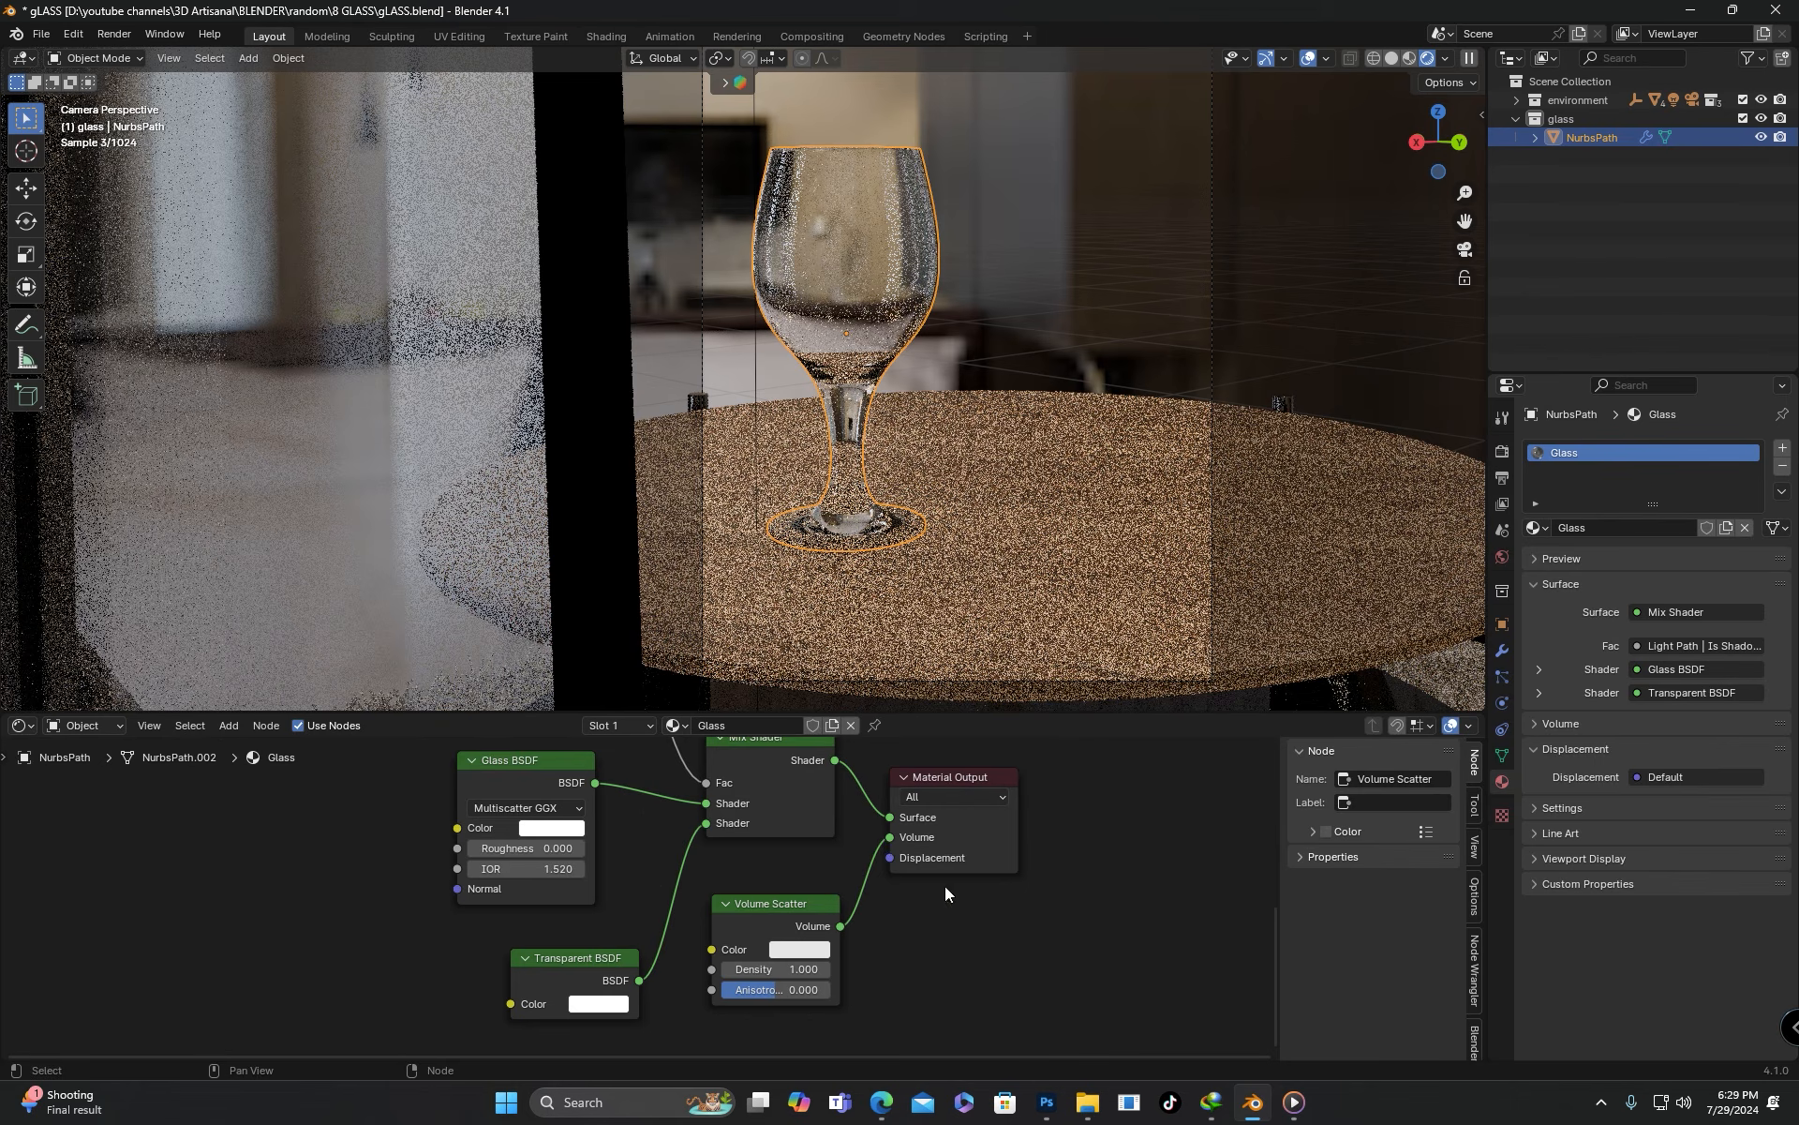
pyautogui.scroll(3, 932, 988)
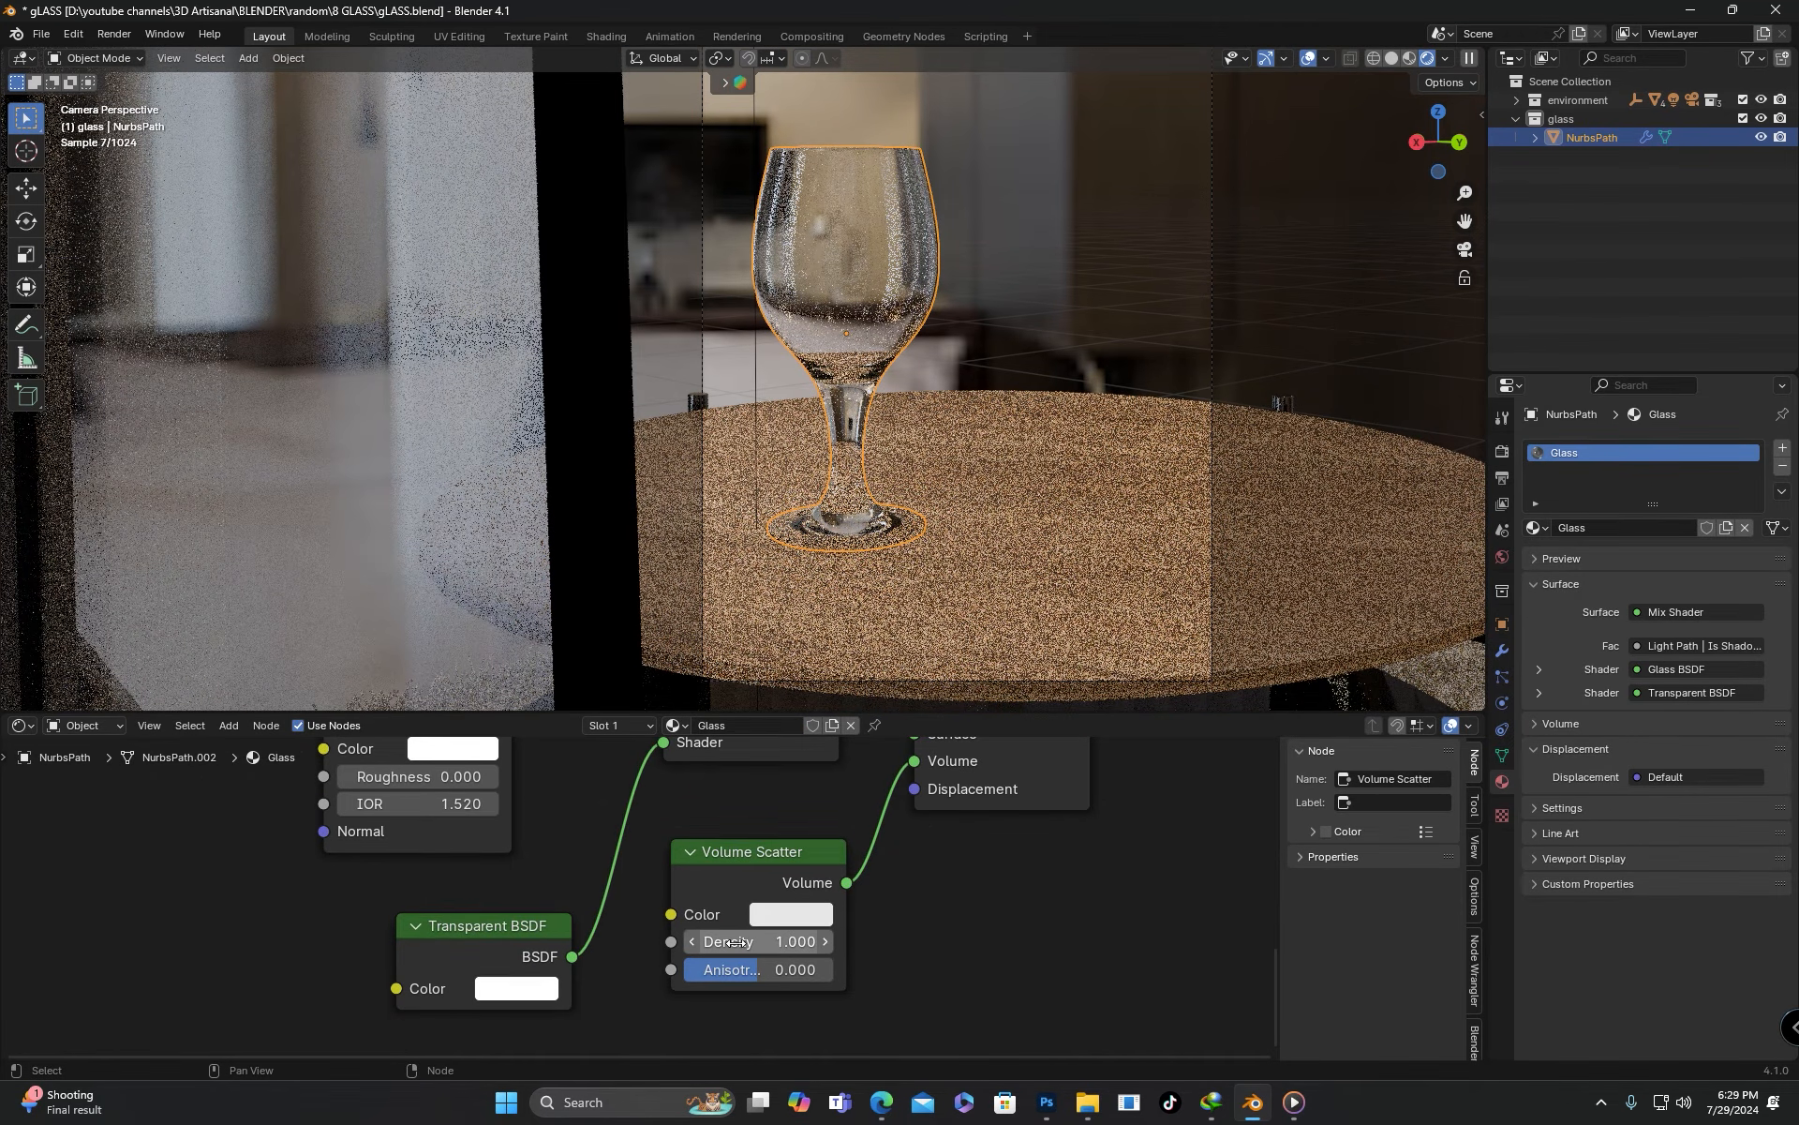
pyautogui.moveTo(736, 942)
pyautogui.mouseDown()
pyautogui.moveTo(1434, 942)
pyautogui.moveTo(737, 941)
pyautogui.mouseUp()
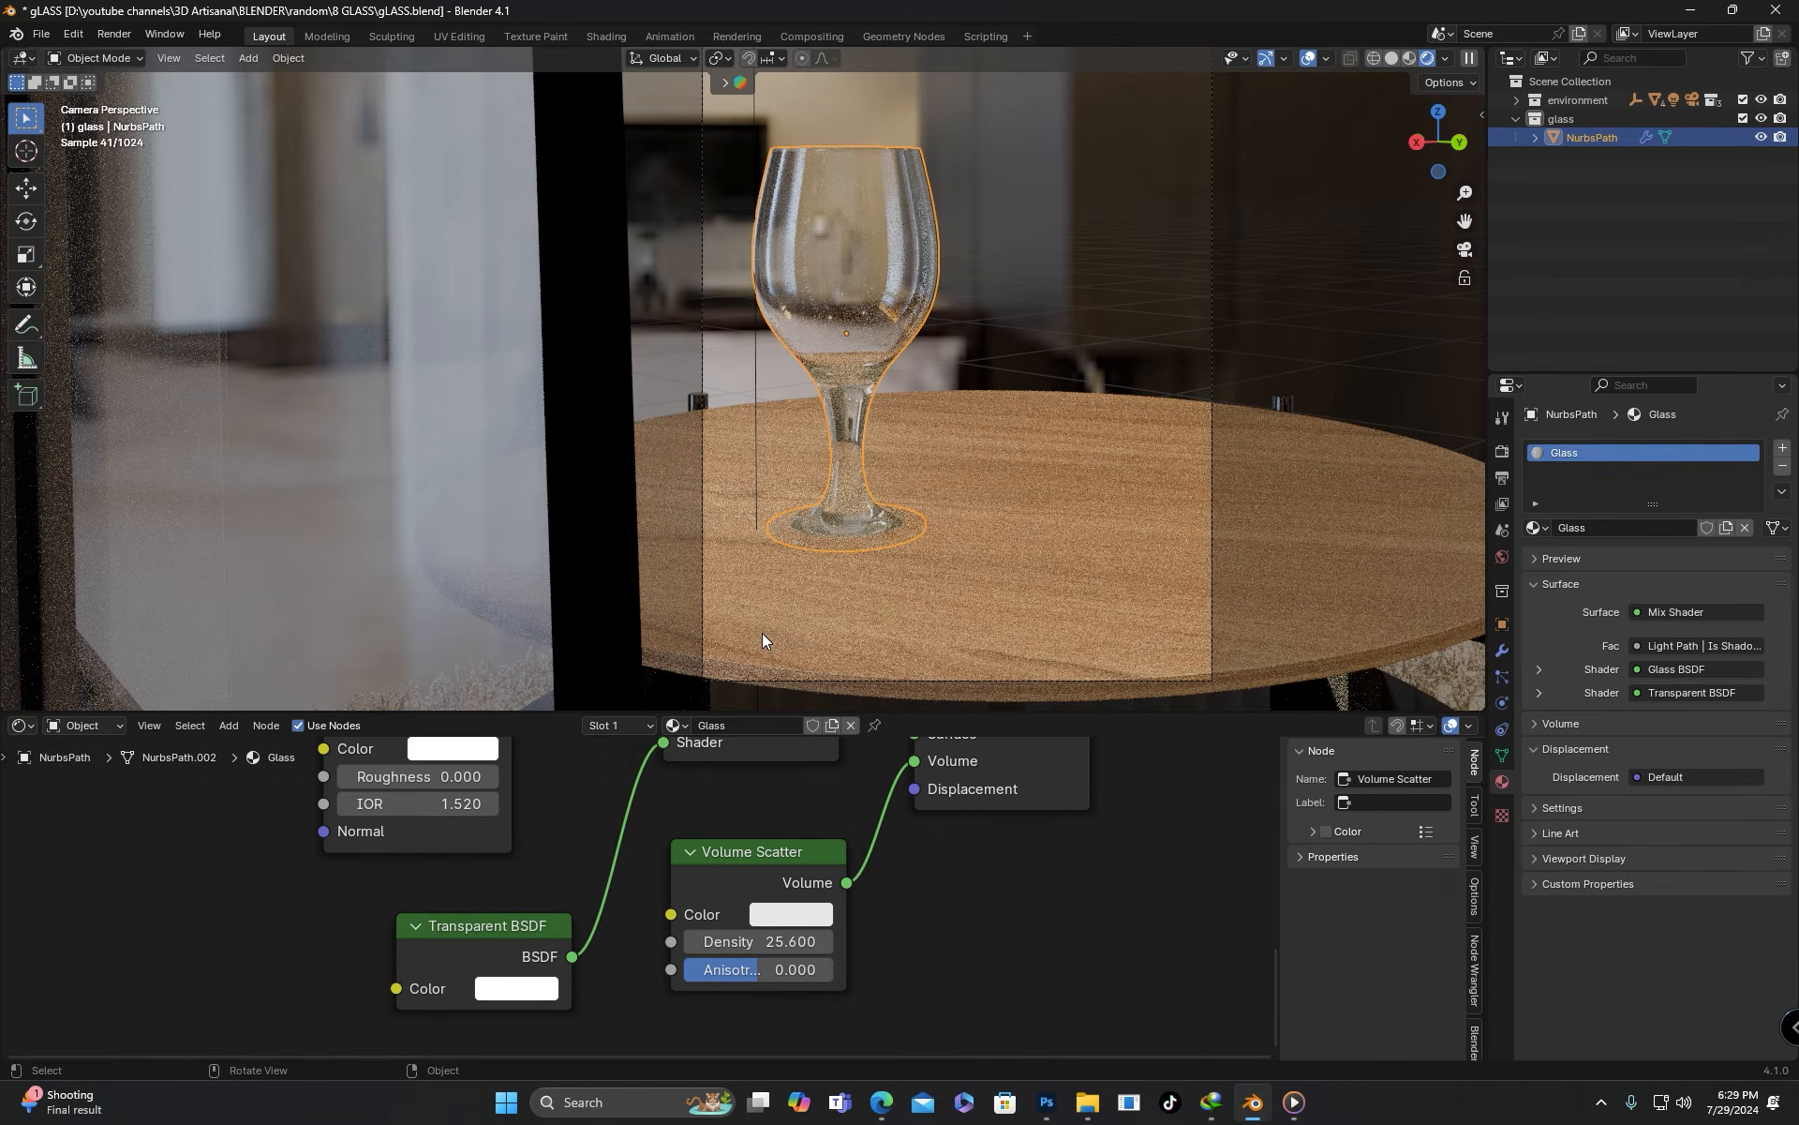
# Replace the wood material in the corner table's first slot with the Glass material
pyautogui.click(993, 486)
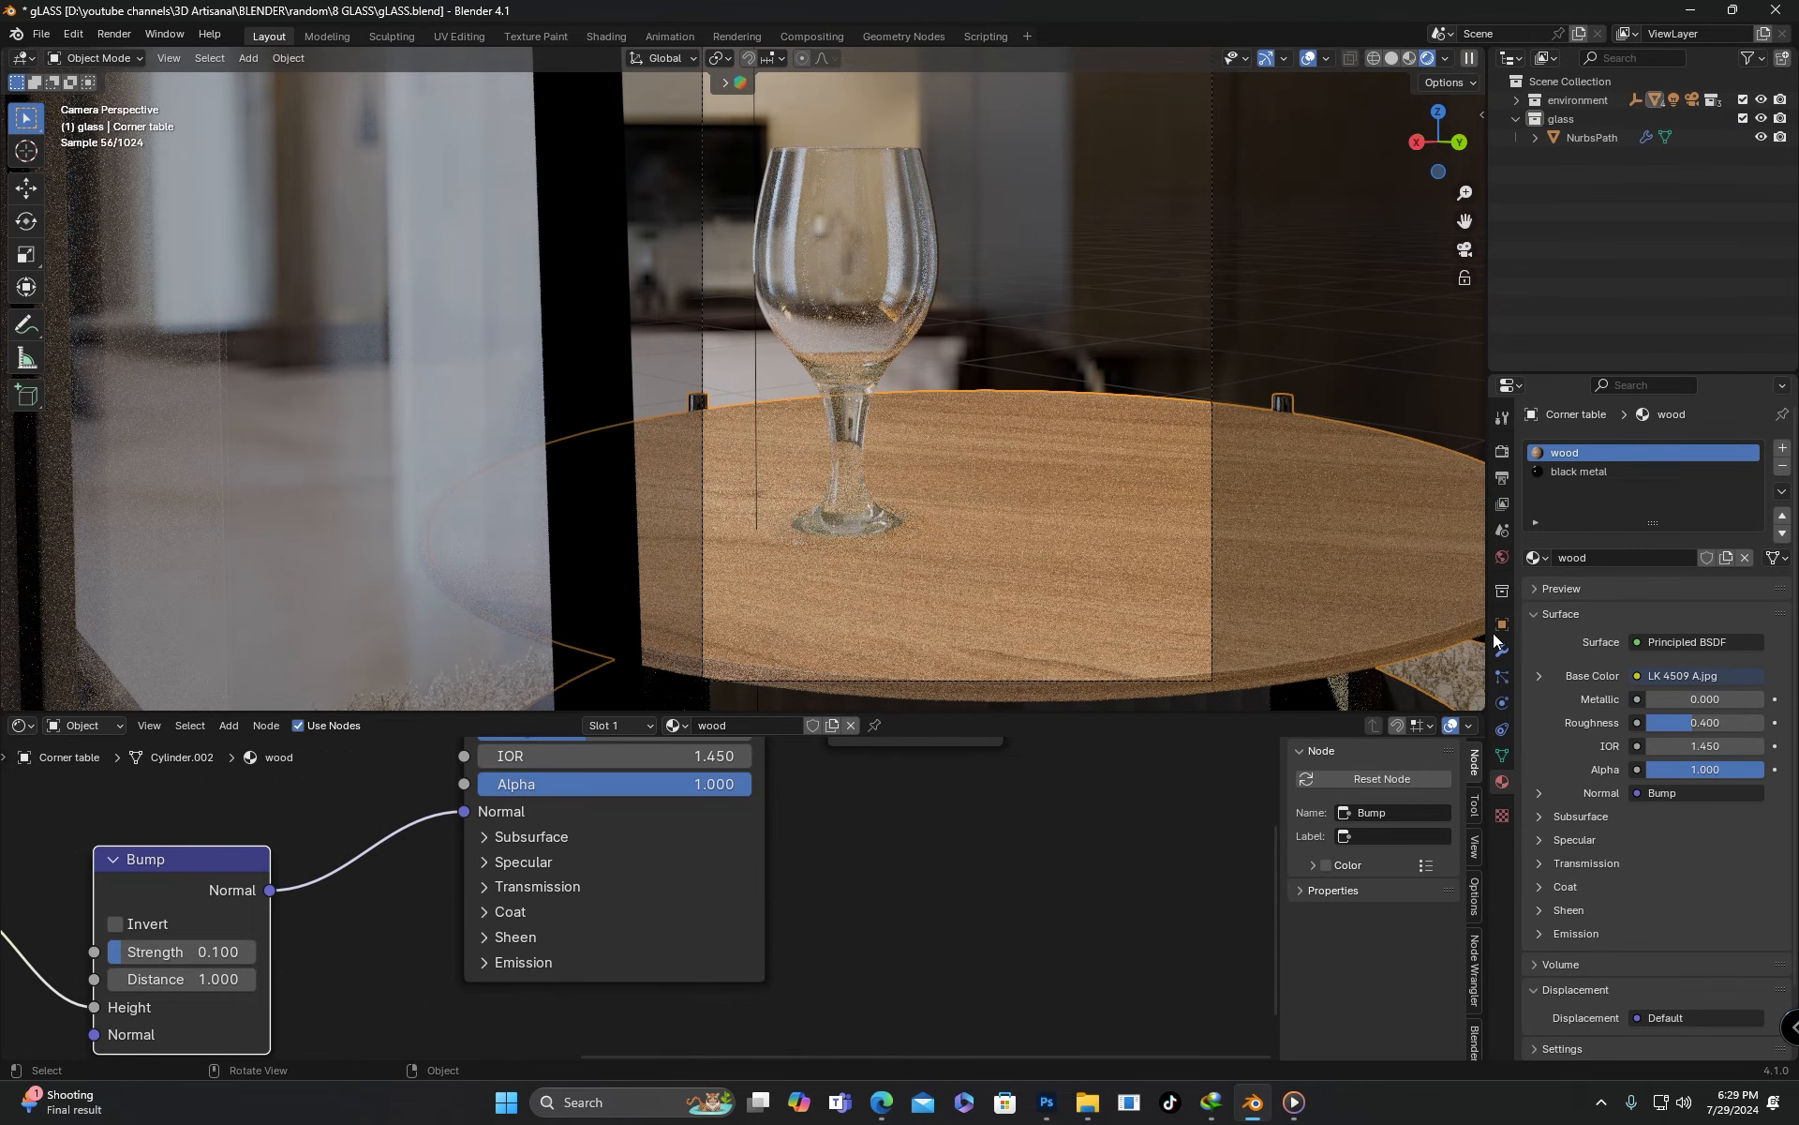
pyautogui.click(1535, 558)
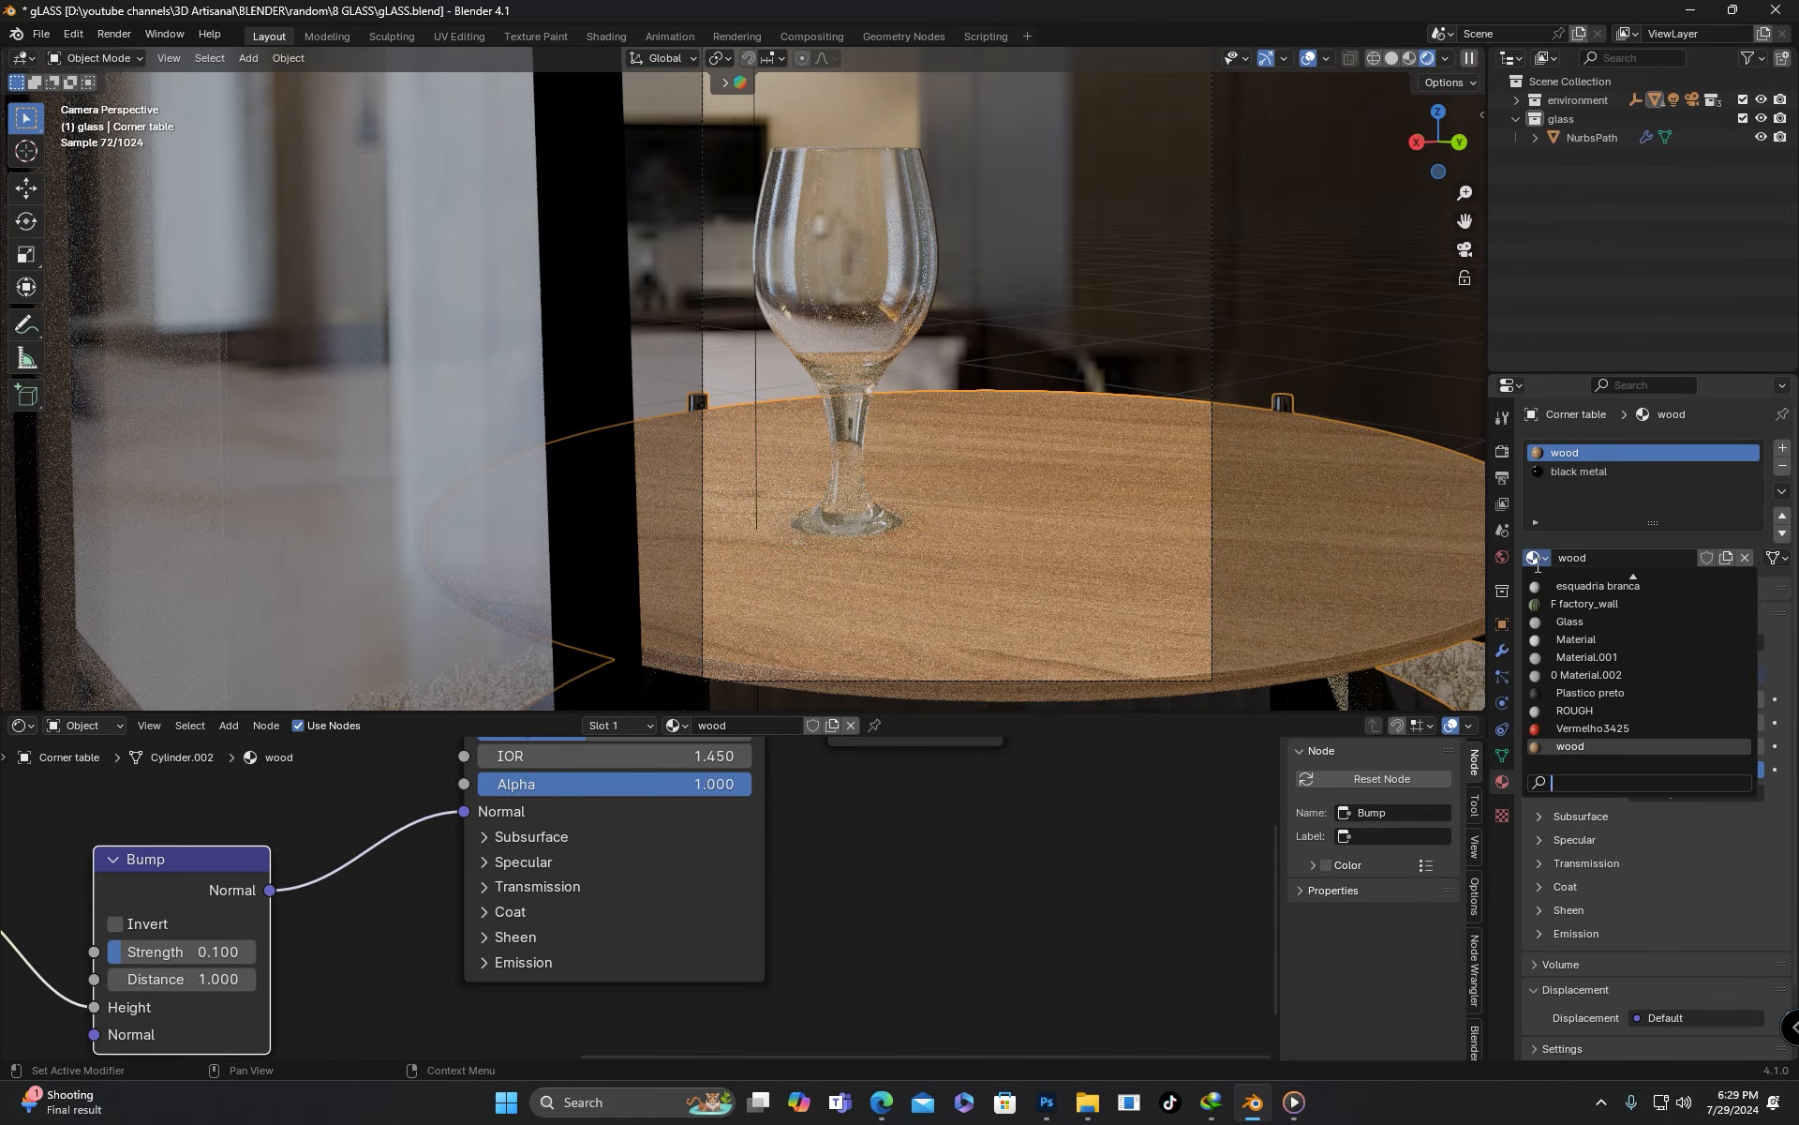
pyautogui.click(1581, 622)
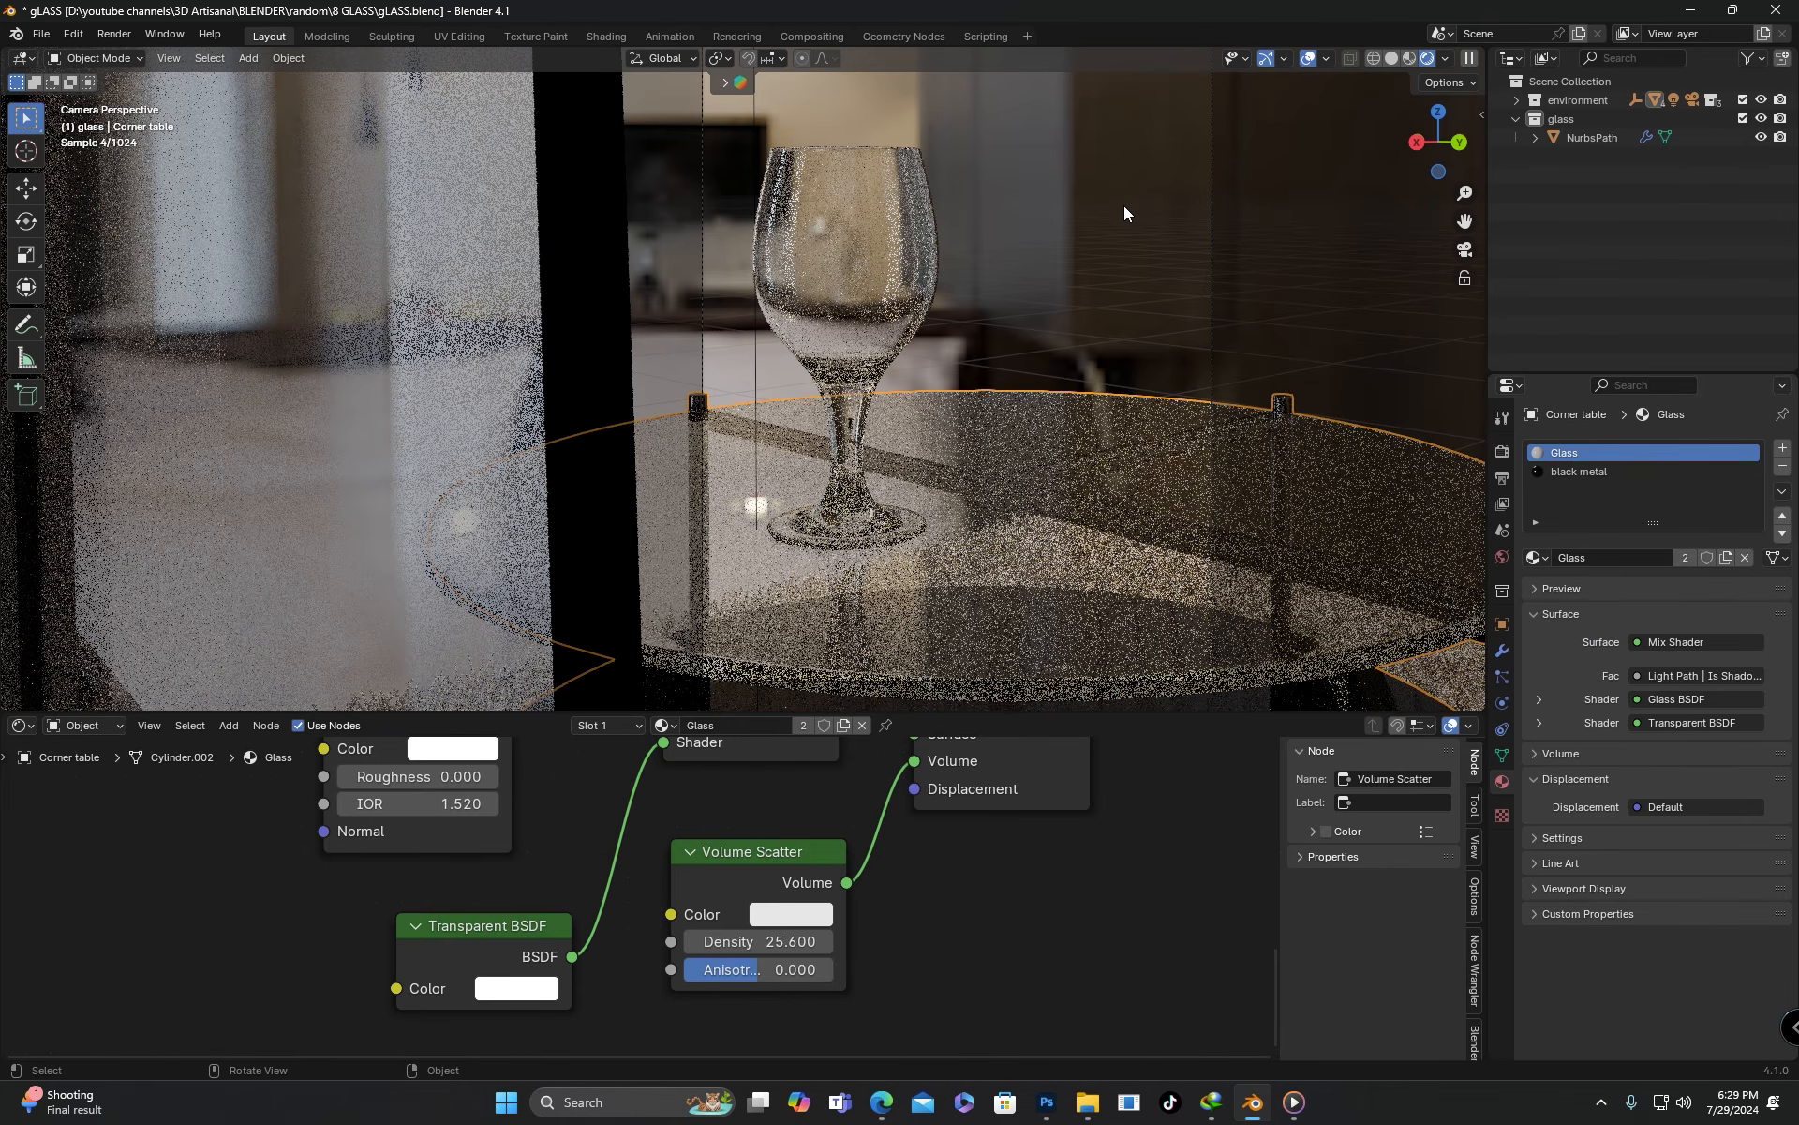